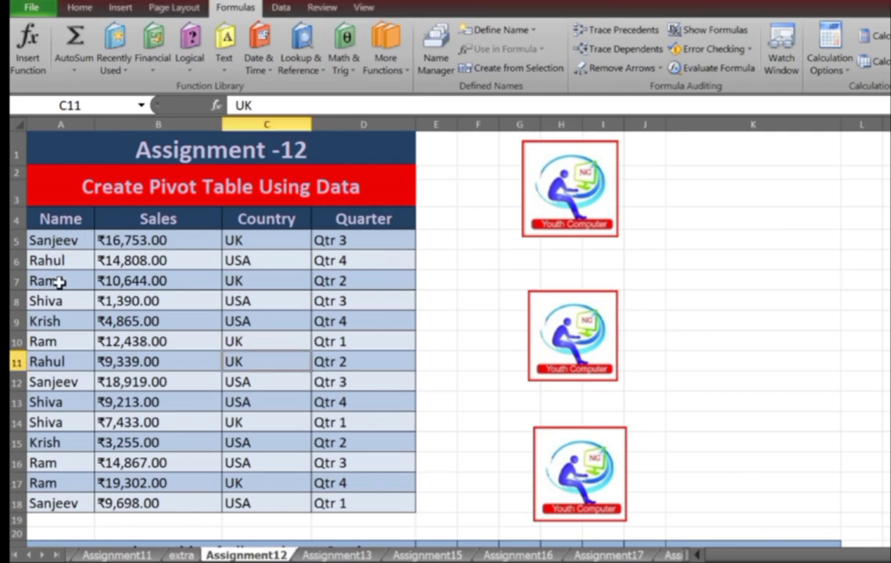
Step: Examine the Name, Sales, Country and Quarter columns of the data table and the seven pivot table questions below it
left_click_drag(52, 218, 53, 381)
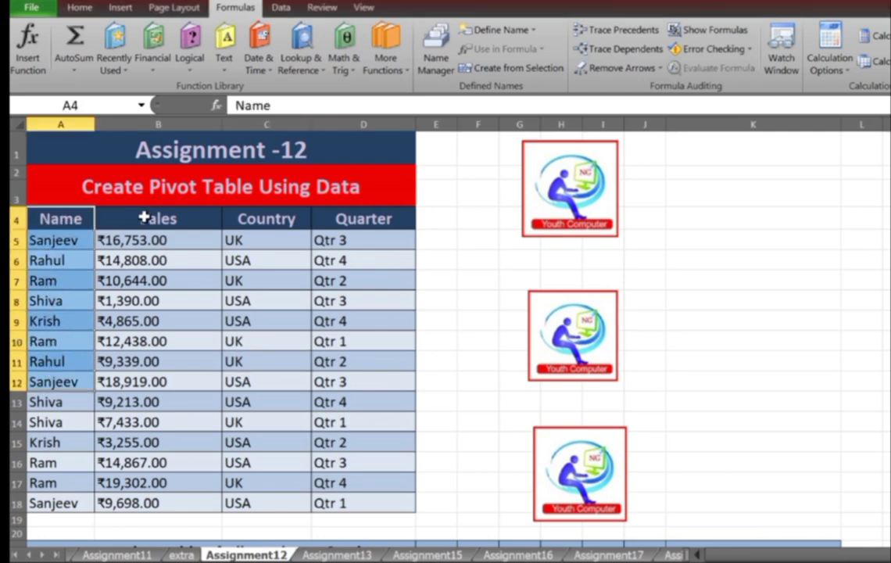
left_click_drag(144, 218, 147, 425)
left_click_drag(262, 216, 276, 352)
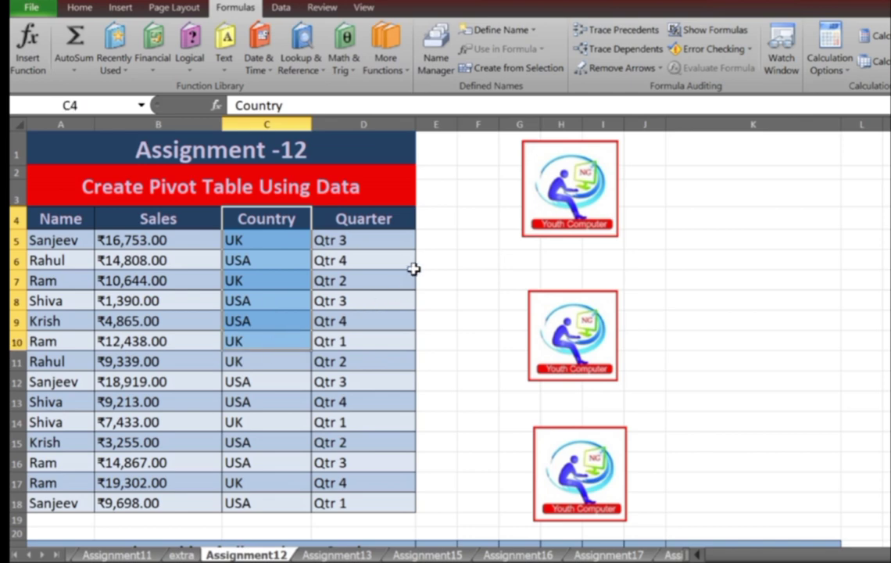
left_click_drag(368, 222, 369, 346)
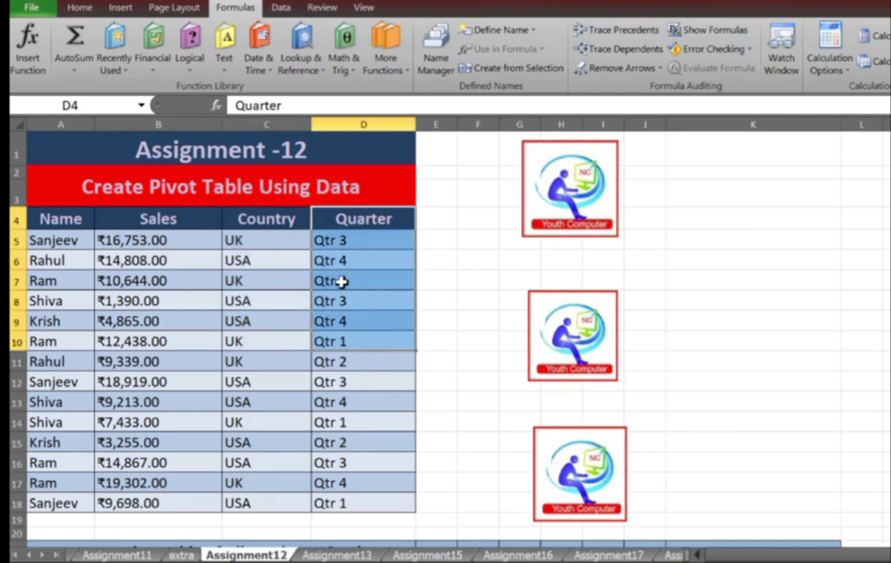
left_click(344, 280)
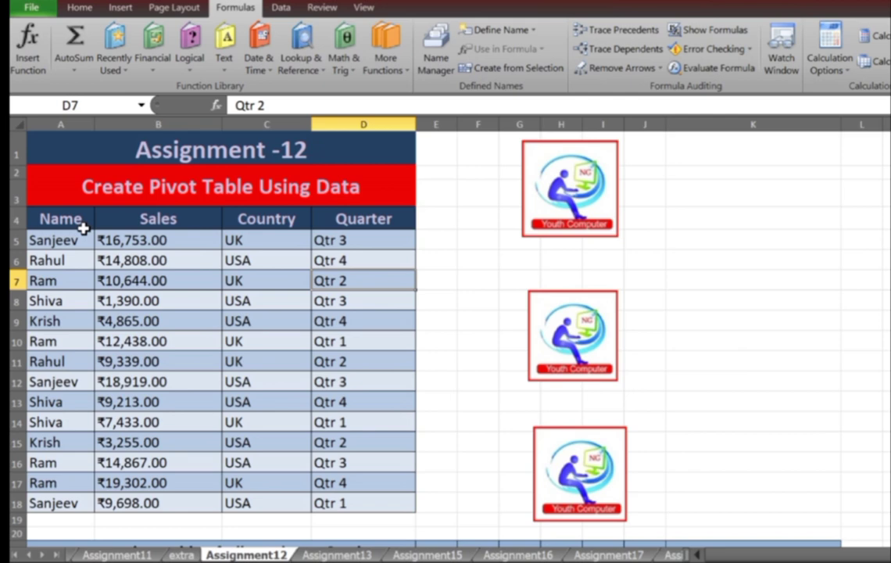
scroll(83, 229, "down", 1)
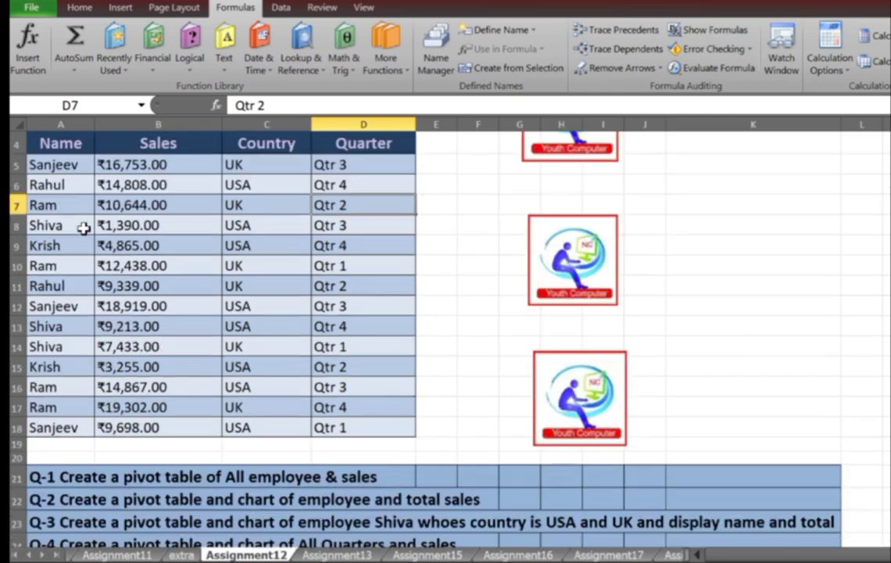
scroll(83, 228, "down", 2)
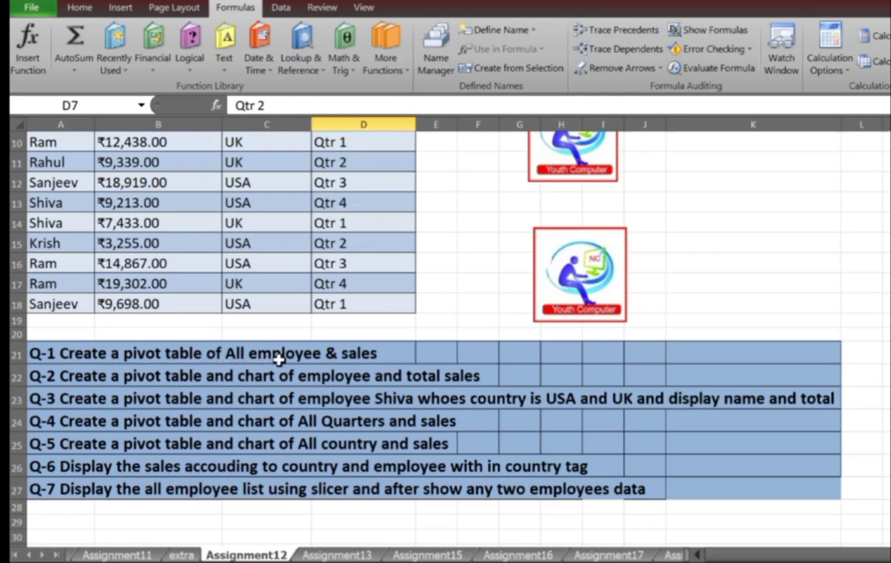
scroll(335, 357, "up", 2)
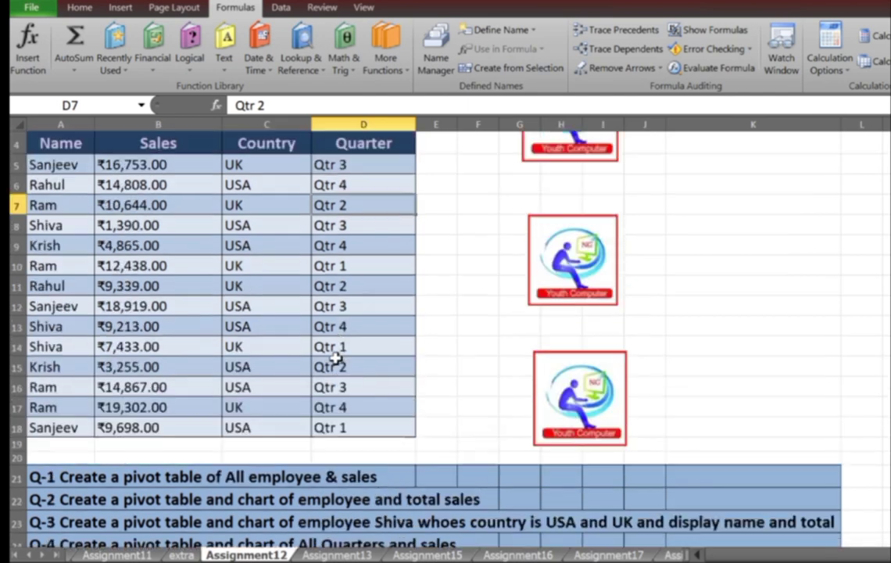
scroll(334, 356, "up", 1)
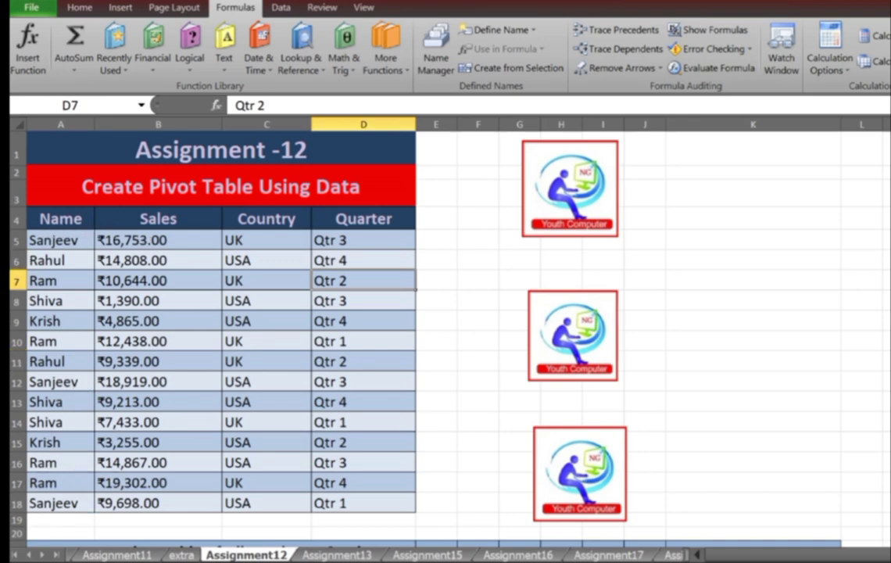
Step: Create a pivot table from the data in A4:D18, placed on the existing Assignment12 worksheet at cell A31
left_click_drag(48, 221, 346, 499)
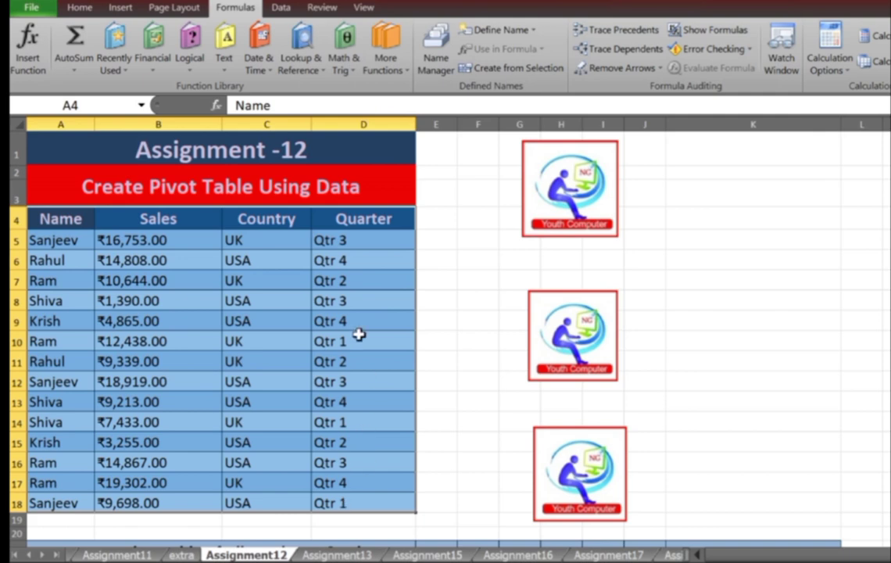
left_click(131, 10)
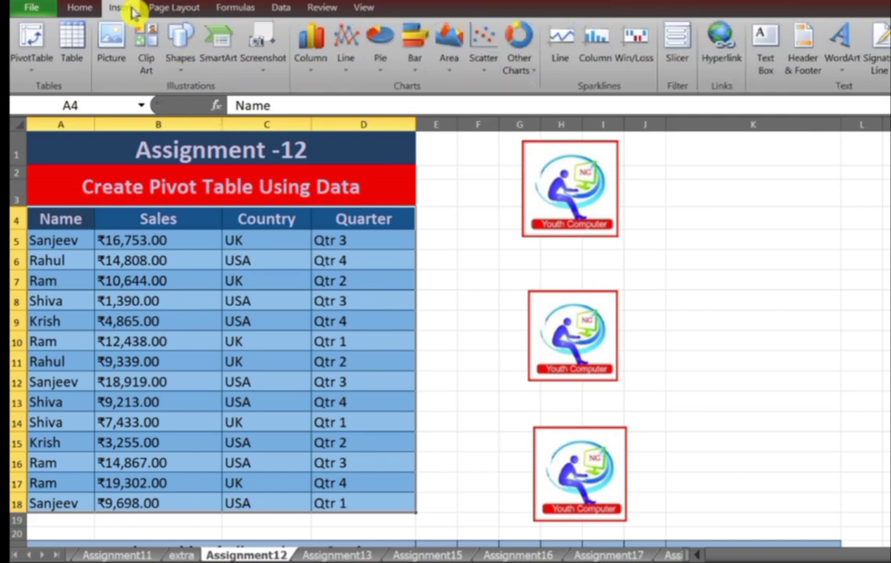
left_click(33, 78)
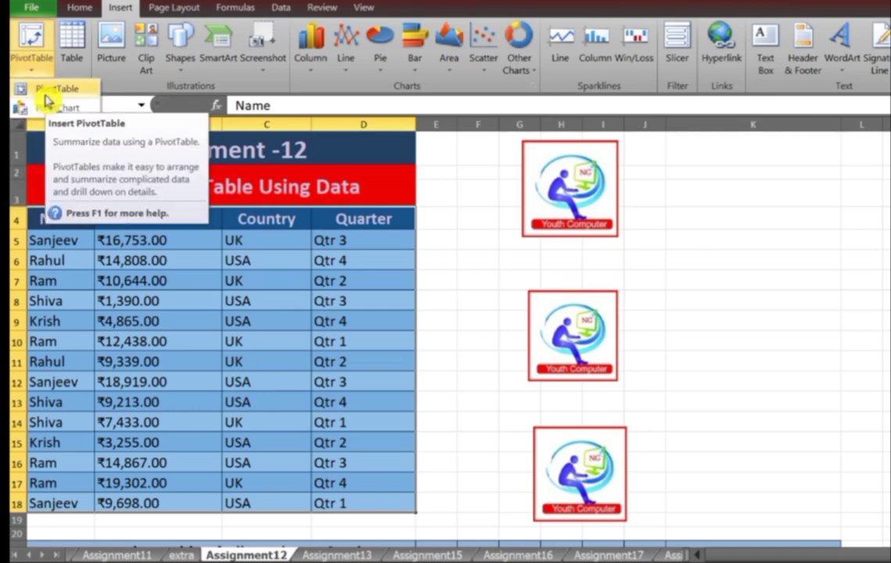
left_click(46, 97)
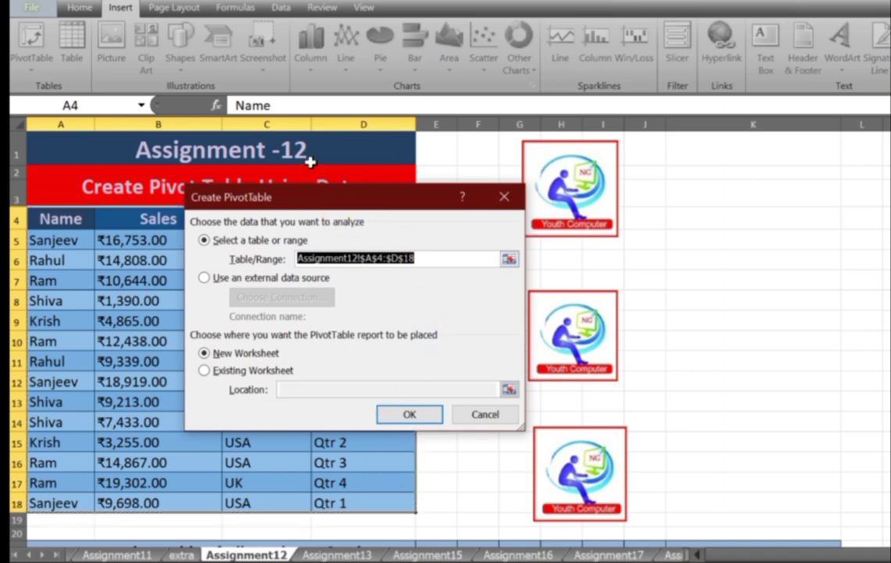
left_click(220, 379)
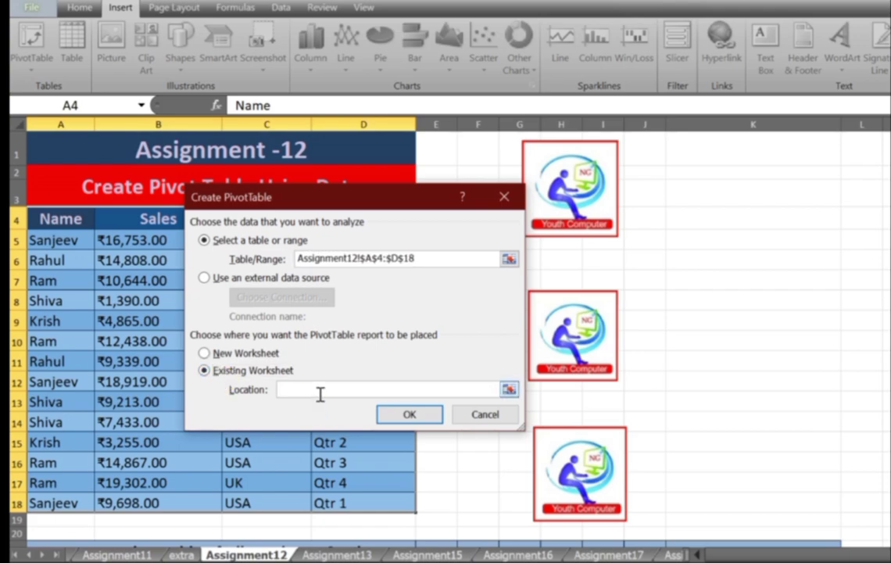
scroll(193, 444, "down", 3)
scroll(193, 443, "down", 2)
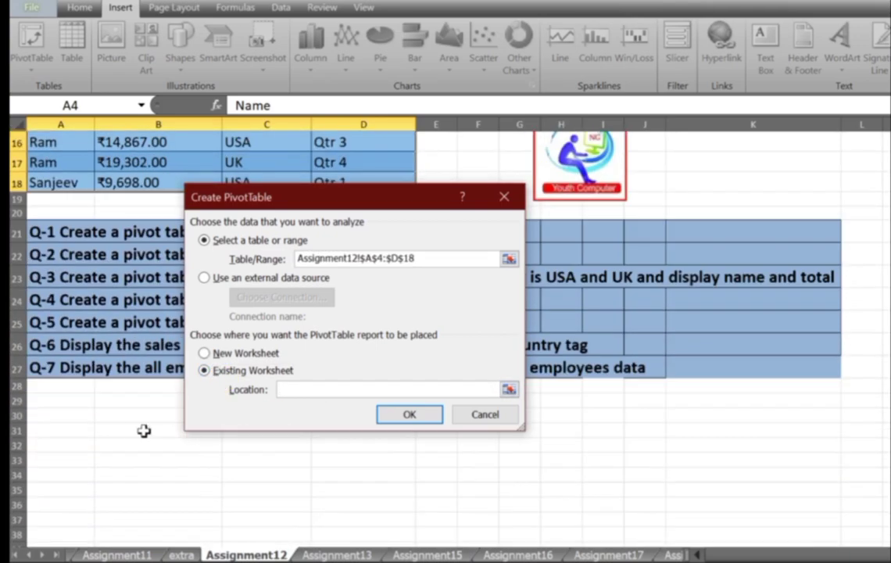
left_click(87, 431)
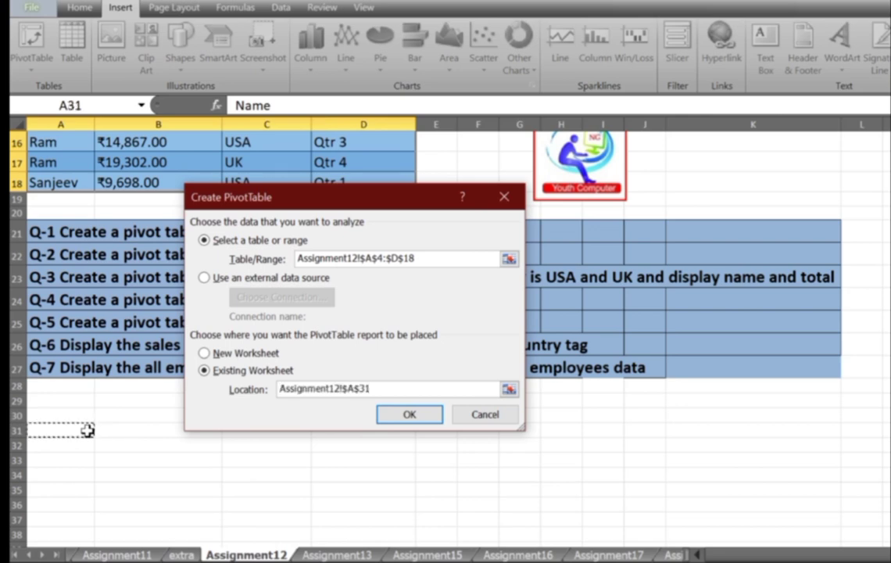
left_click(391, 414)
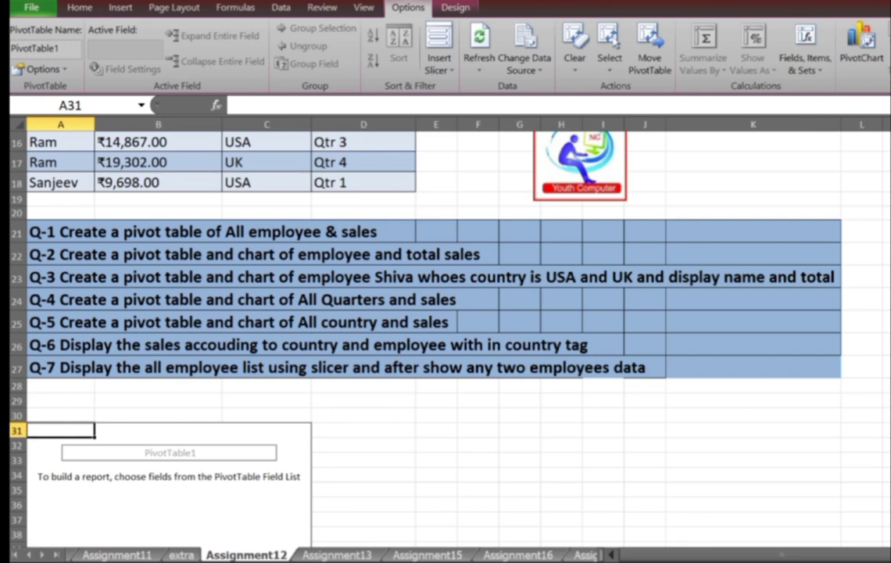
Step: Reposition and enlarge the PivotTable Field List, and add Name as row labels and Sales as summed values
left_click_drag(696, 287, 548, 331)
scroll(550, 332, "down", 2)
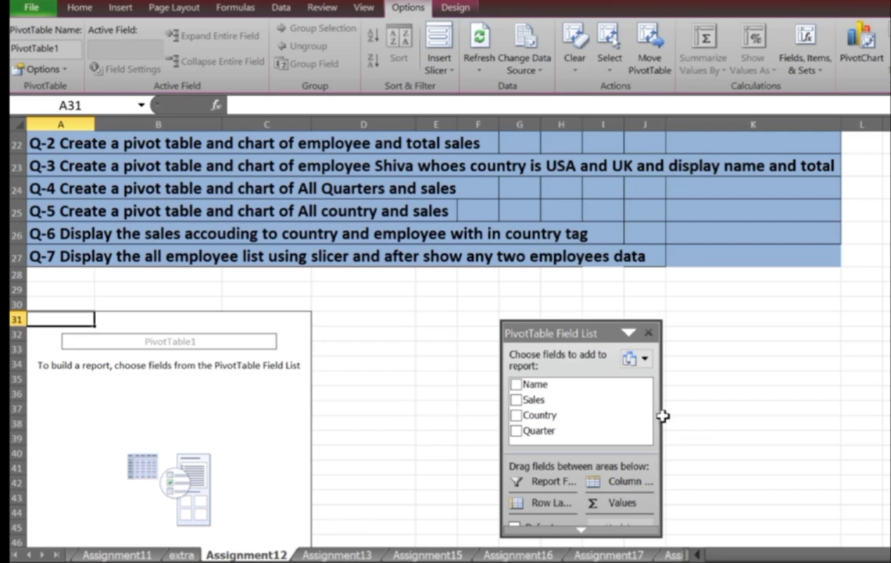
left_click_drag(662, 417, 744, 412)
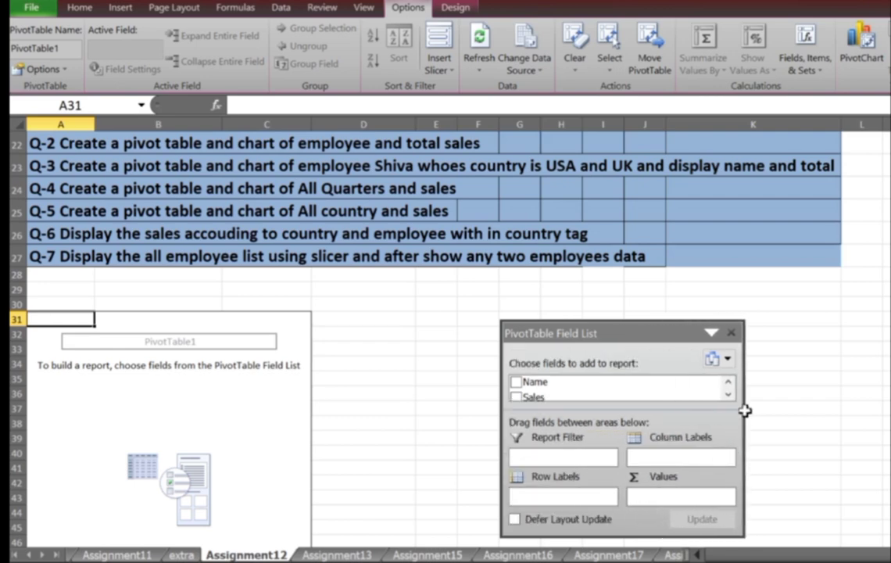
scroll(281, 219, "up", 1)
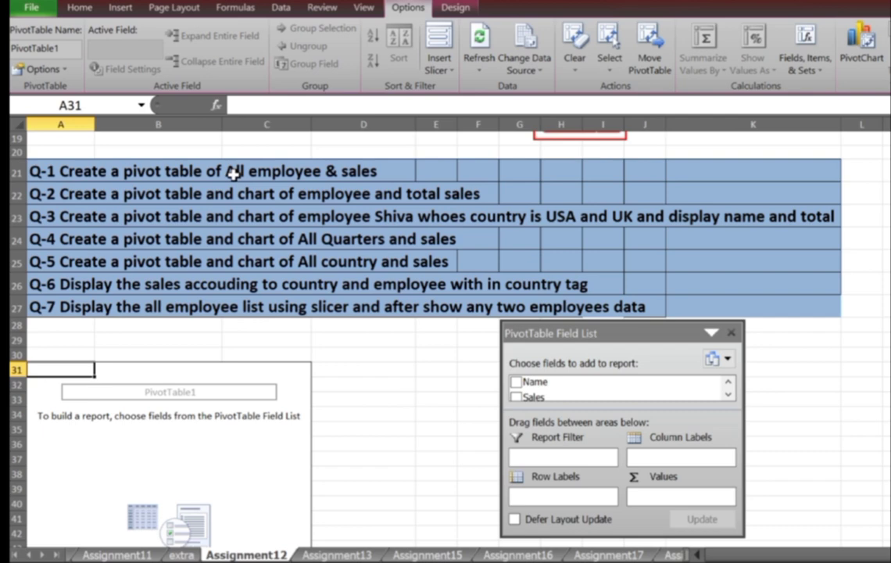
left_click(516, 382)
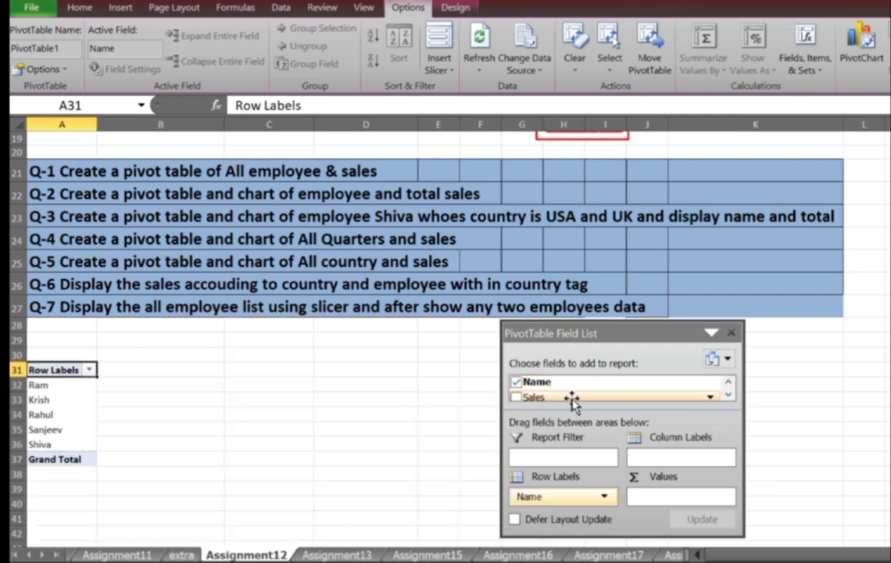
left_click(516, 397)
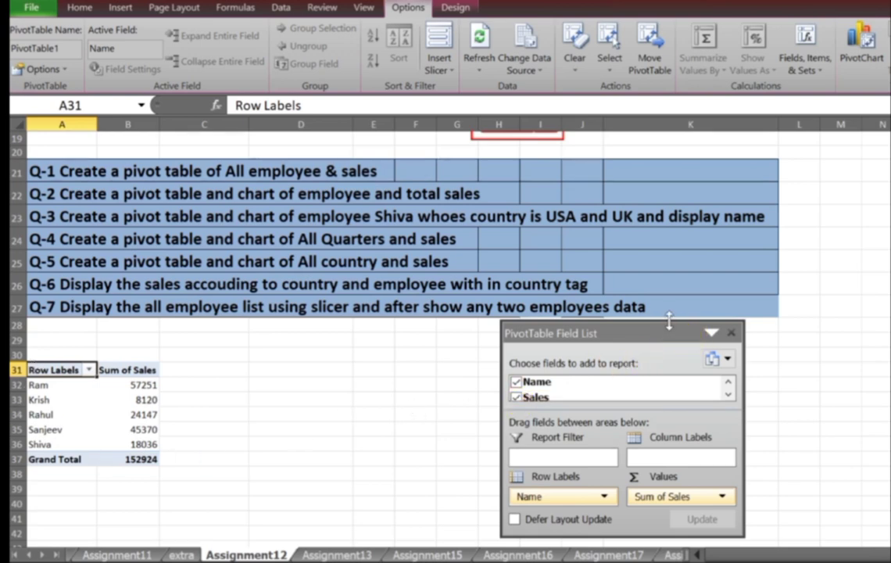
left_click_drag(673, 319, 752, 251)
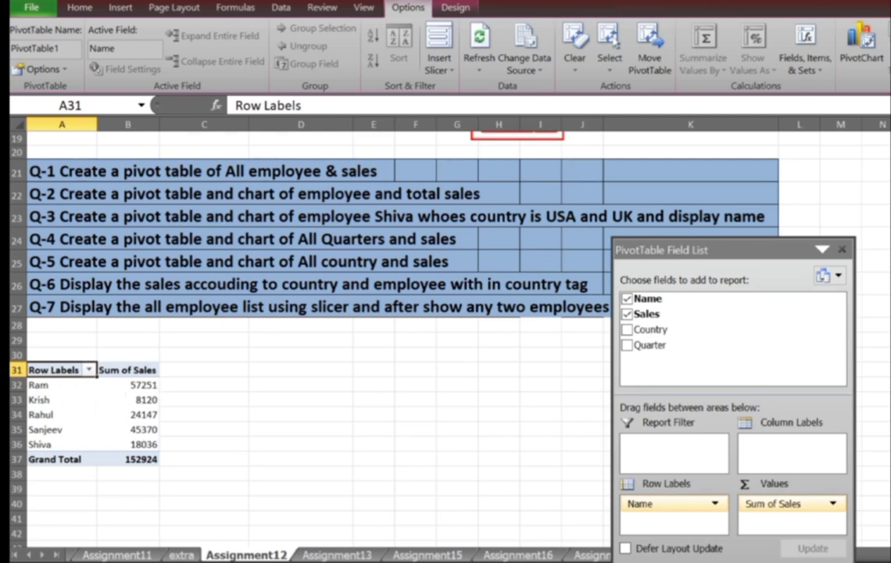
Step: Apply a "begins with" label filter to the pivot table's row labels, using the first listed employee's name
scroll(391, 313, "up", 5)
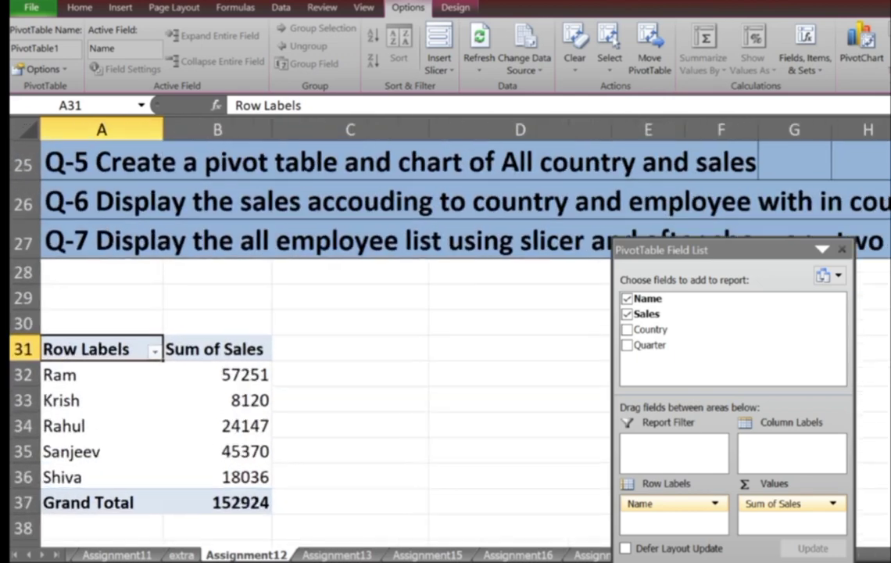
scroll(391, 313, "up", 1)
left_click(358, 408)
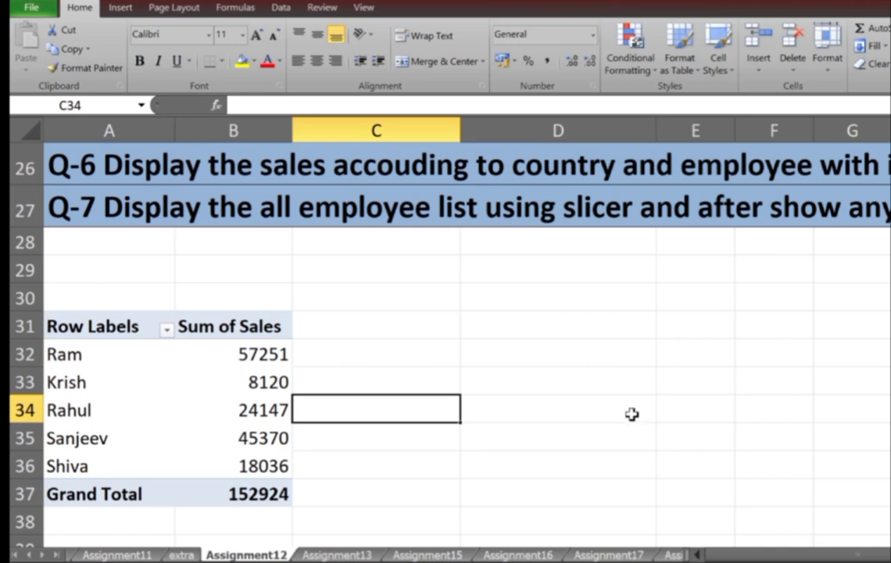
left_click(143, 341)
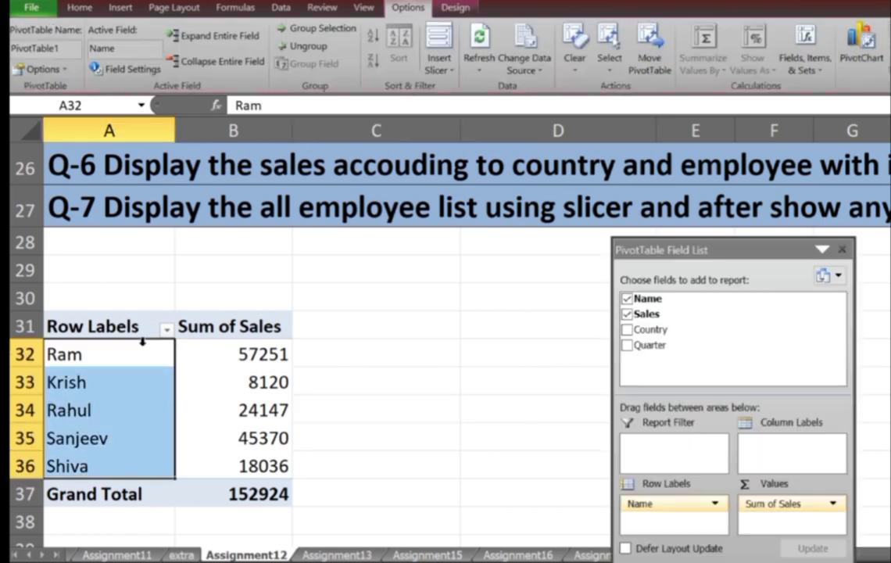
left_click(94, 332)
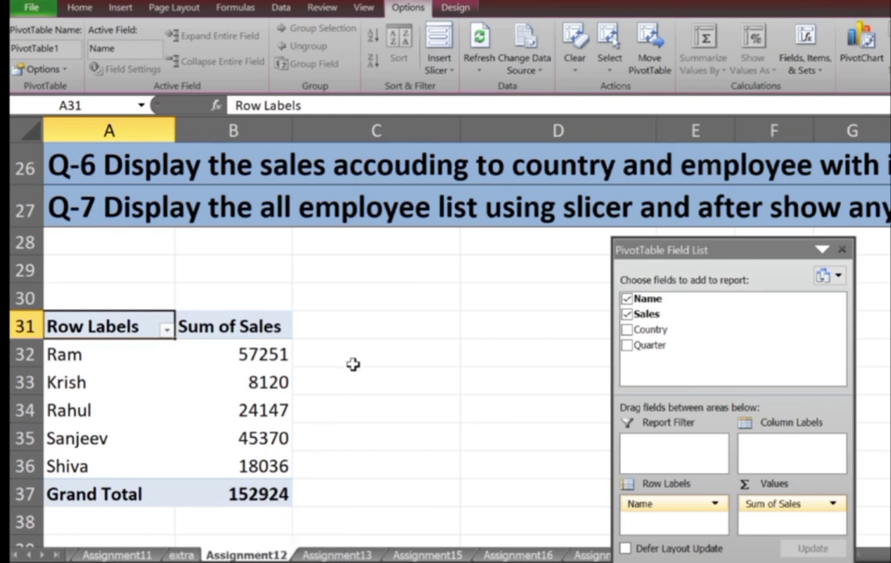
left_click(167, 336)
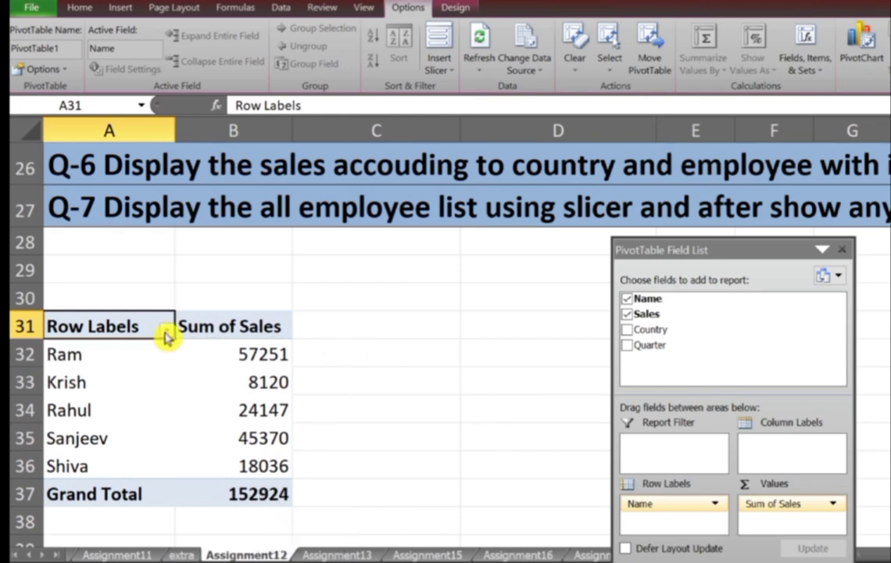
mouse_move(85, 152)
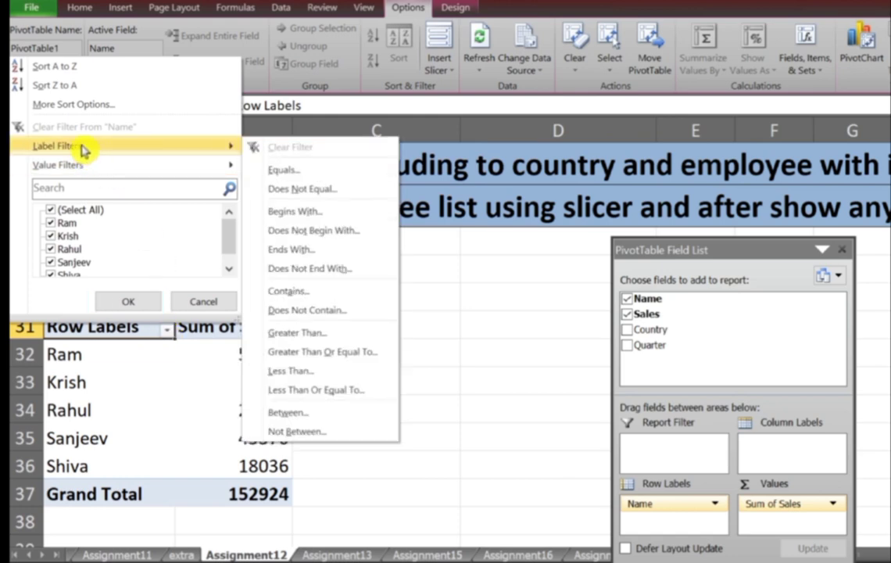
left_click(307, 213)
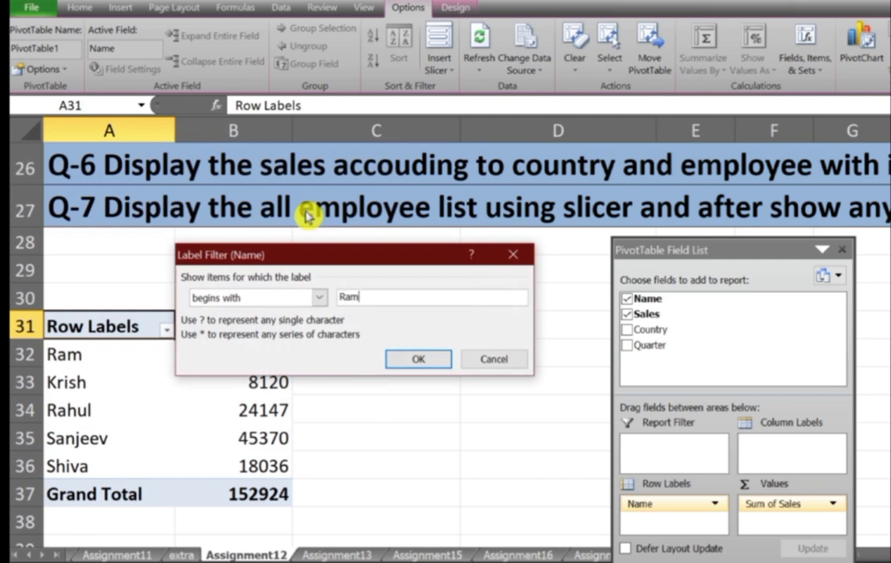
left_click(443, 361)
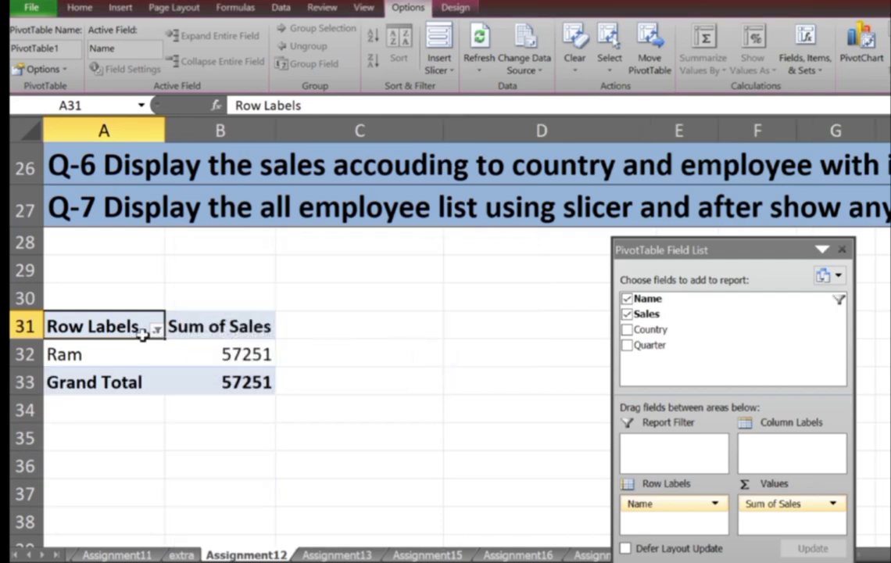
Step: Clear the label filter from the pivot table's Name field and deselect the pivot table
left_click(157, 329)
left_click(78, 126)
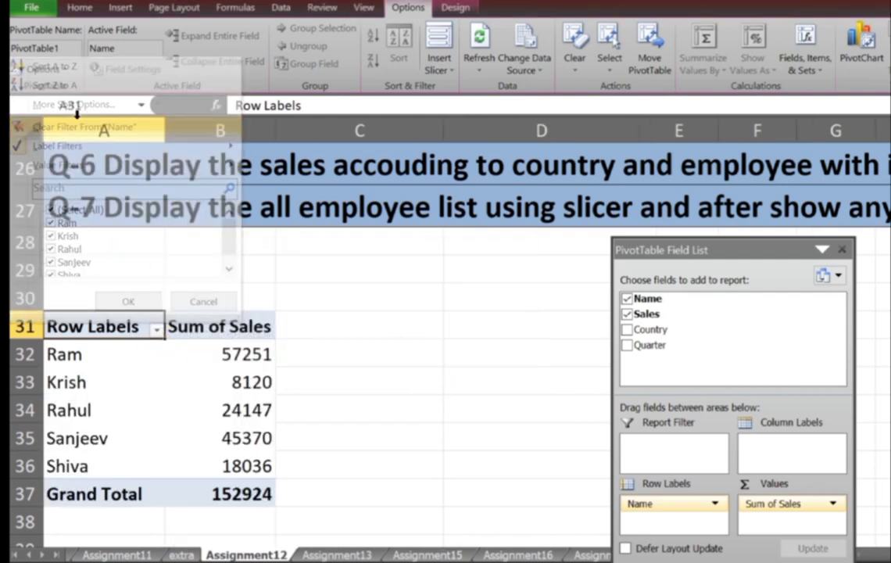
left_click(516, 316)
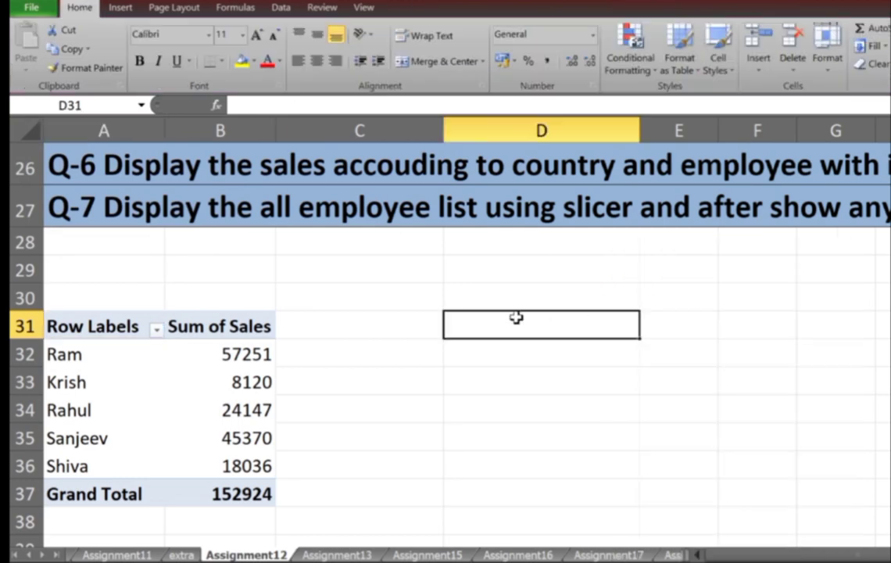
Step: Widen column B so the sales amounts in the data table display in full
scroll(457, 328, "up", 3)
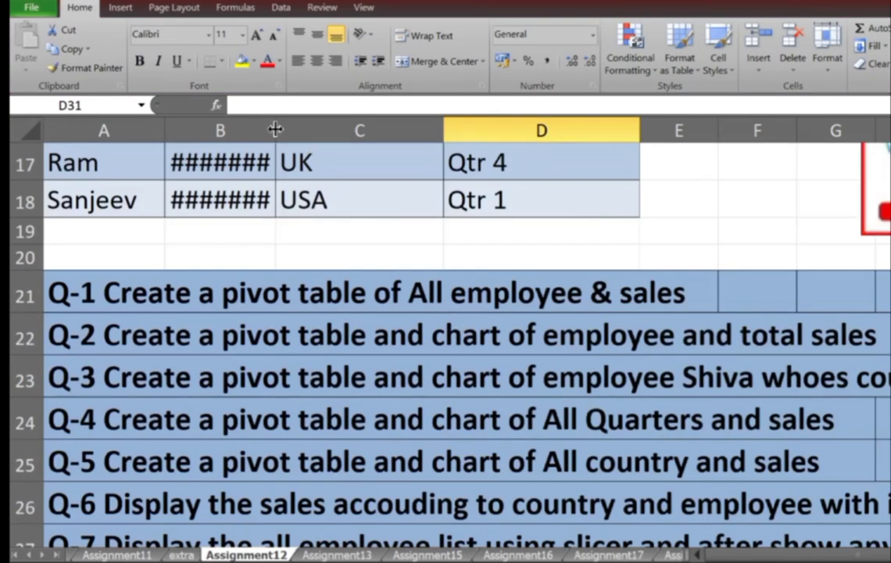
left_click_drag(276, 129, 305, 125)
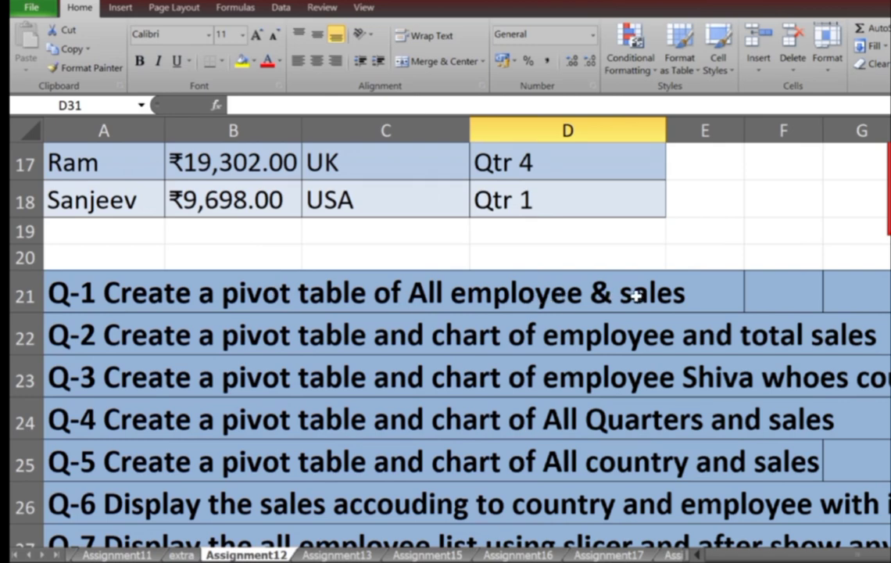
scroll(505, 320, "up", 3)
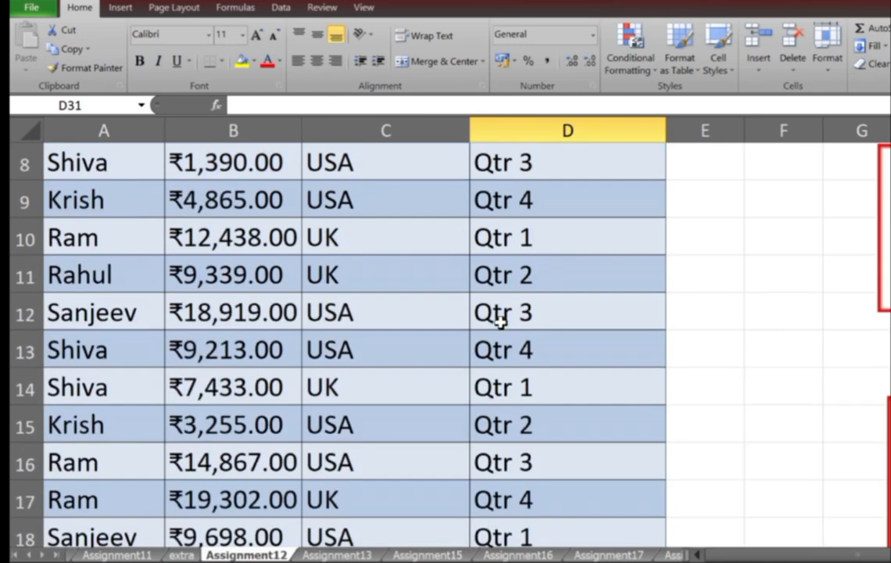
Step: Review the finished employee sales pivot table and the Assignment 12 questions above it
scroll(500, 321, "down", 7)
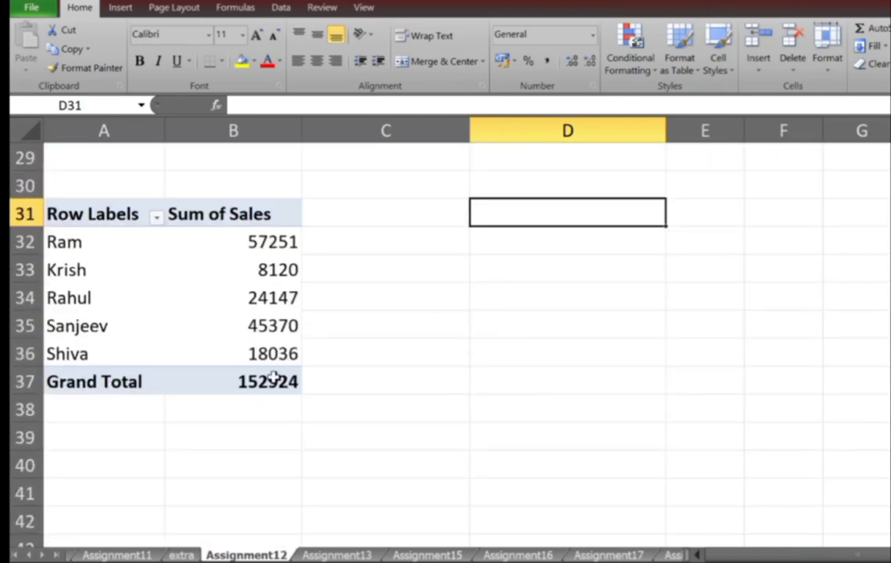
scroll(491, 395, "up", 2)
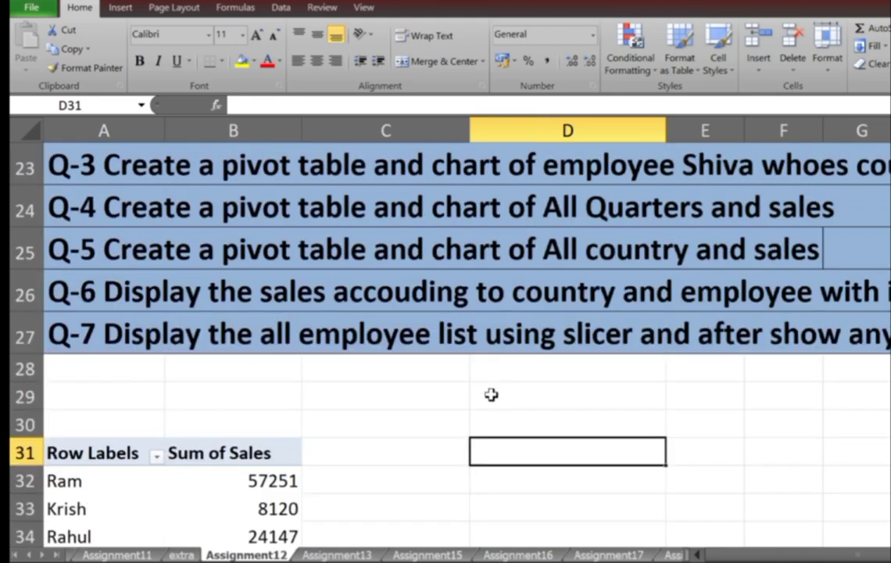
scroll(491, 395, "up", 2)
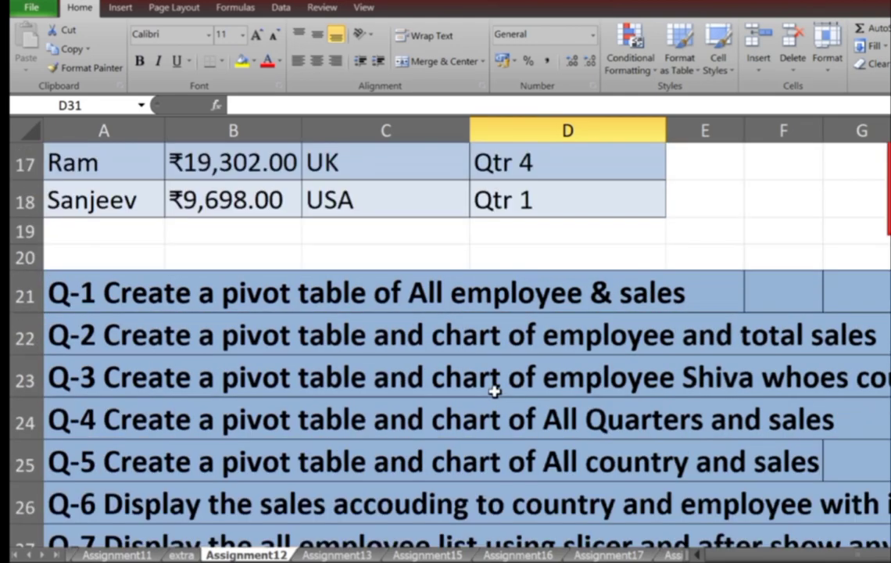
scroll(450, 333, "down", 10)
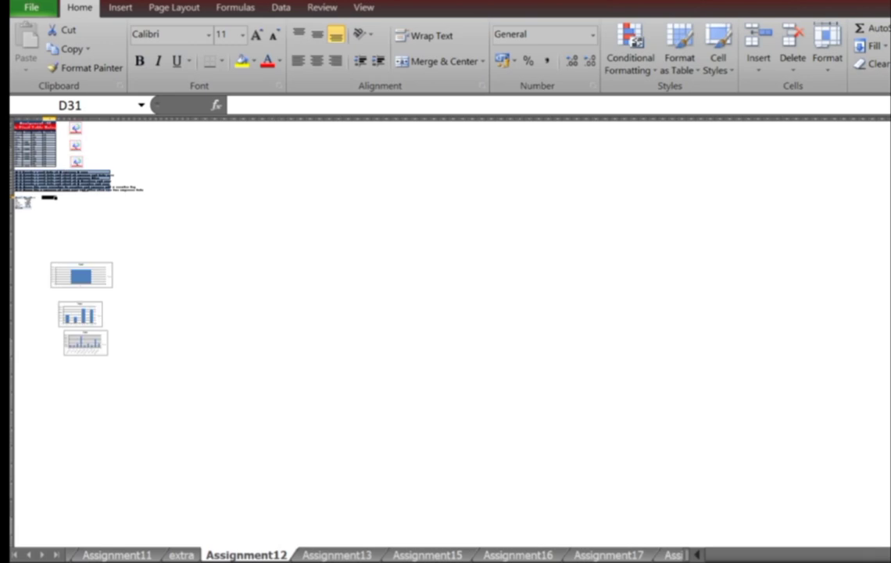
scroll(450, 332, "up", 10)
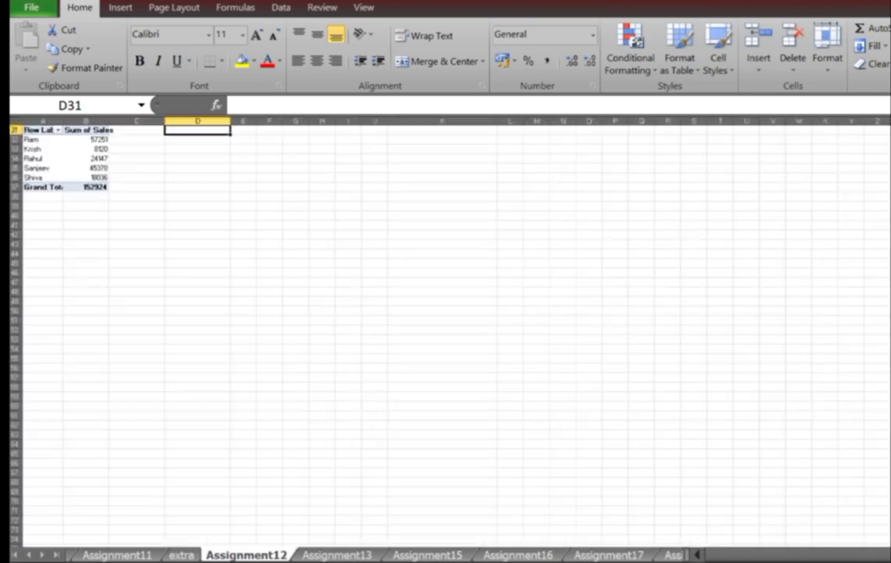
scroll(840, 516, "up", 4)
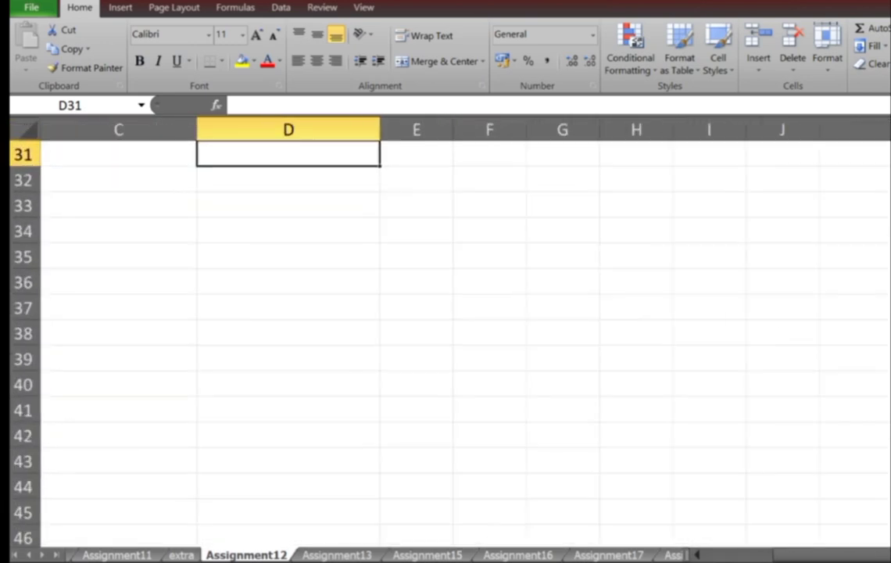
scroll(840, 516, "up", 2)
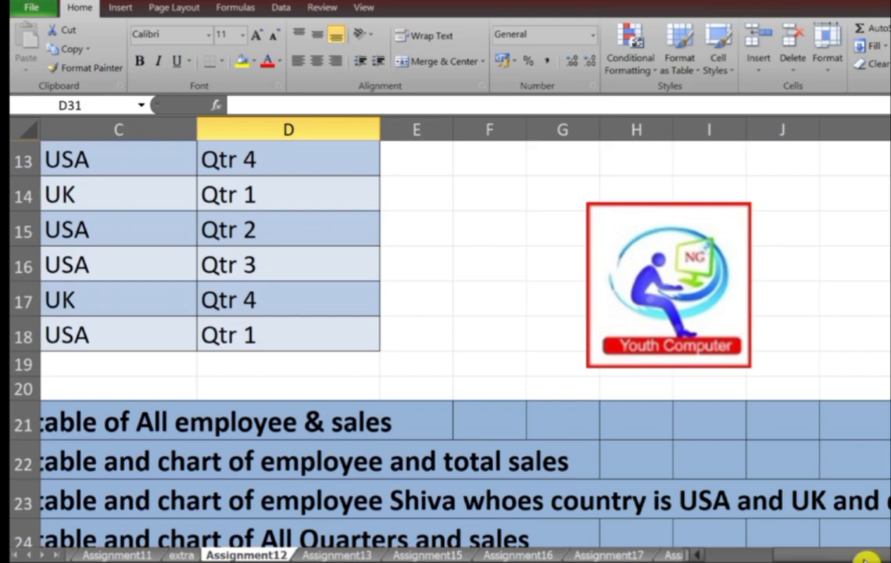
Step: Widen column B again until the larger sales amounts in the data table fit
left_click_drag(860, 555, 829, 554)
scroll(449, 332, "down", 4, "ctrl")
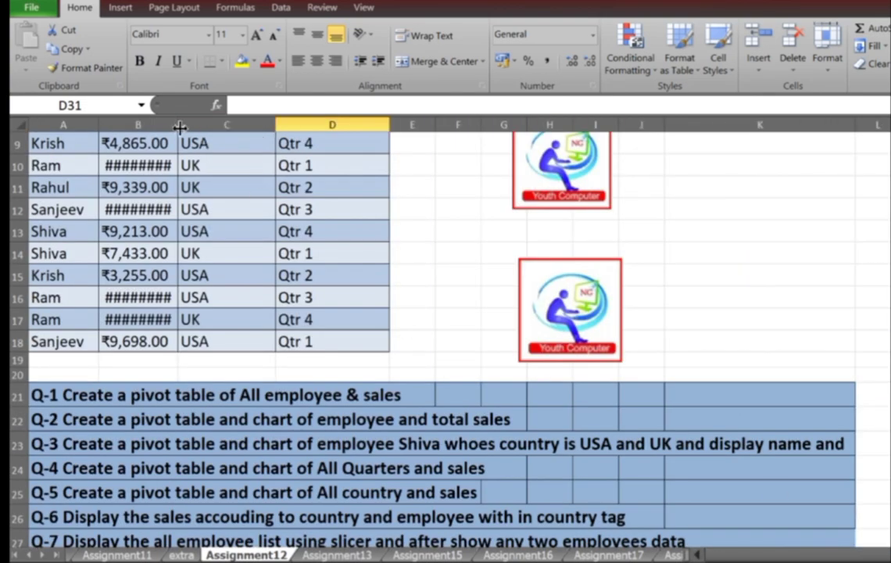
left_click_drag(180, 127, 205, 125)
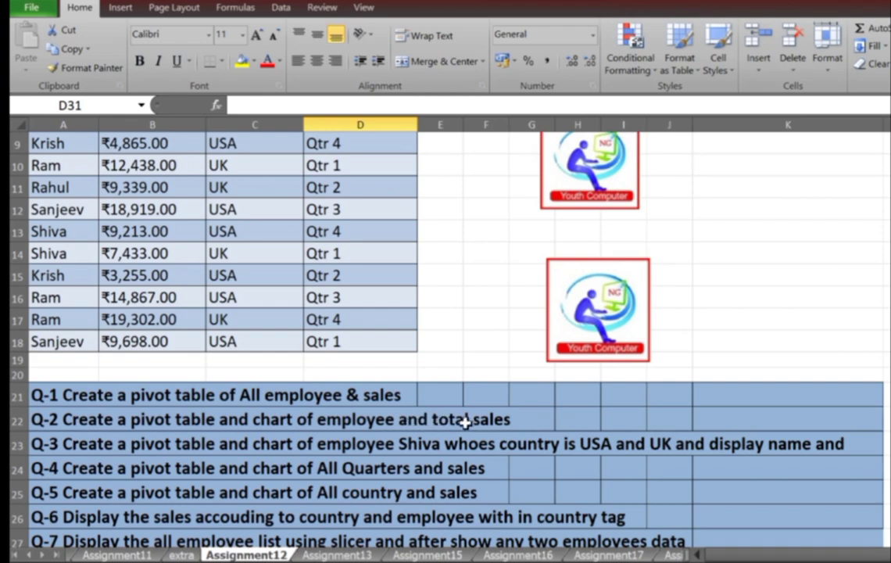
Step: Insert a PivotTable with PivotChart from the data range A4:D18, placed on the existing worksheet at cell A40
scroll(252, 379, "up", 3)
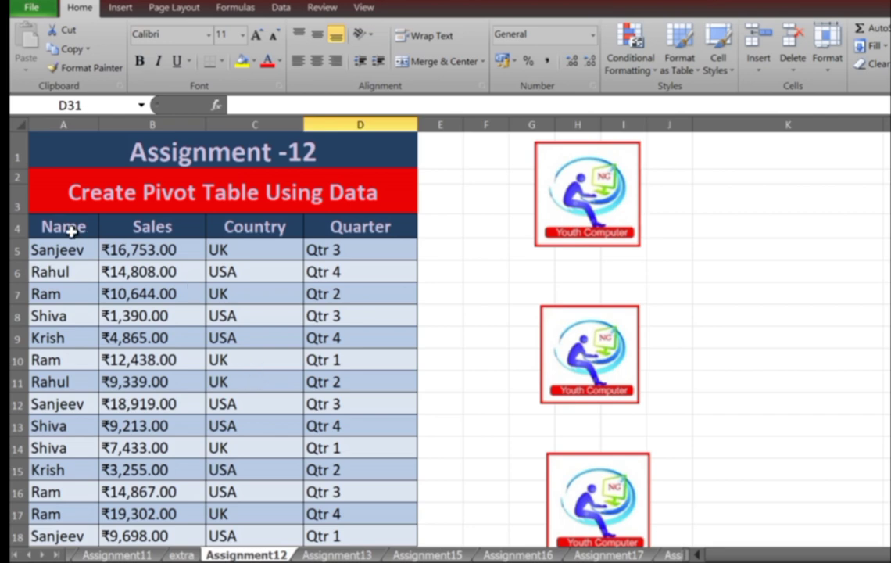
left_click_drag(69, 228, 357, 453)
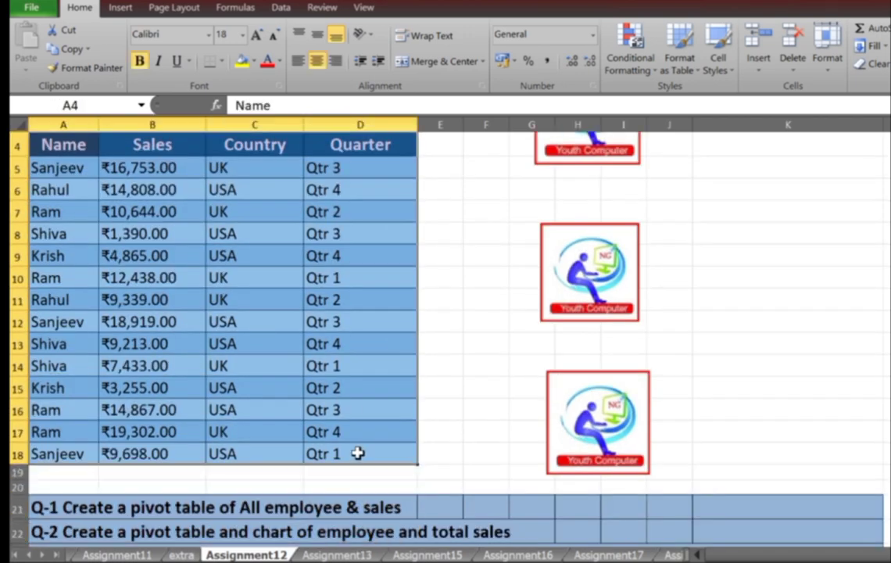
left_click(122, 10)
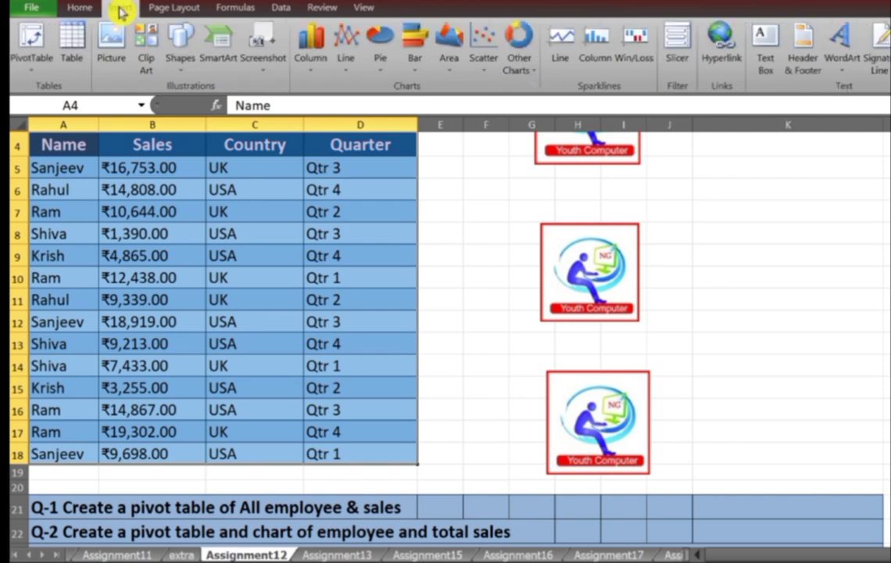
left_click(34, 69)
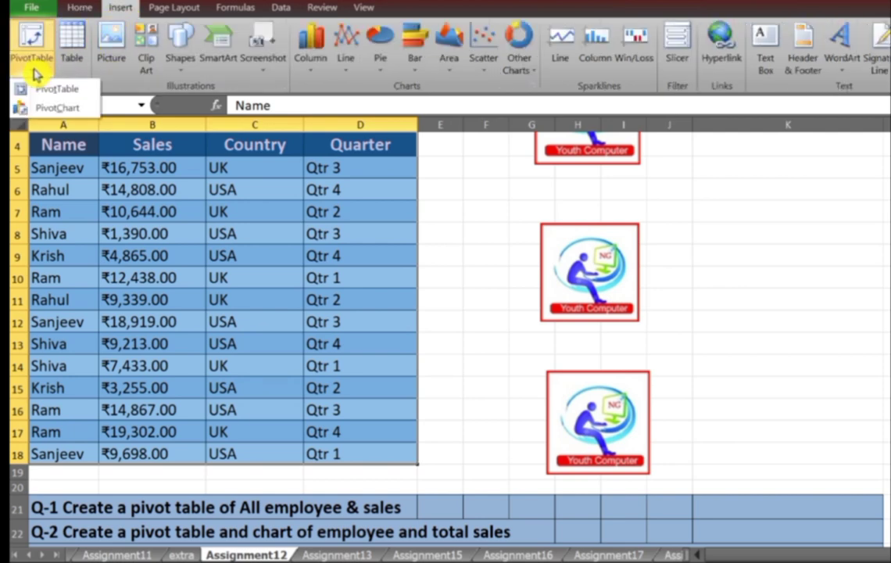
left_click(49, 113)
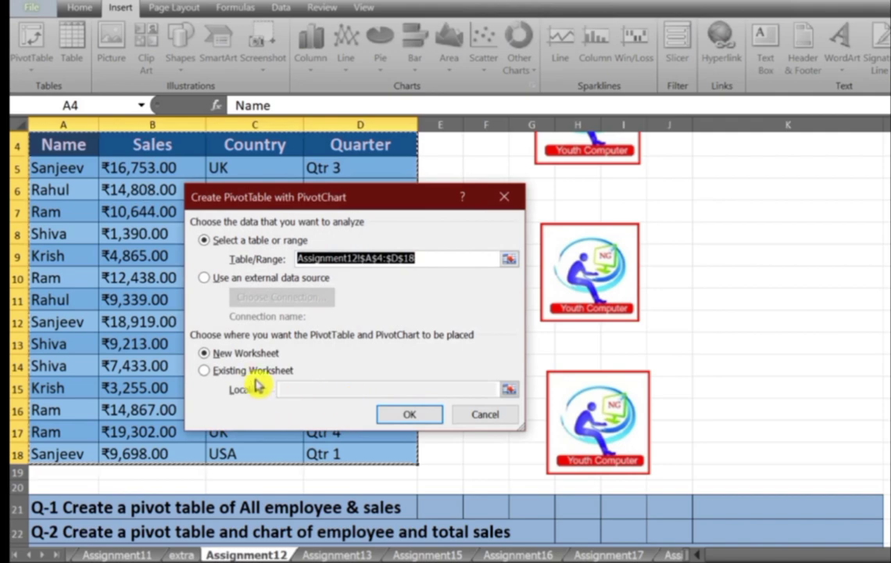
left_click(233, 371)
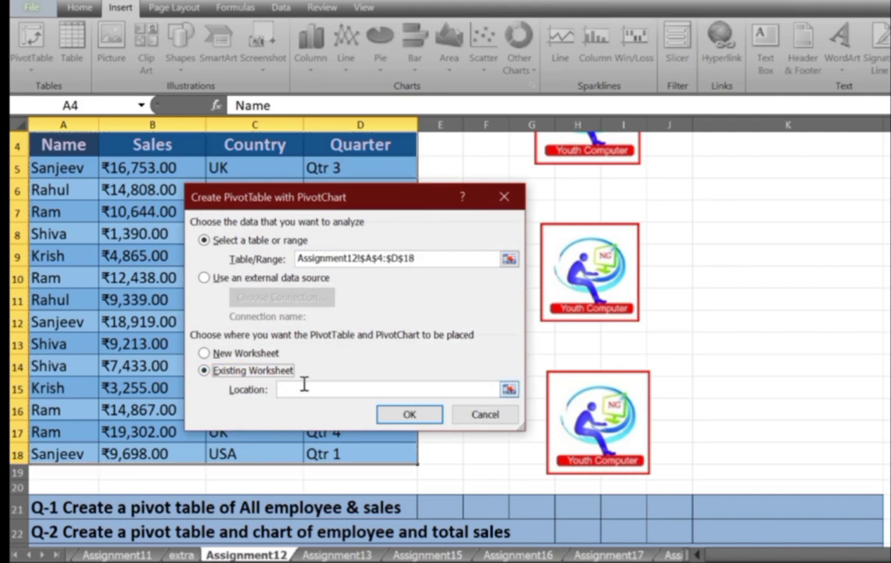
scroll(150, 444, "down", 8)
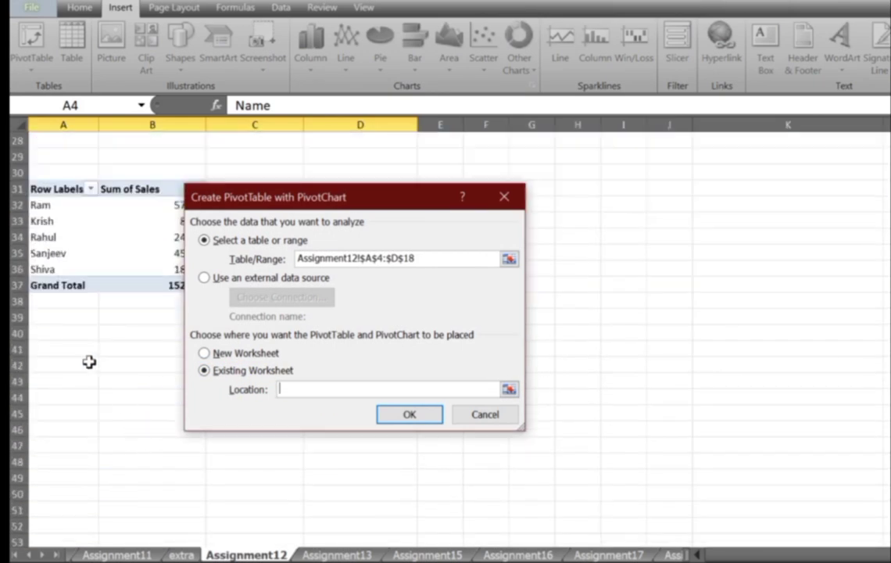
left_click(59, 336)
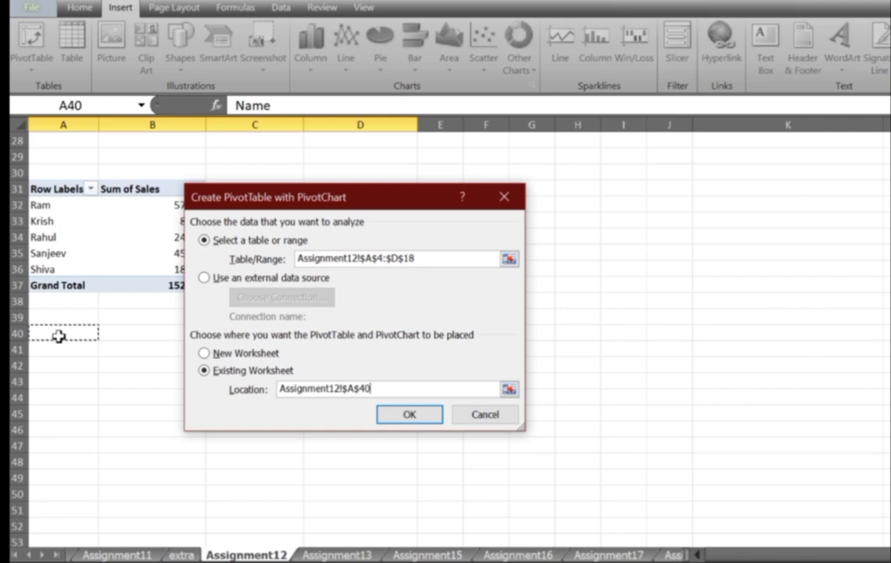
left_click(410, 415)
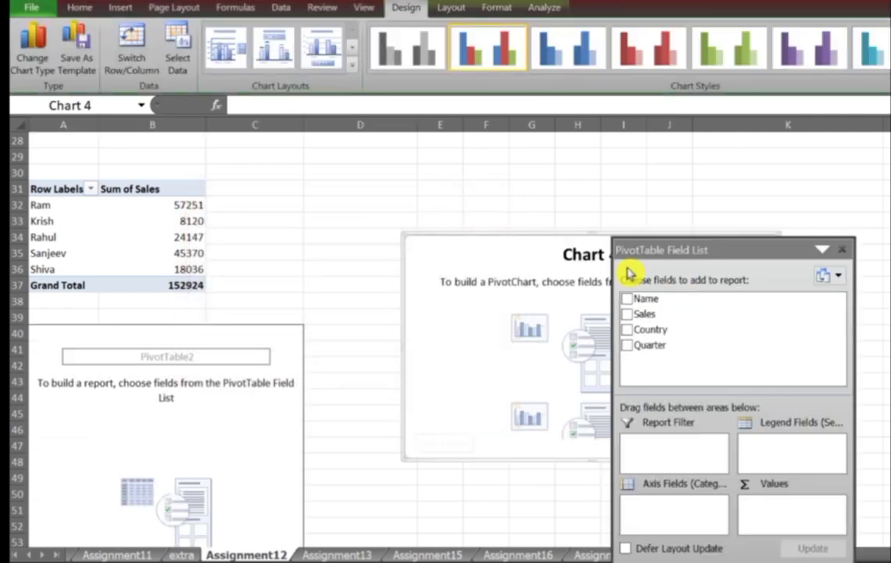
Step: Add Name as the axis field and Sales as summed values to the PivotChart, and place the chart beside the new pivot table
left_click_drag(514, 245, 430, 167)
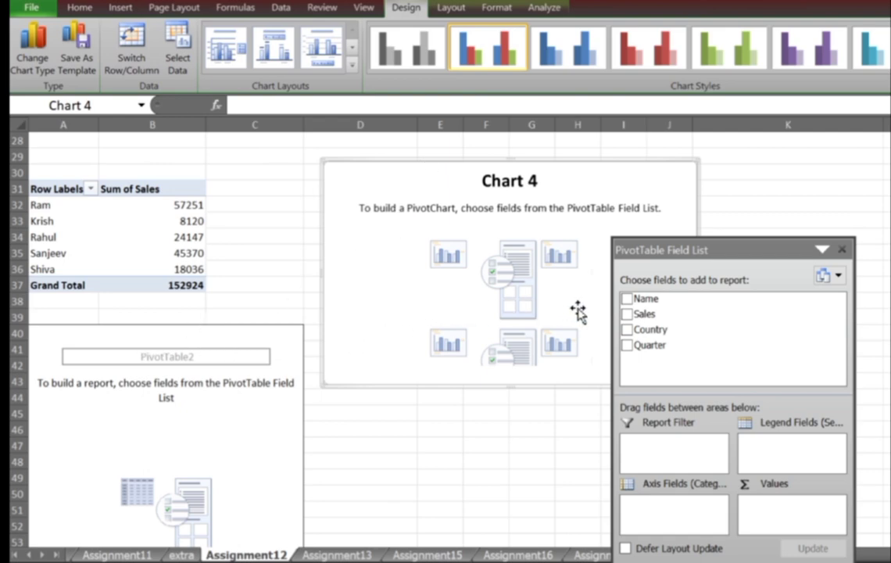
left_click(626, 300)
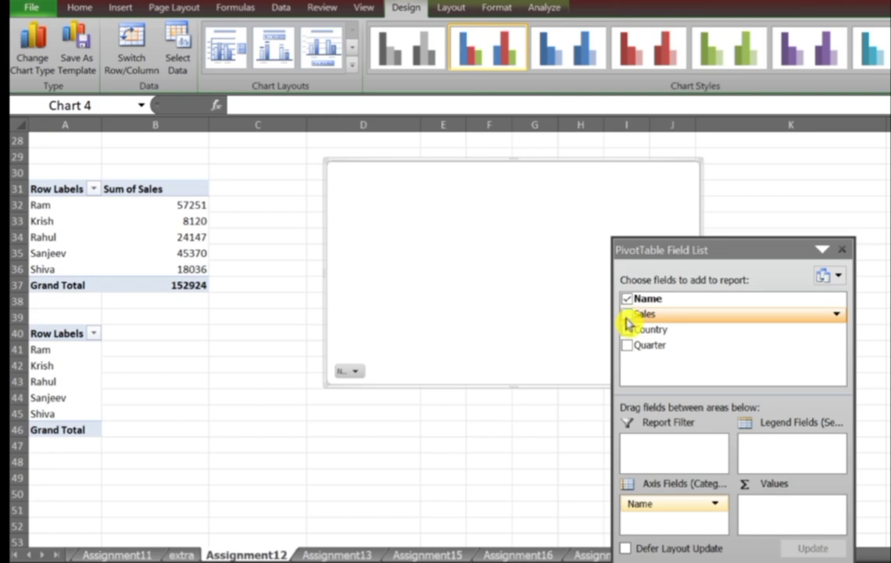
left_click(627, 318)
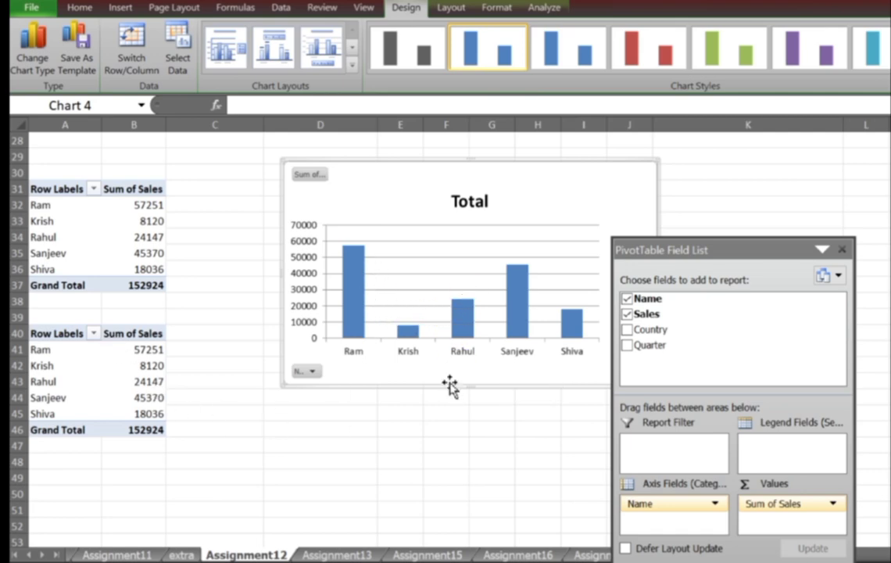
left_click_drag(450, 385, 408, 477)
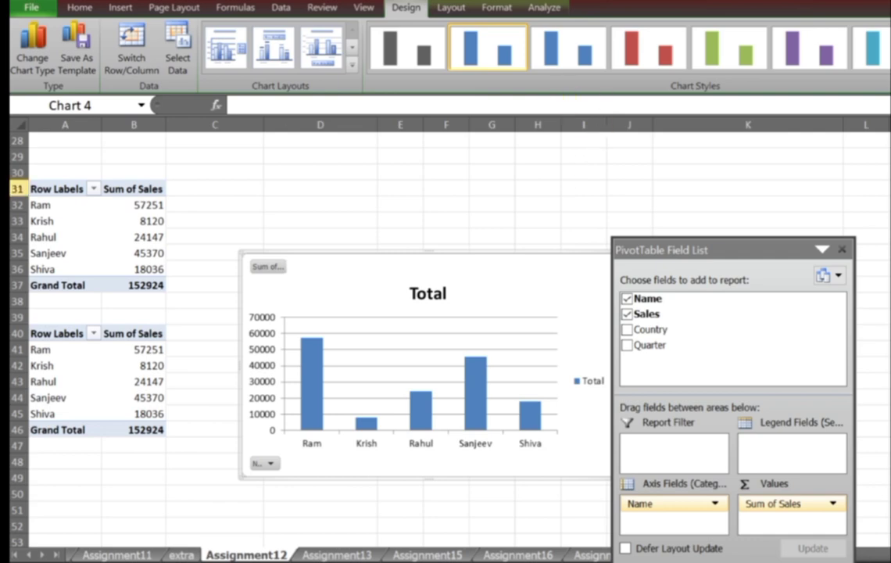
Step: Change the PivotChart's type from plain columns to Clustered Cylinder
left_click(51, 69)
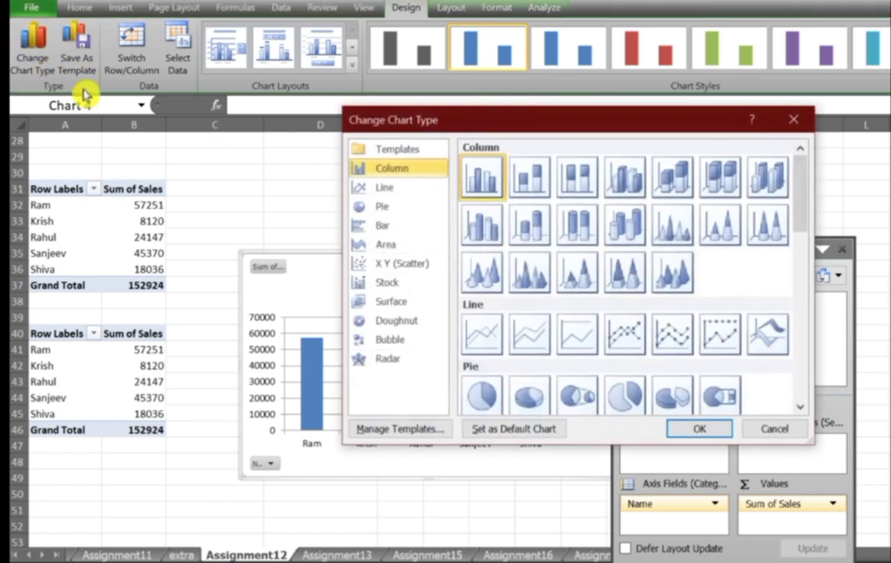
left_click(482, 225)
left_click(716, 429)
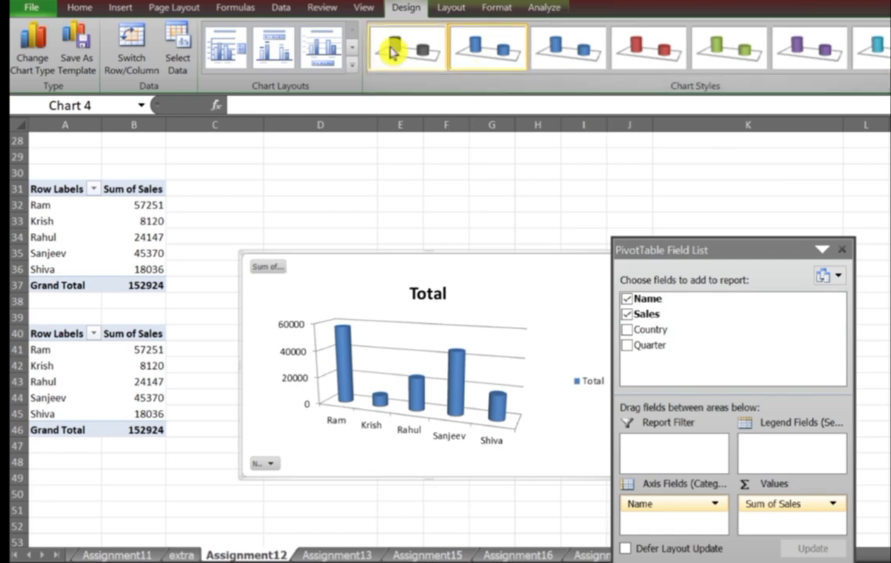
Step: Try the green chart style, and the red and blue styles with a black background, on the PivotChart
left_click(659, 57)
left_click(727, 45)
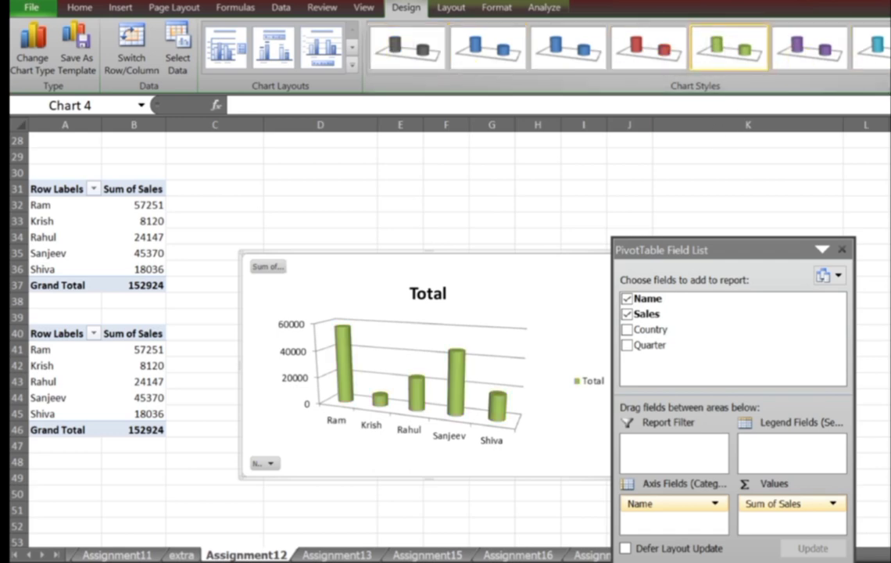
scroll(625, 47, "down", 2)
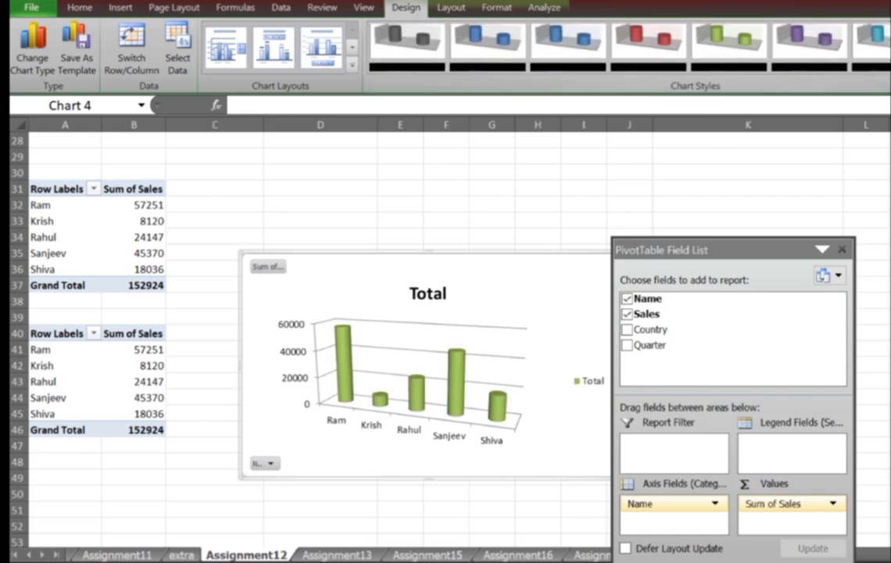
left_click(643, 55)
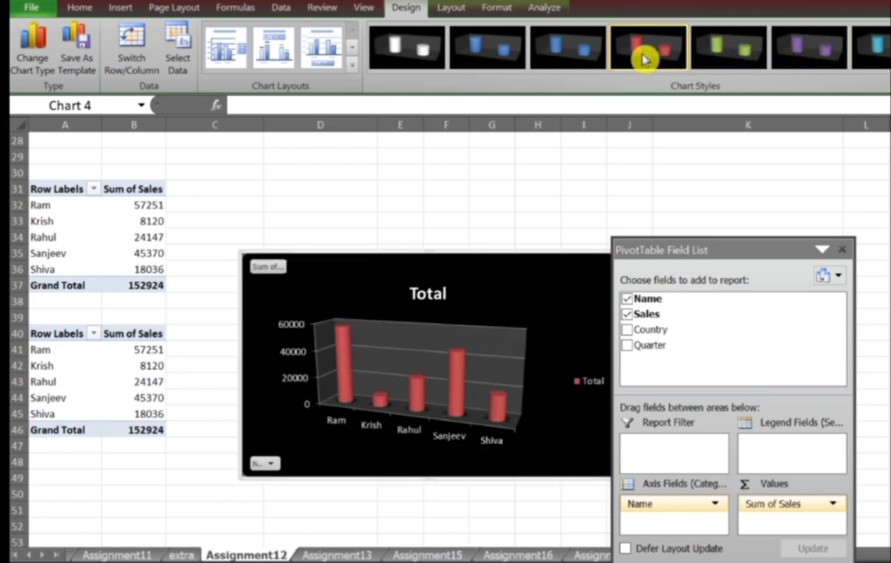
left_click(503, 57)
scroll(503, 57, "up", 4)
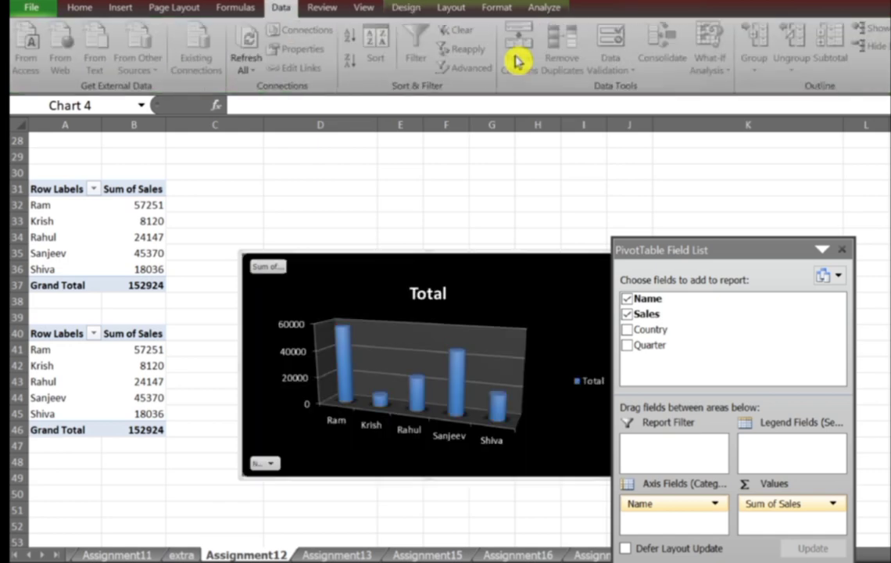
scroll(509, 58, "down", 6)
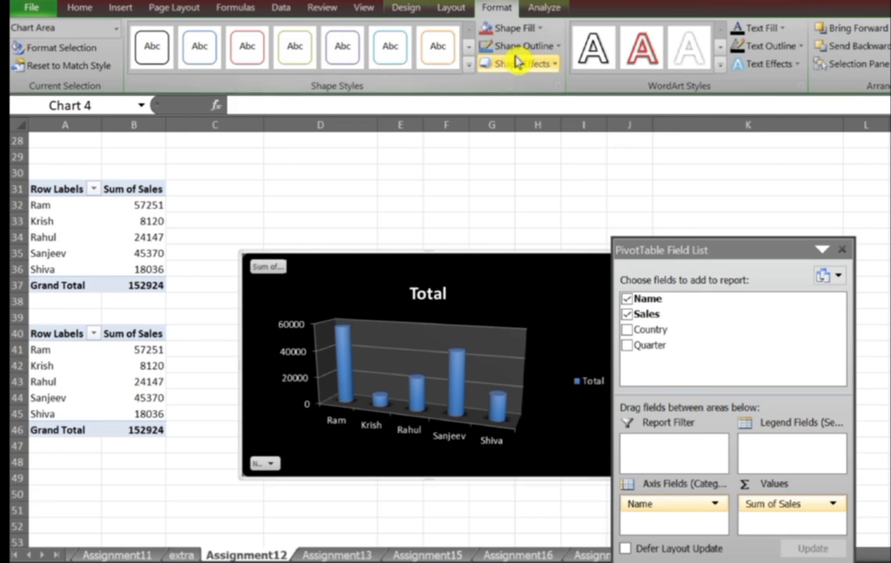
scroll(516, 61, "up", 2)
left_click(454, 8)
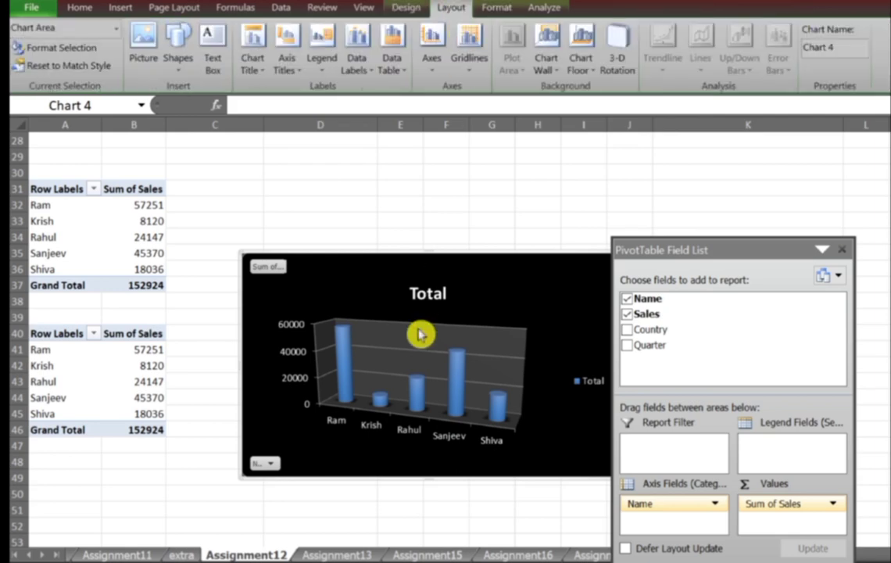
left_click(505, 11)
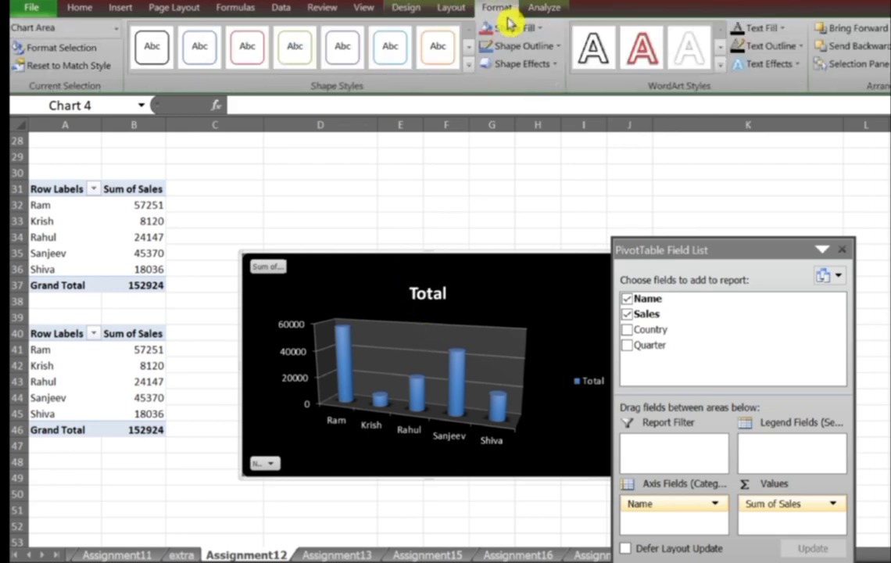
left_click(405, 10)
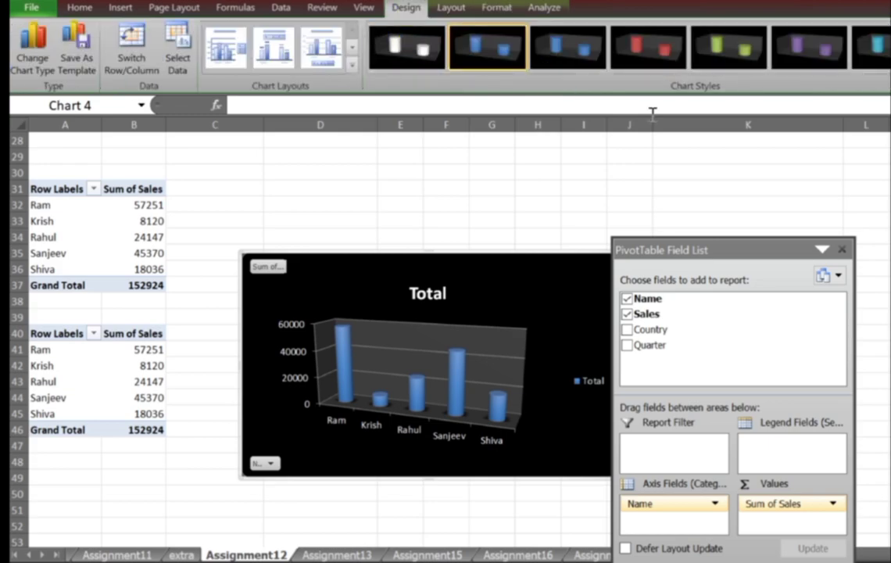
Step: Apply the blue chart style with a white background to the cylinder PivotChart
scroll(653, 113, "up", 5)
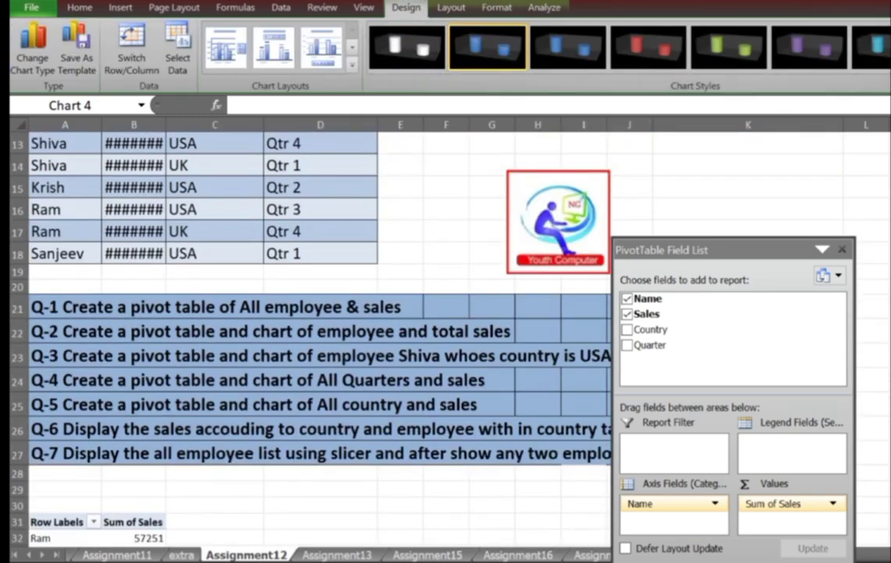
scroll(482, 47, "up", 1)
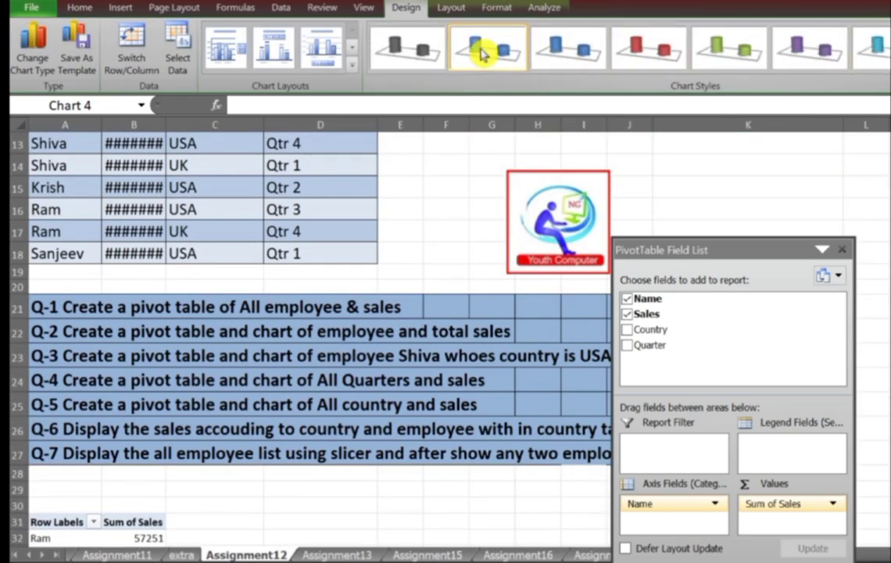
scroll(398, 264, "down", 5)
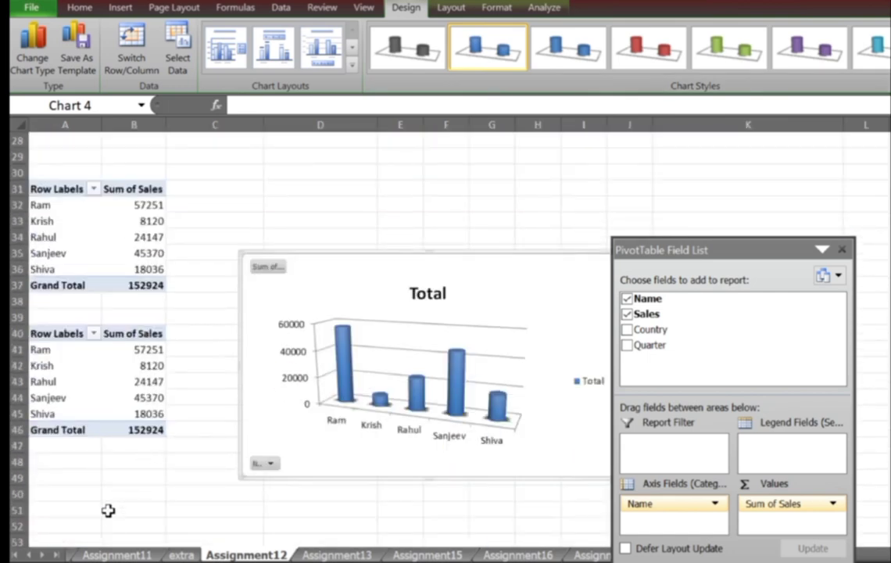
Step: Review the assignment's question 3 and widen column B to fit the sales amounts in the source table
left_click(103, 521)
left_click(79, 525)
scroll(195, 391, "up", 3)
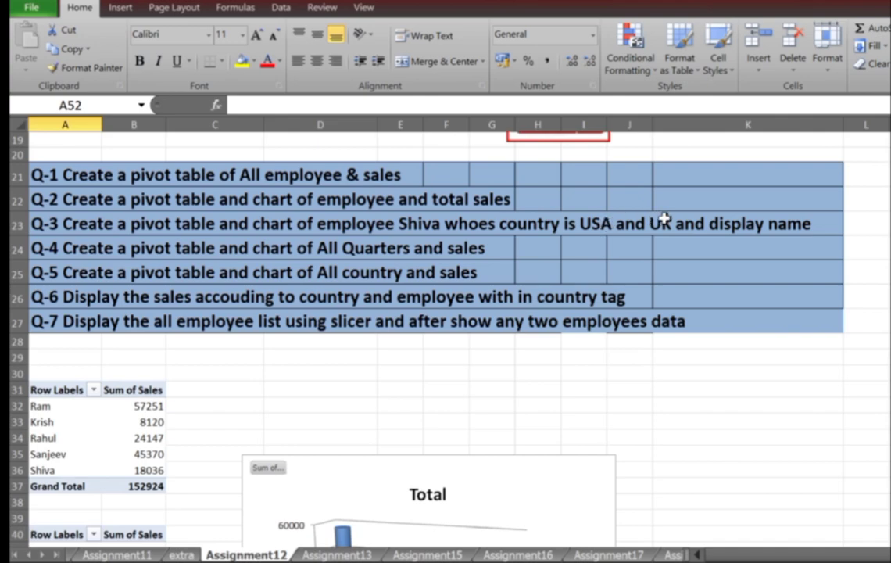
scroll(636, 296, "down", 5)
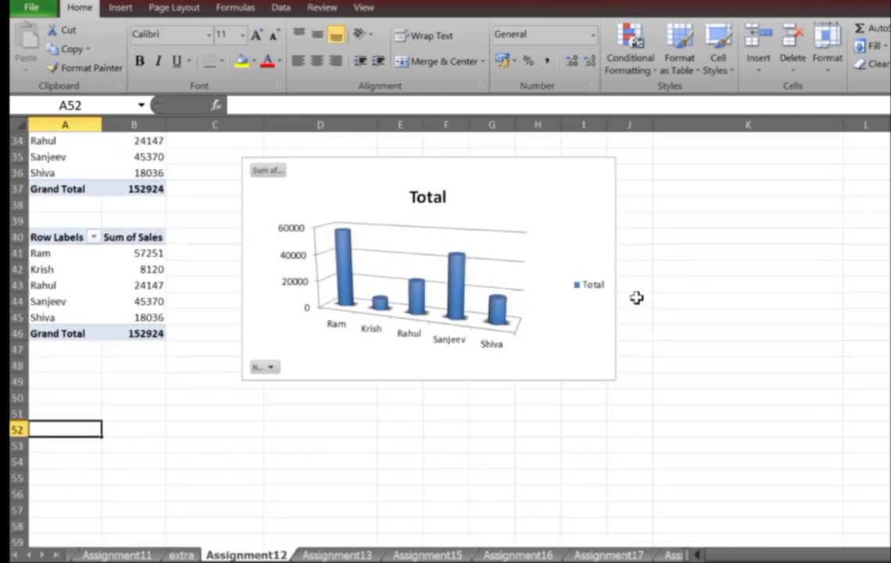
scroll(636, 297, "down", 1)
scroll(636, 298, "up", 12)
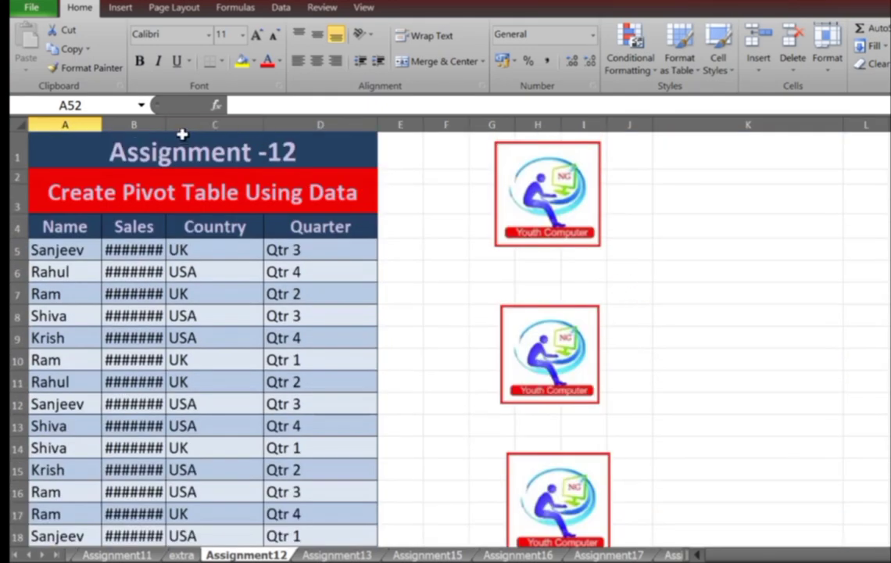
left_click_drag(166, 125, 201, 126)
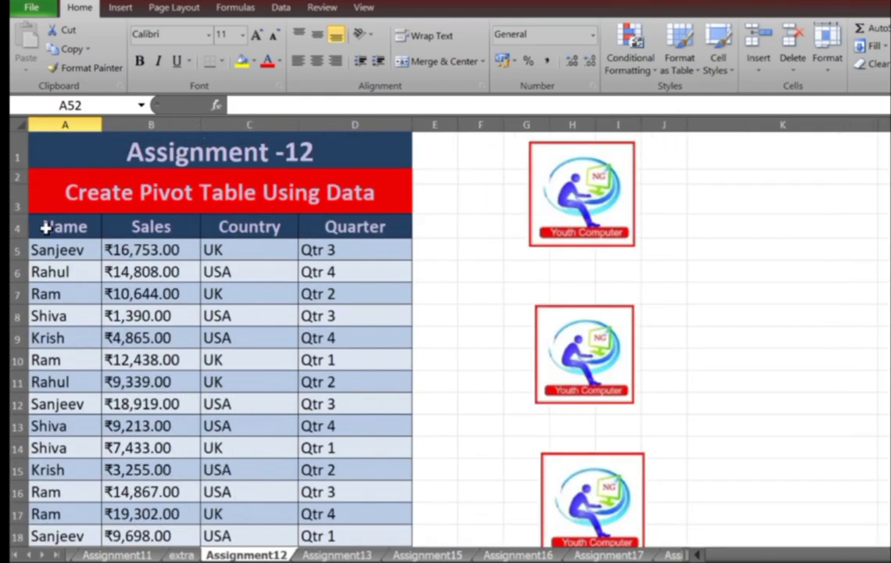
Step: Insert a PivotTable with PivotChart from the source range A4:D18, placed on the existing worksheet at cell A57
left_click_drag(46, 227, 344, 456)
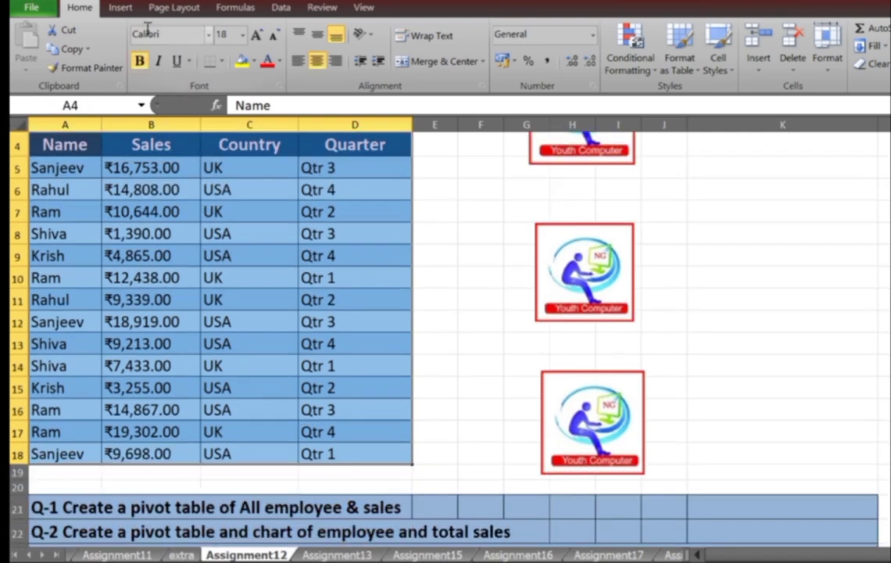
left_click(121, 8)
left_click(33, 71)
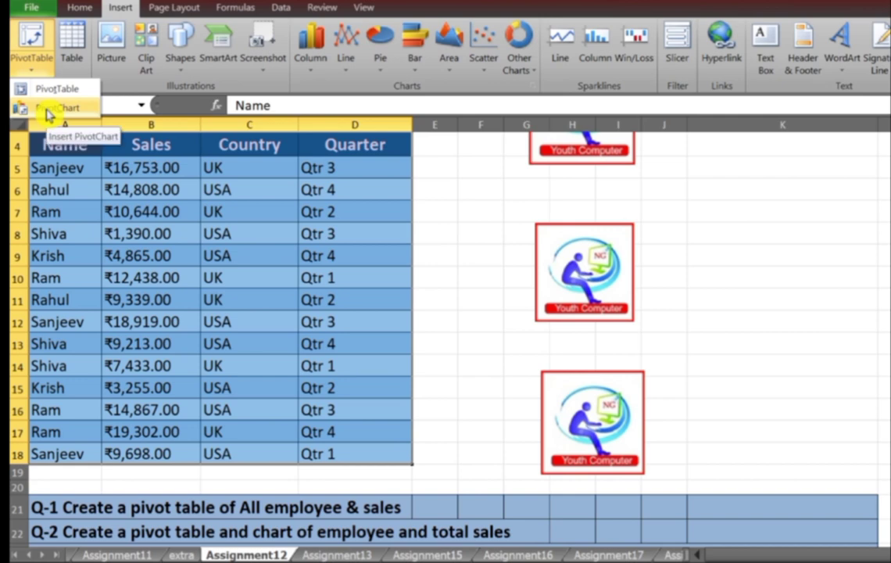
left_click(49, 115)
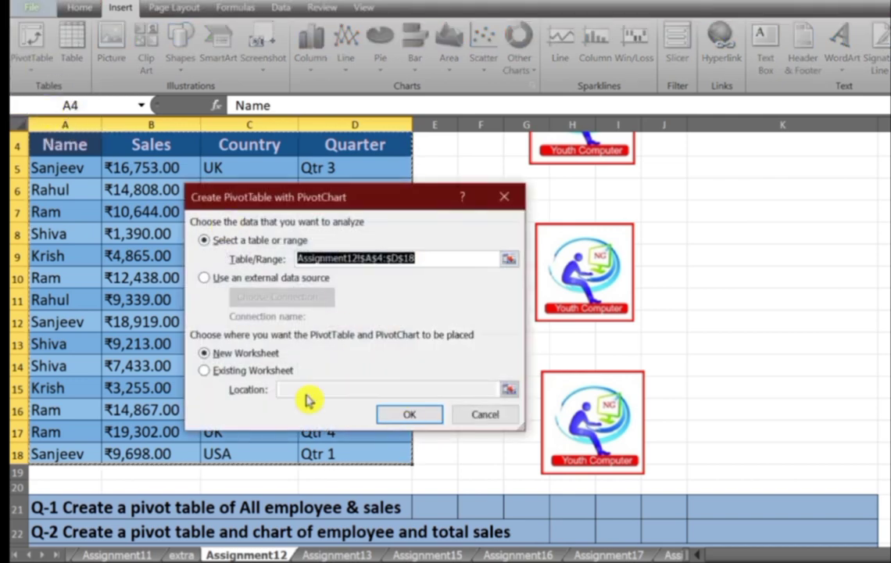
left_click(221, 370)
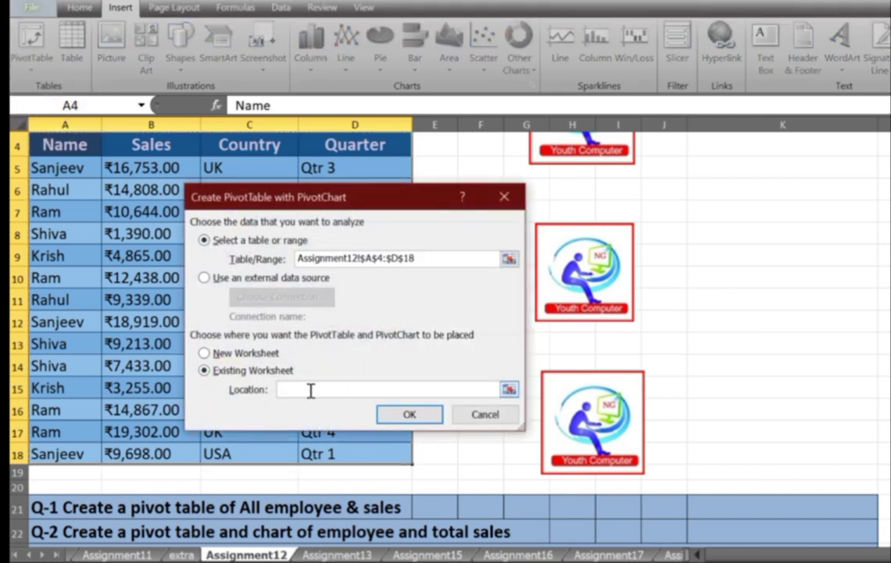
scroll(174, 398, "down", 11)
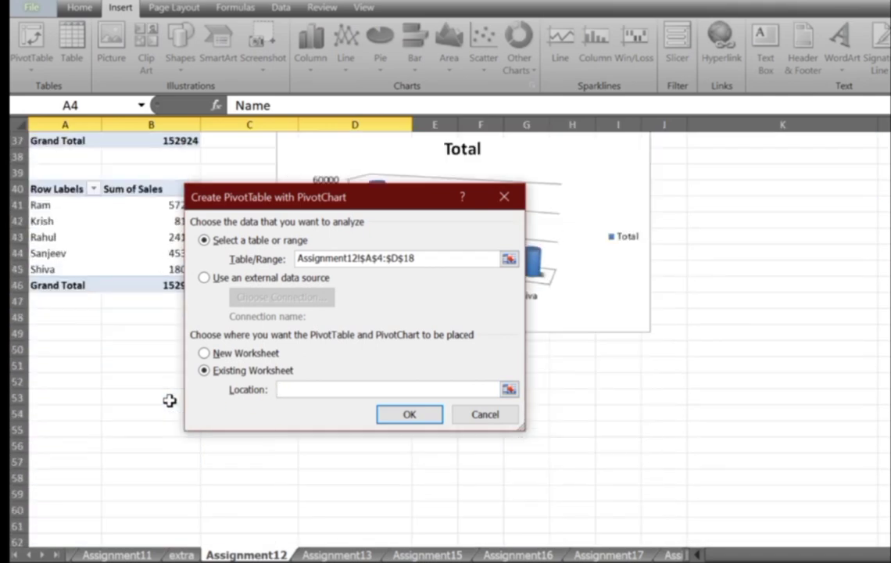
scroll(169, 400, "down", 2)
left_click(54, 366)
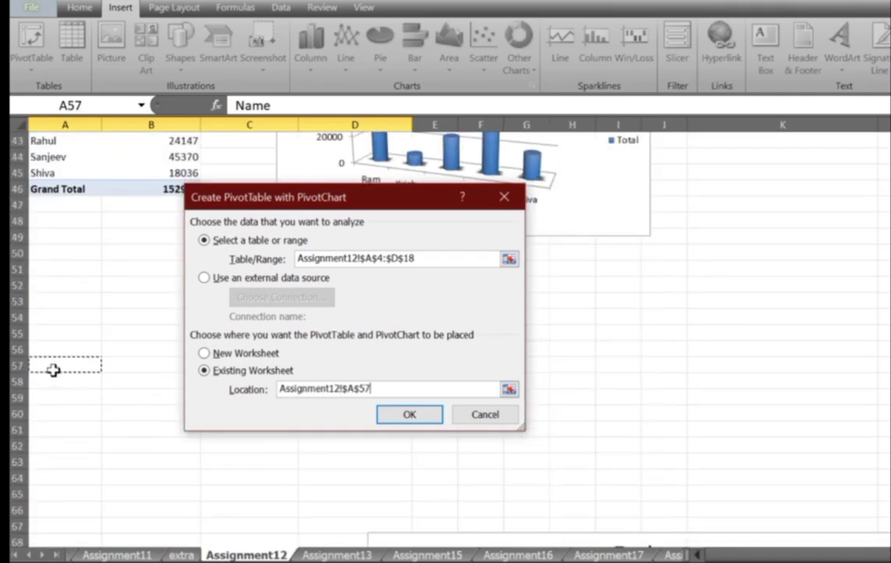
left_click(410, 415)
Step: Add Name, Country and Sales to the new PivotChart and place the chart beside its pivot table
left_click_drag(656, 249, 600, 310)
left_click(571, 360)
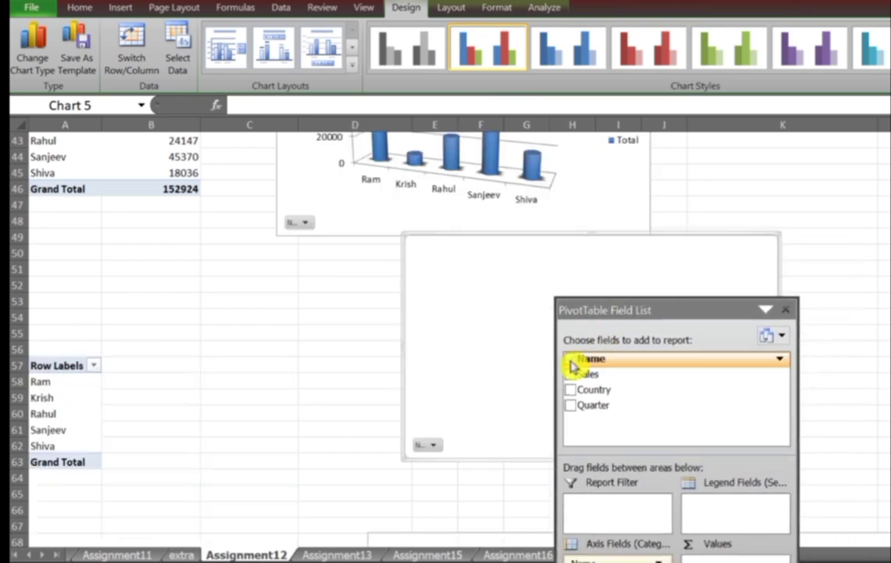
left_click(571, 390)
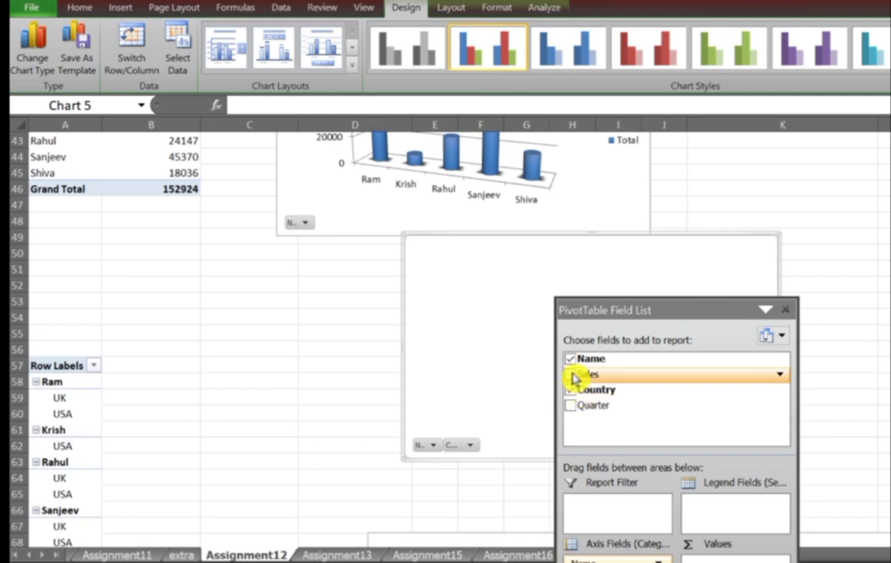
left_click(572, 375)
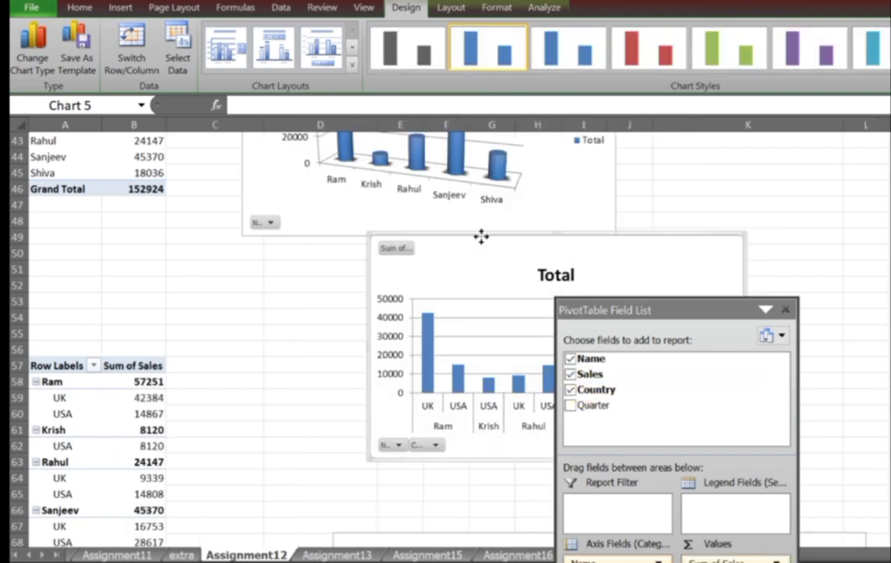
left_click_drag(482, 237, 354, 341)
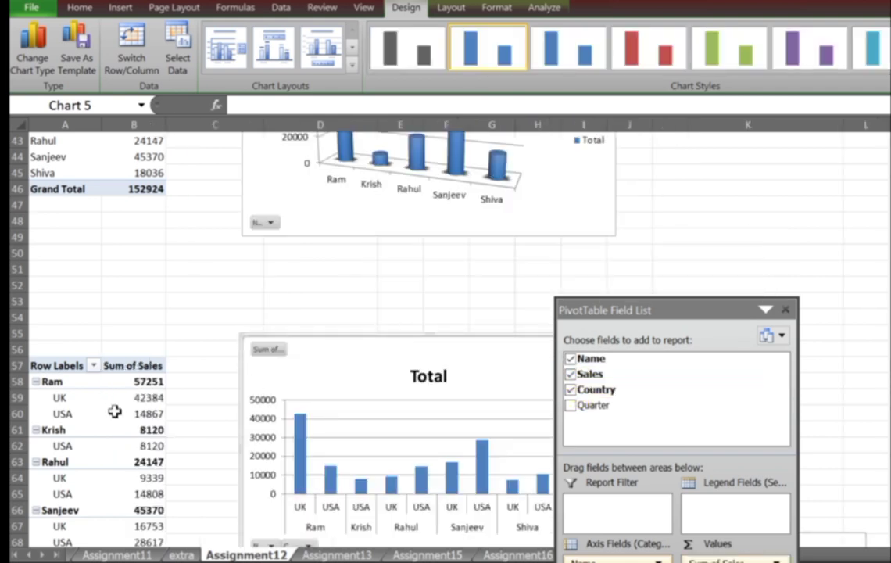
Step: Close the field list and delete the old Qtr 1 chart overlapping the new PivotChart
scroll(244, 410, "down", 3)
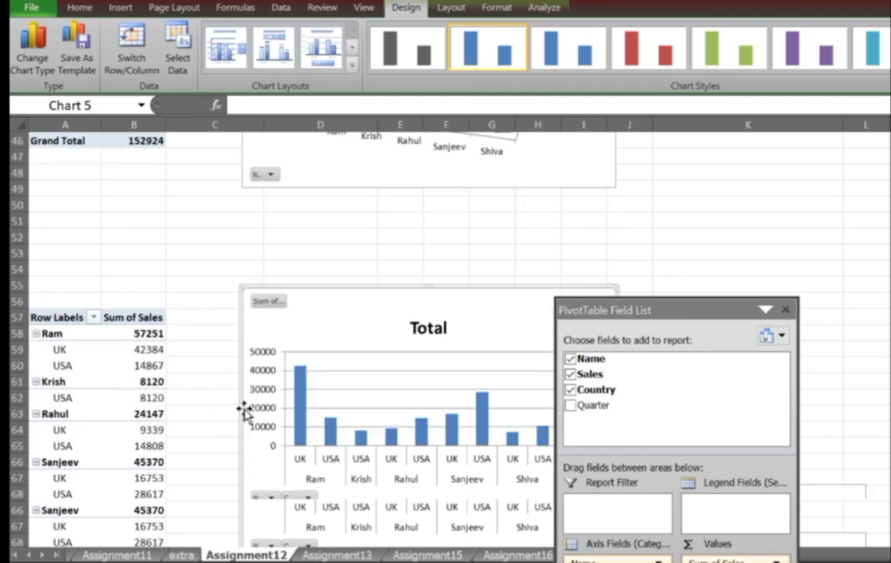
scroll(245, 410, "down", 2)
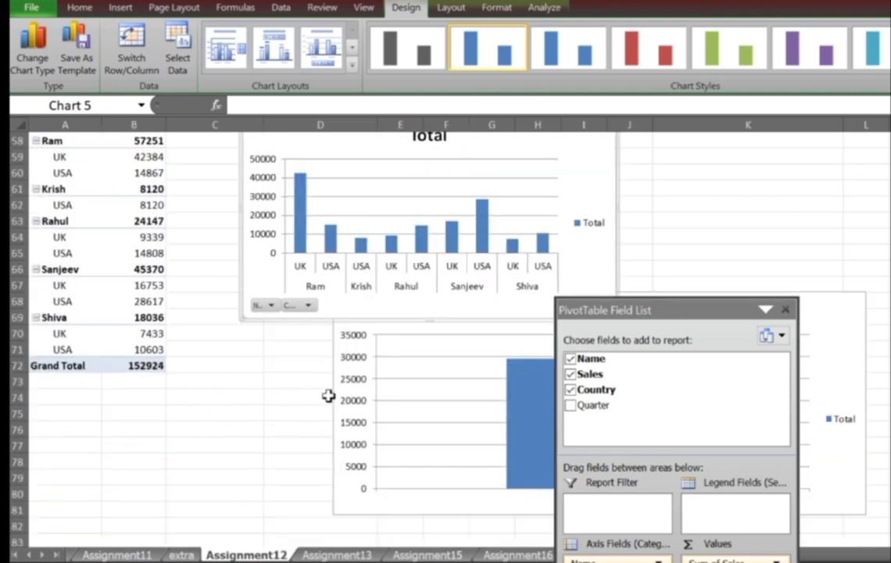
left_click(786, 310)
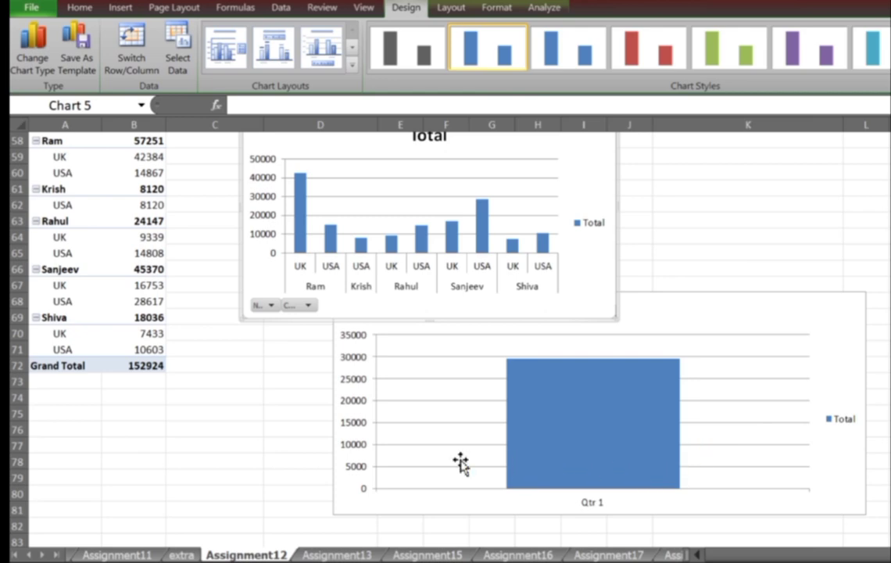
left_click(338, 460)
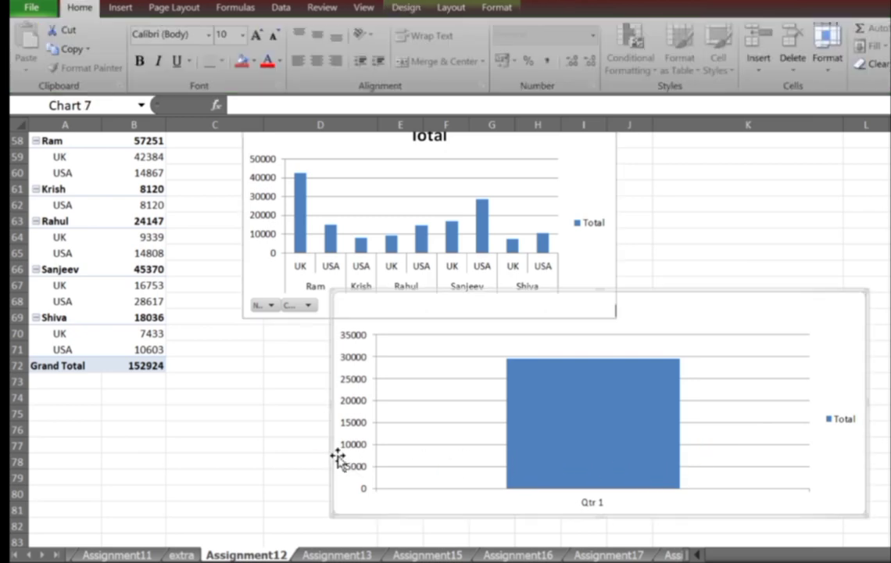
key("Delete")
Step: Filter the Name field of the pivot table at A57 to only the employee named in question 3
scroll(420, 340, "up", 2)
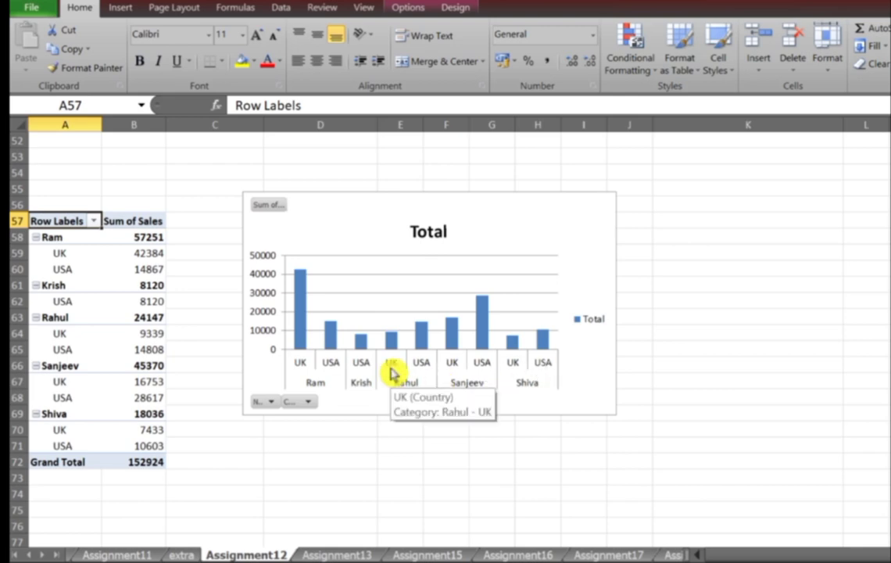
scroll(391, 372, "up", 12)
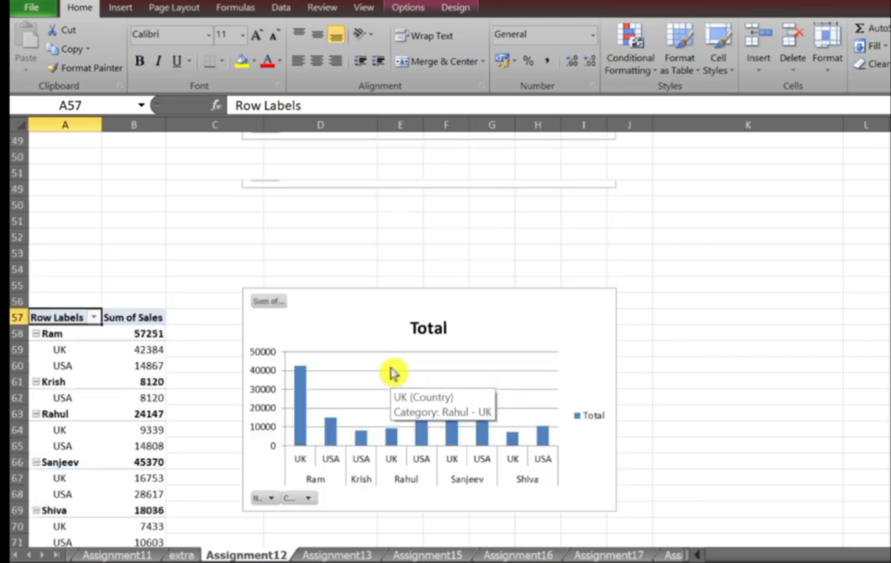
scroll(390, 366, "down", 1)
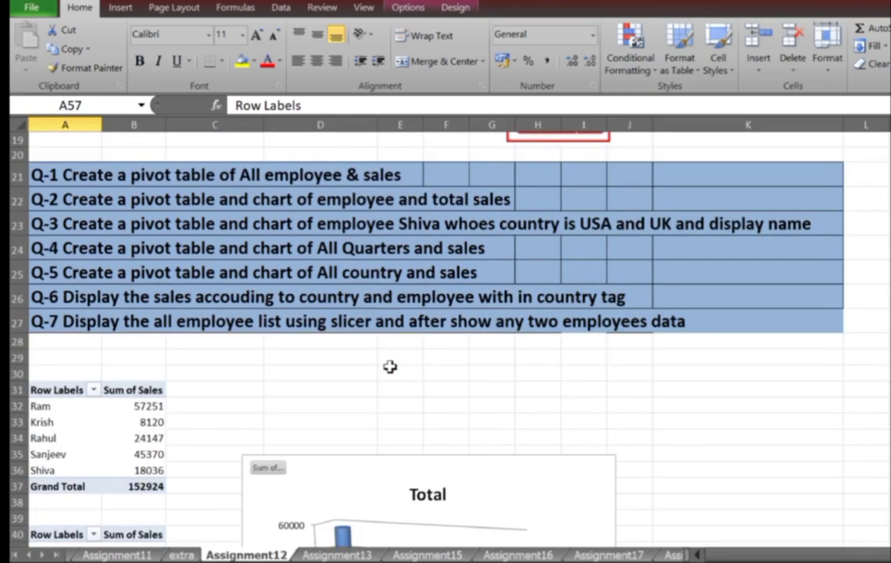
scroll(419, 402, "down", 10)
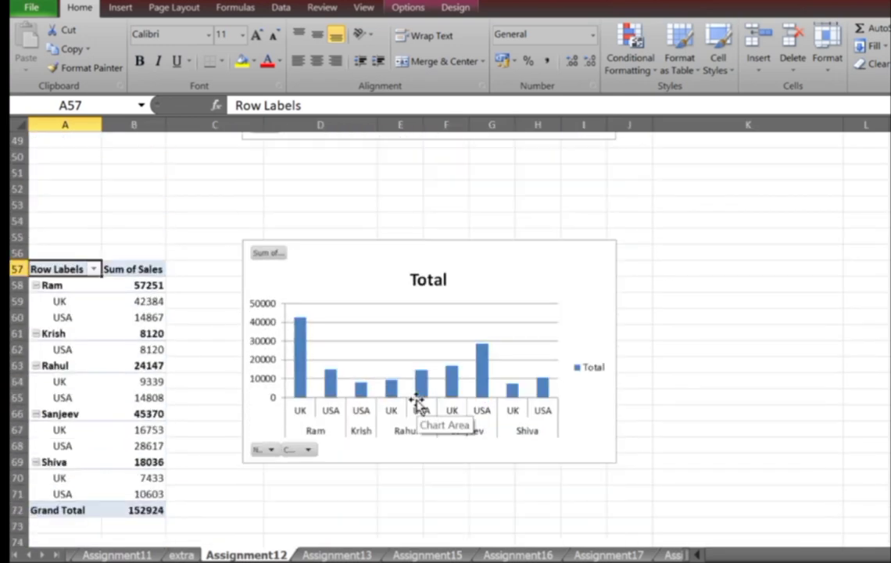
left_click(95, 270)
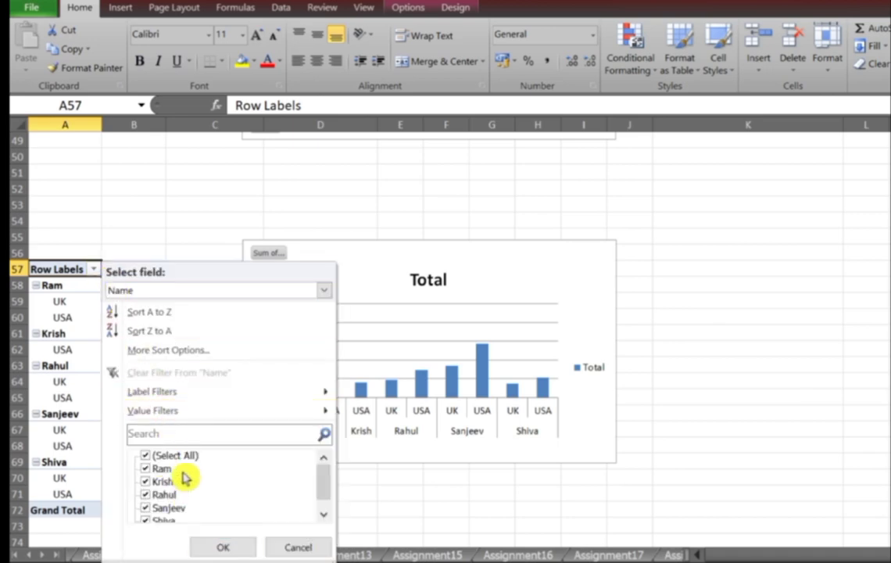
left_click(147, 457)
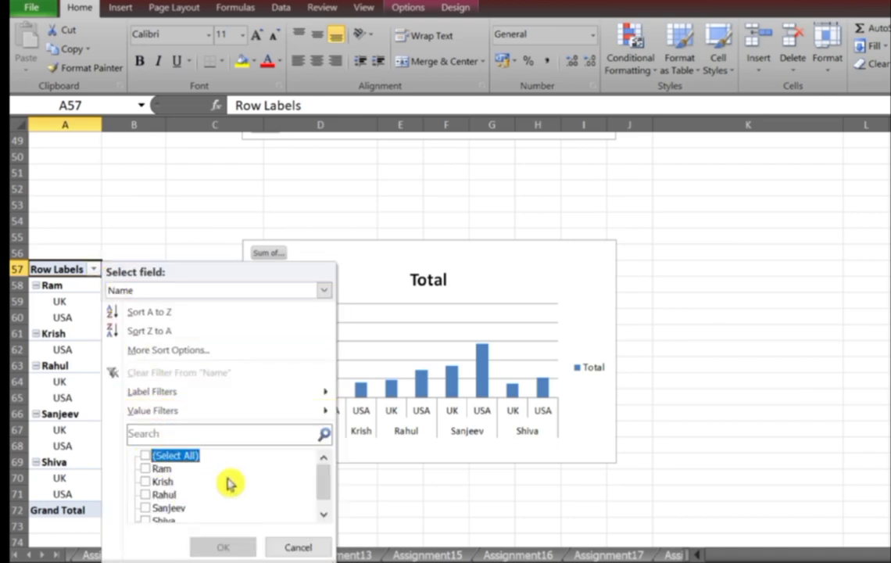
scroll(323, 492, "down", 1)
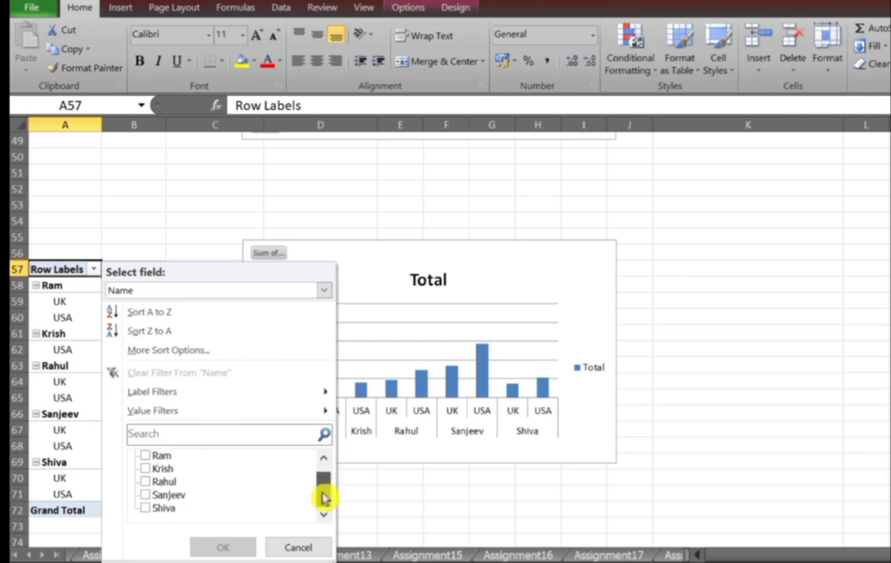
left_click(145, 508)
left_click(222, 544)
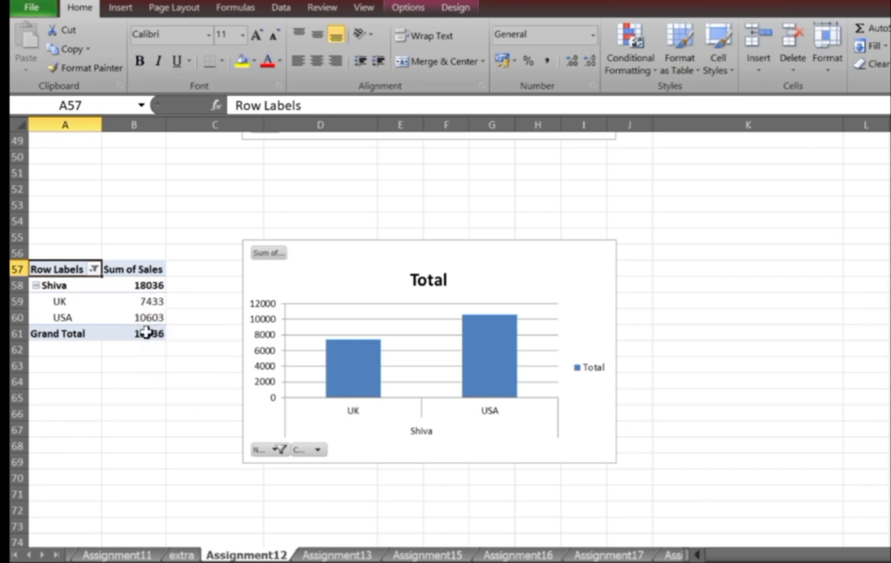
Step: Add the fourth employee in the list to the Name filter of the pivot table at A57
mouse_move(146, 333)
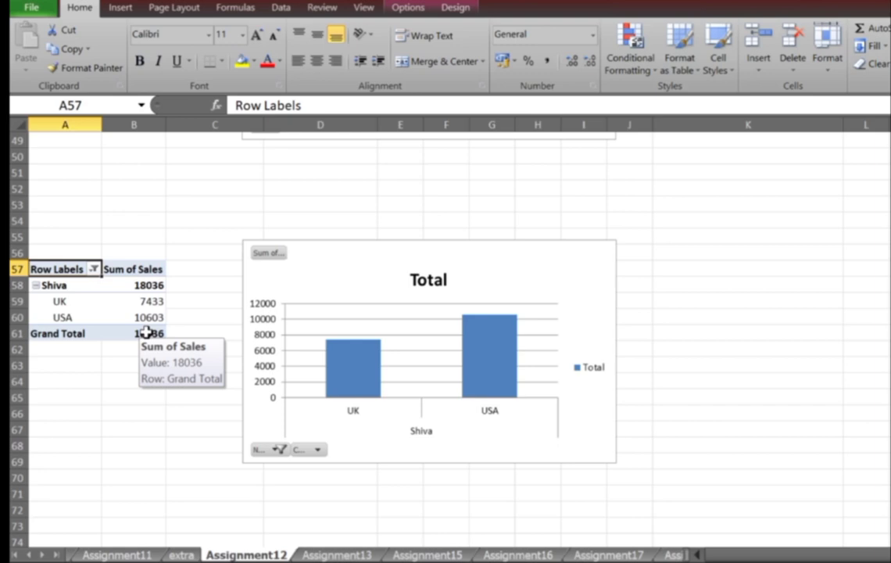
left_click(93, 268)
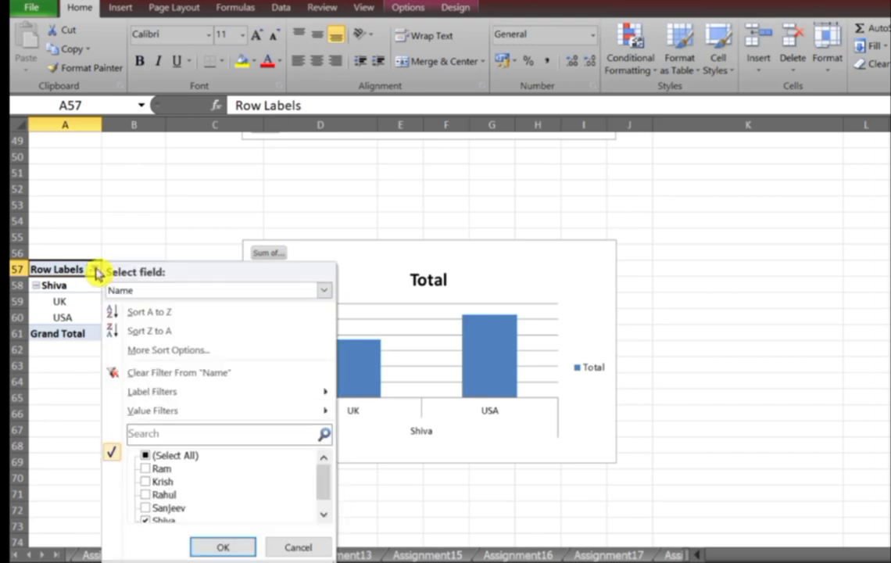
left_click(145, 509)
left_click(224, 548)
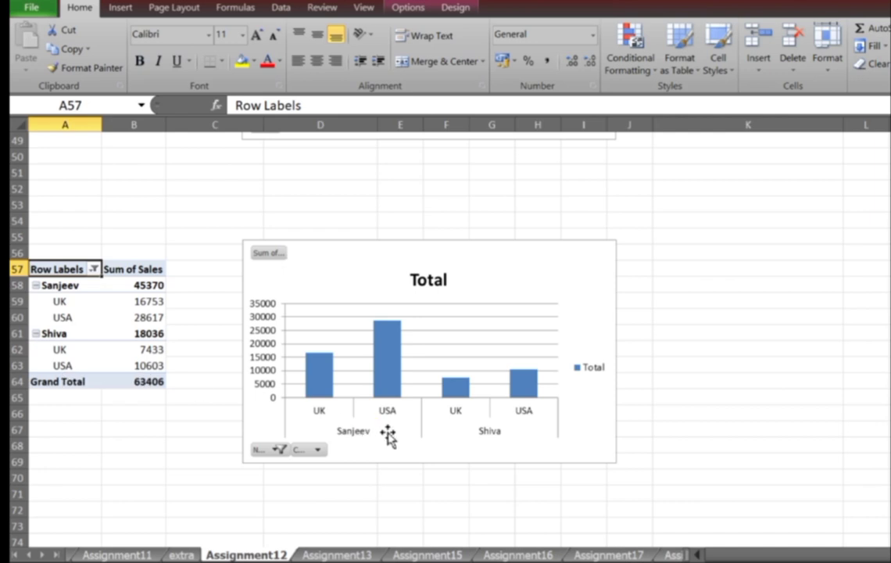
Step: Move the PivotChart slightly farther from its table and filter the Name field to only the second employee in the list
left_click_drag(384, 460, 446, 460)
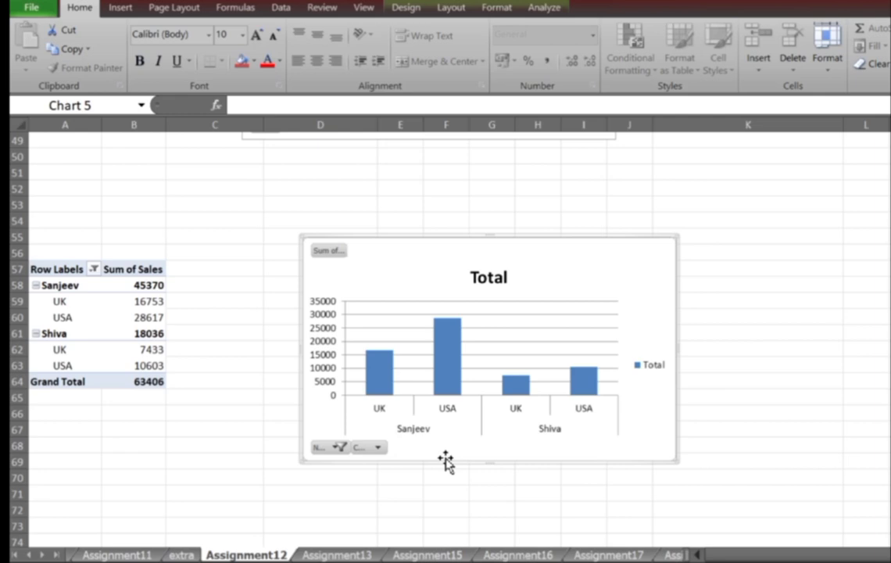
left_click(94, 270)
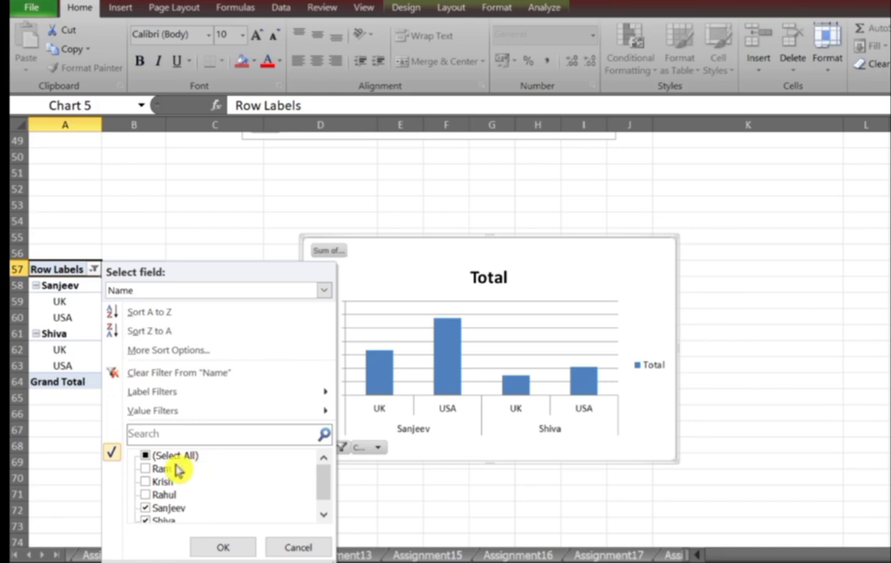
scroll(146, 520, "down", 1)
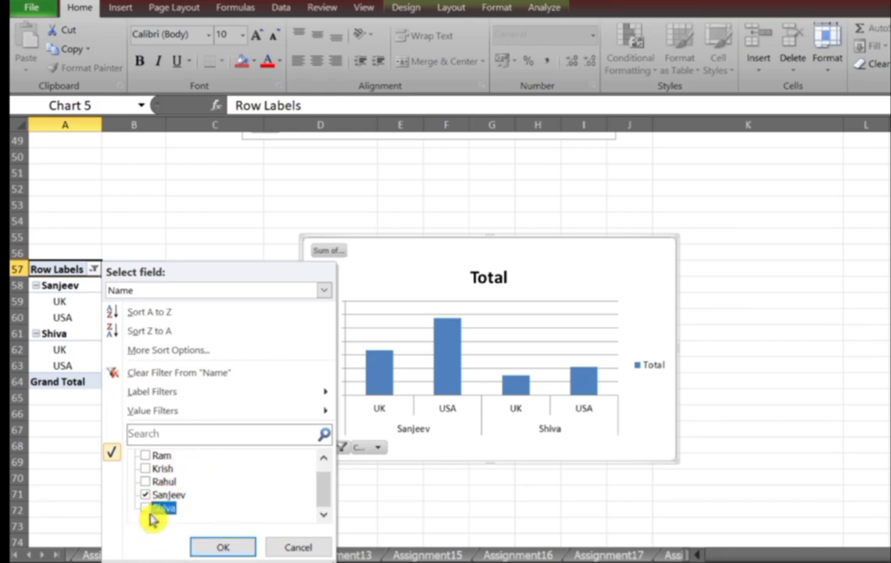
left_click(146, 498)
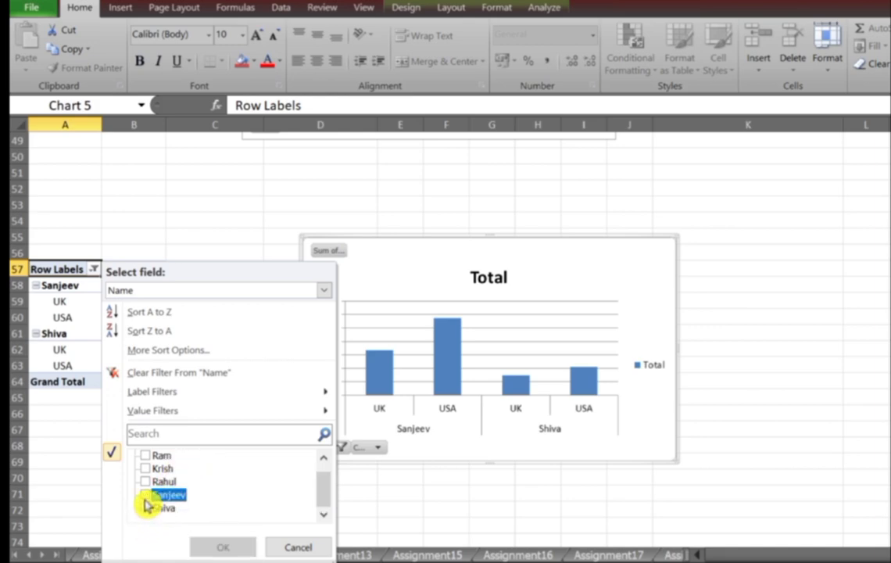
left_click(145, 469)
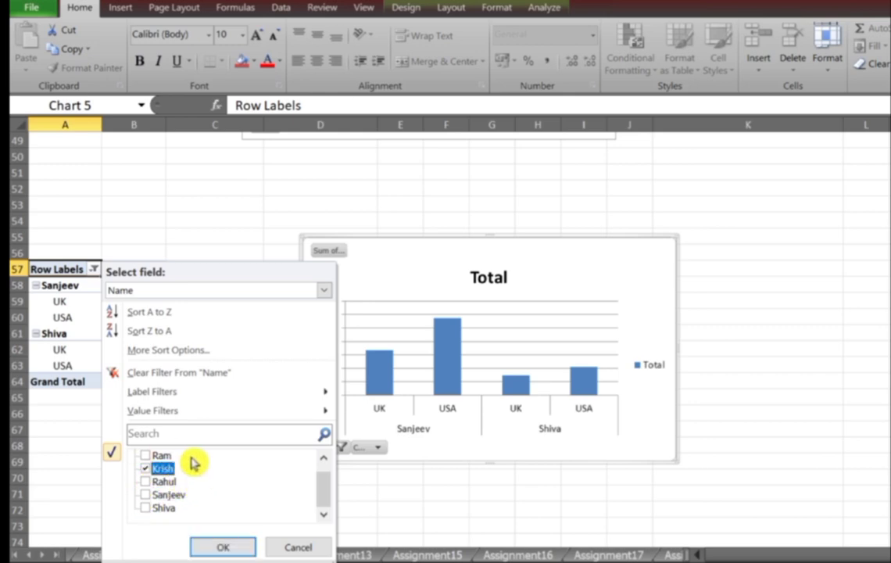
left_click(232, 545)
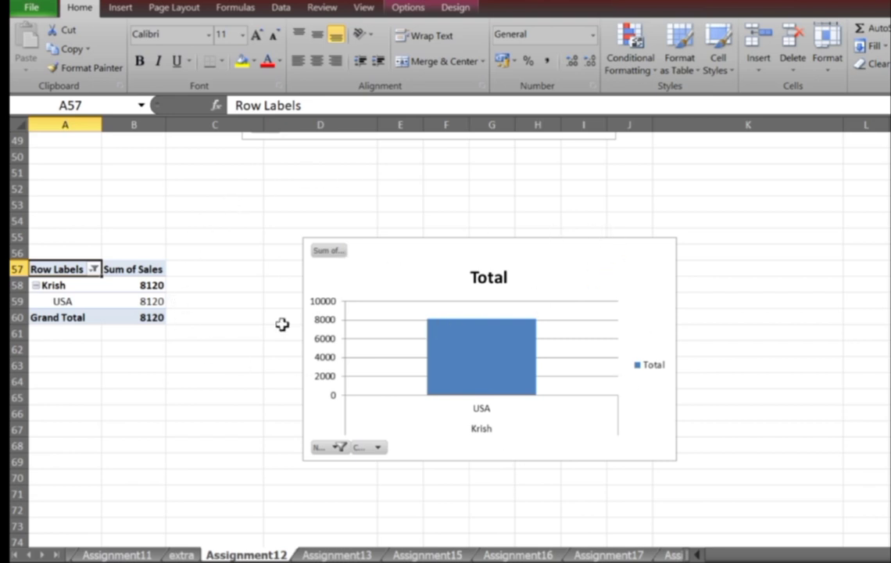
Step: Clear the filter from the Name field of the pivot table at A57
left_click(93, 271)
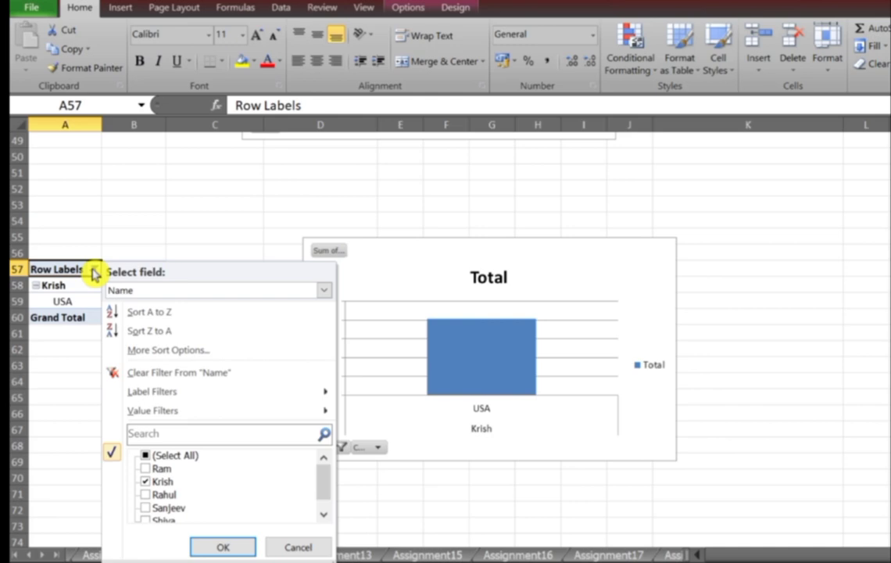
left_click(141, 373)
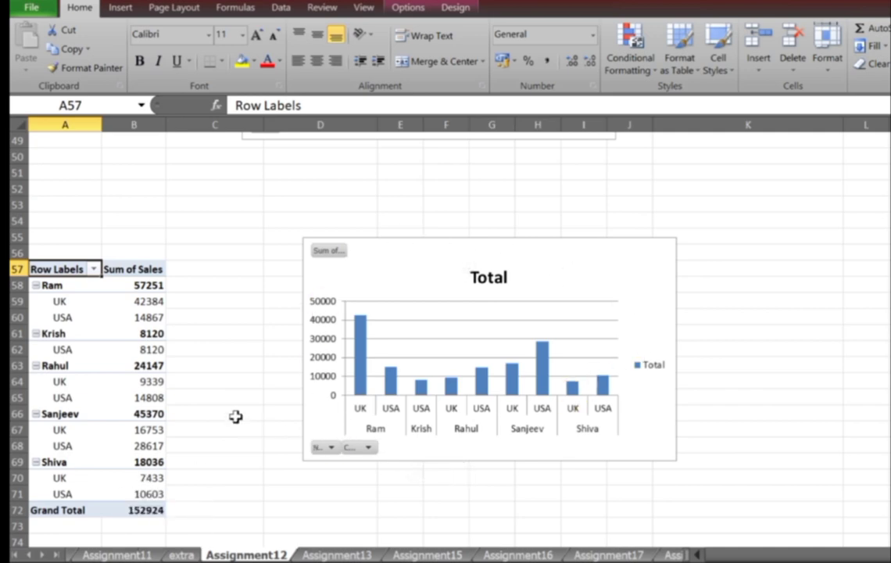
Step: Widen column B so the amounts in the source data's Sales column are readable
scroll(235, 417, "up", 10)
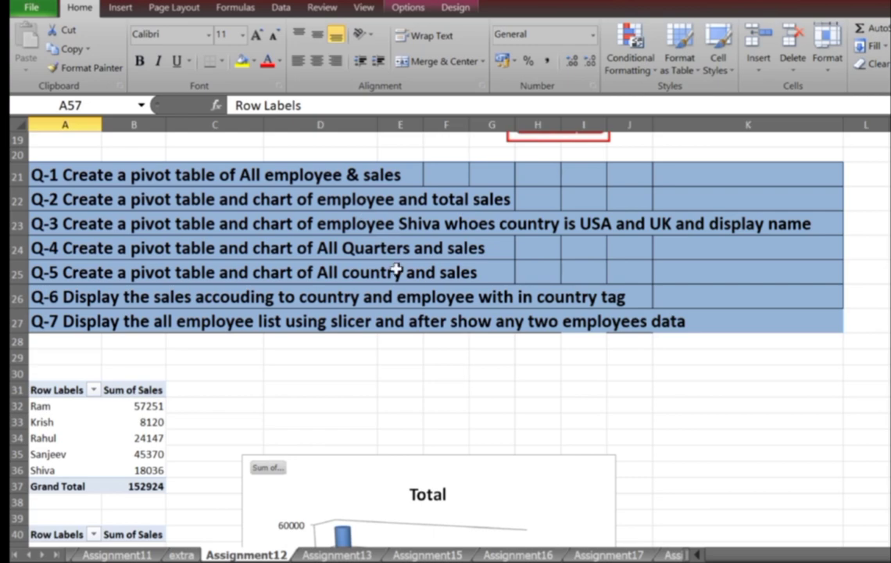
scroll(397, 270, "up", 5)
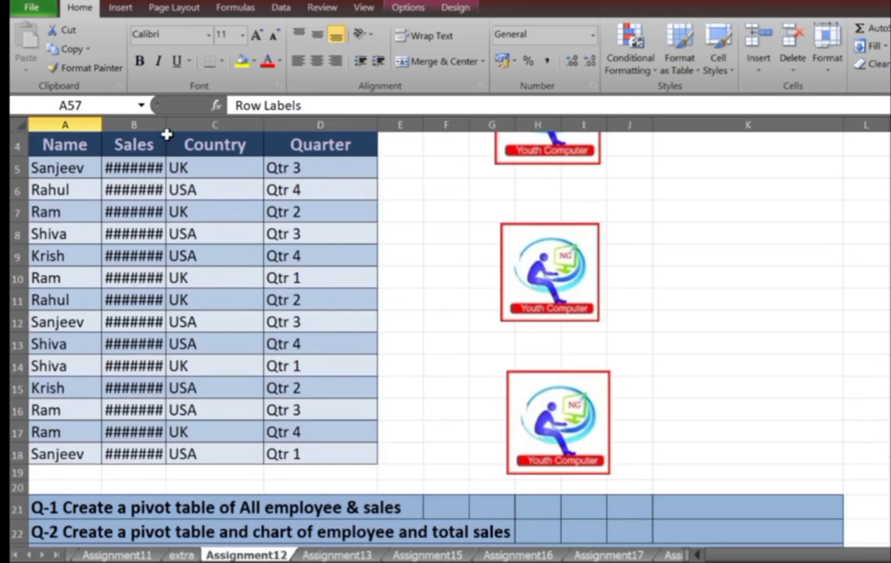
left_click(185, 134)
left_click_drag(169, 122, 204, 124)
left_click(301, 227)
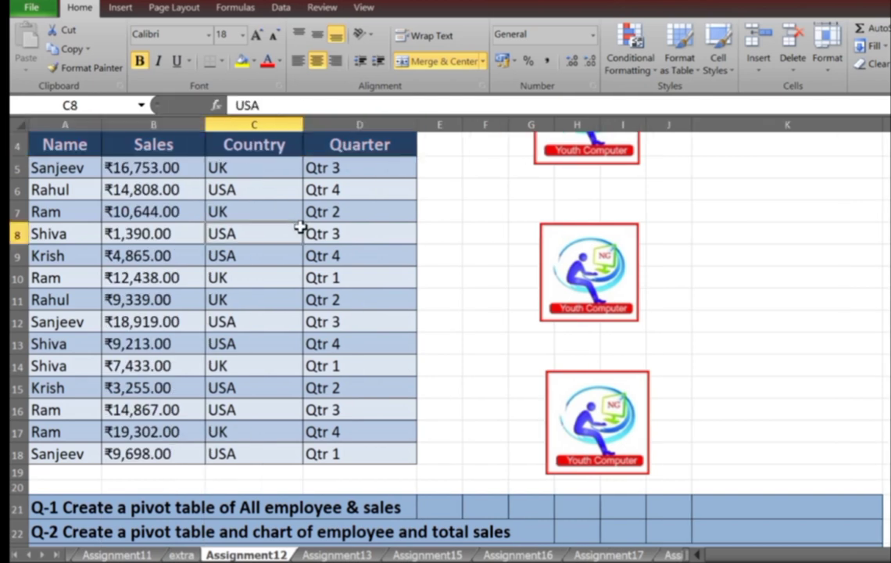
Step: Insert a PivotChart with its pivot table from the range A4:D18, placed on the existing worksheet at A124
left_click_drag(69, 144, 350, 446)
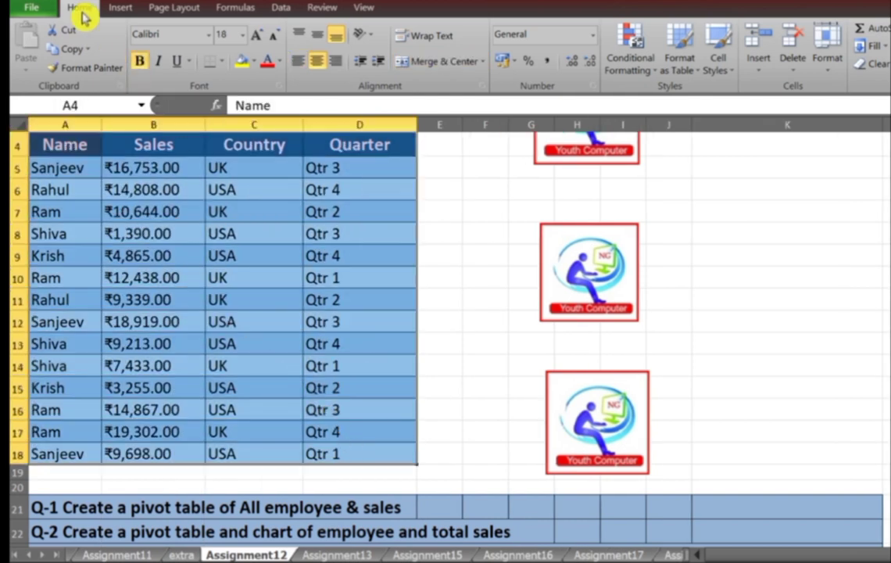
left_click(120, 7)
left_click(30, 67)
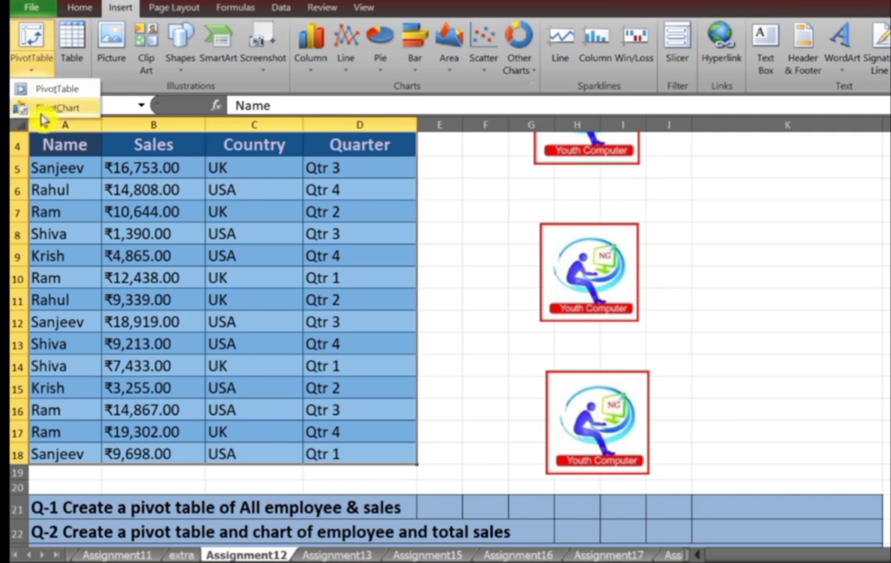
left_click(41, 116)
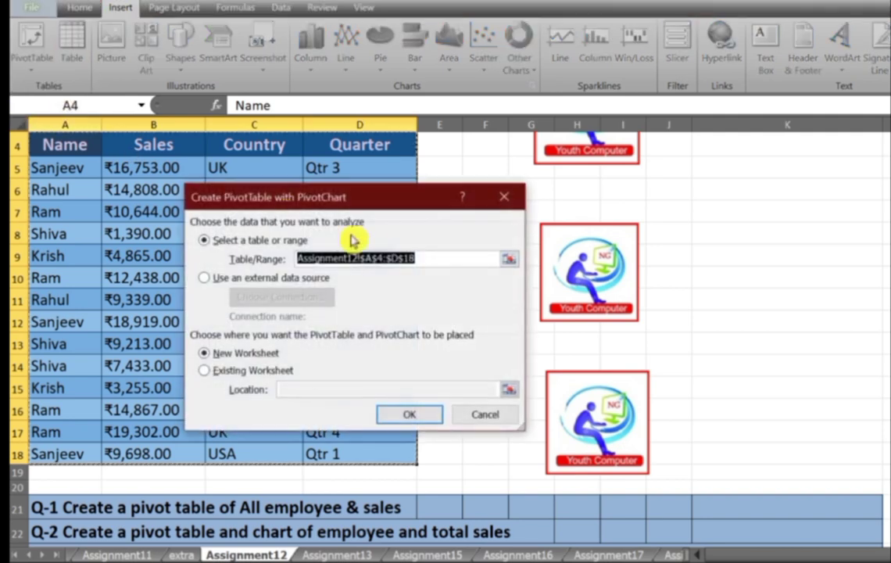
left_click(242, 372)
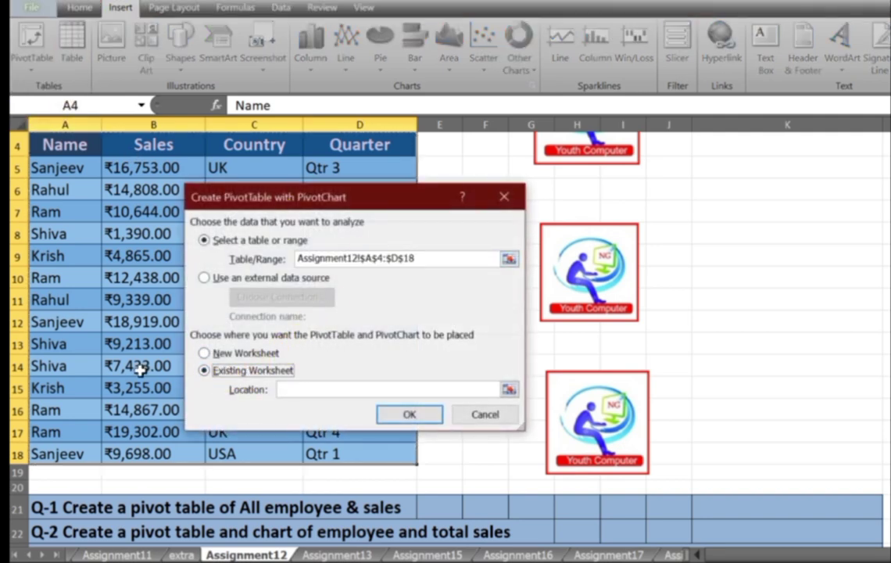
scroll(140, 369, "down", 5)
scroll(140, 371, "down", 16)
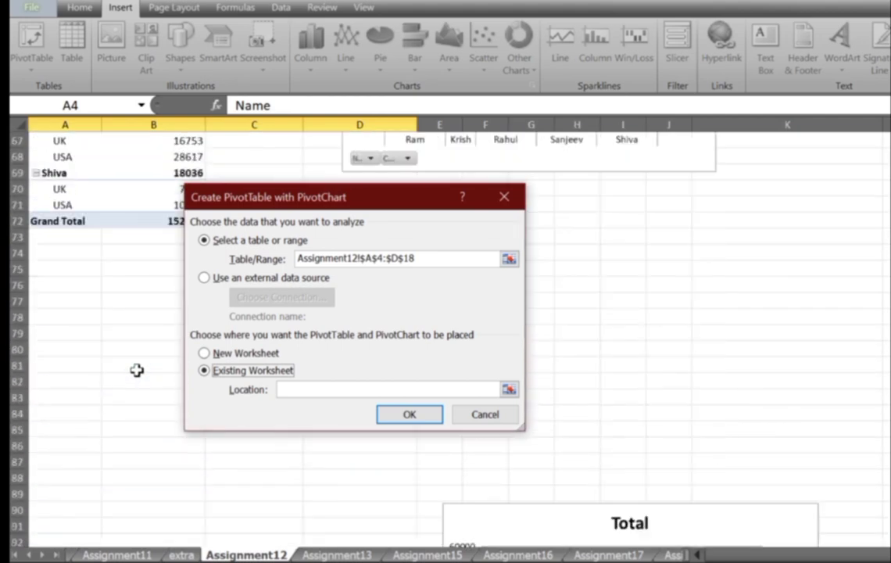
scroll(93, 319, "down", 17)
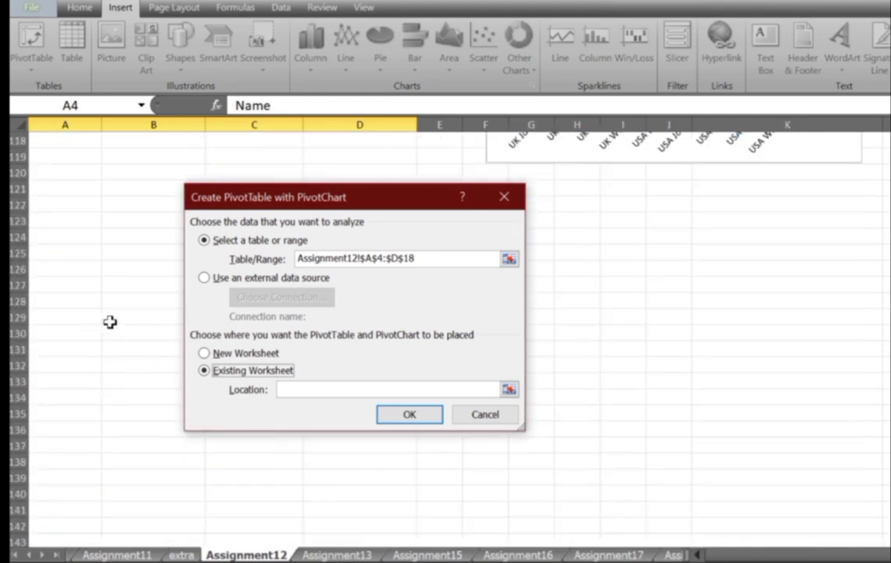
left_click(66, 238)
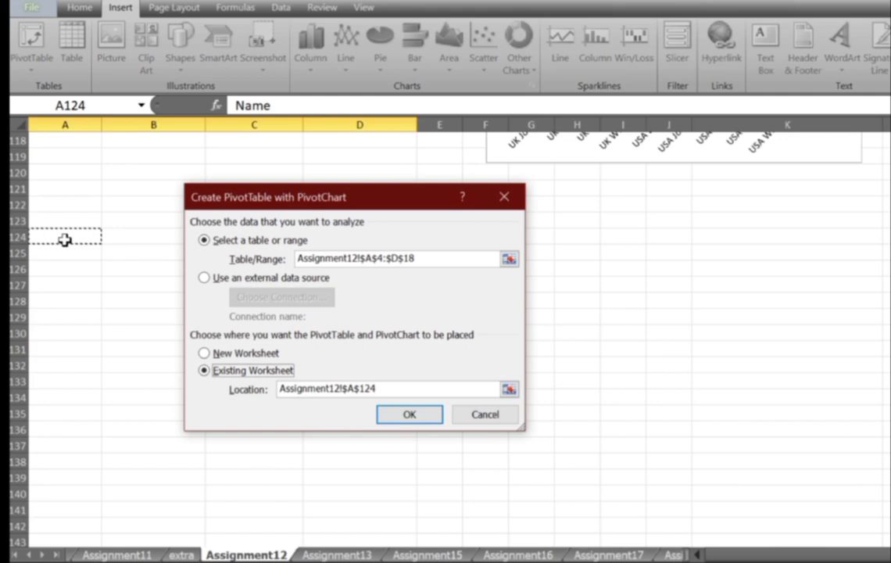
left_click(404, 418)
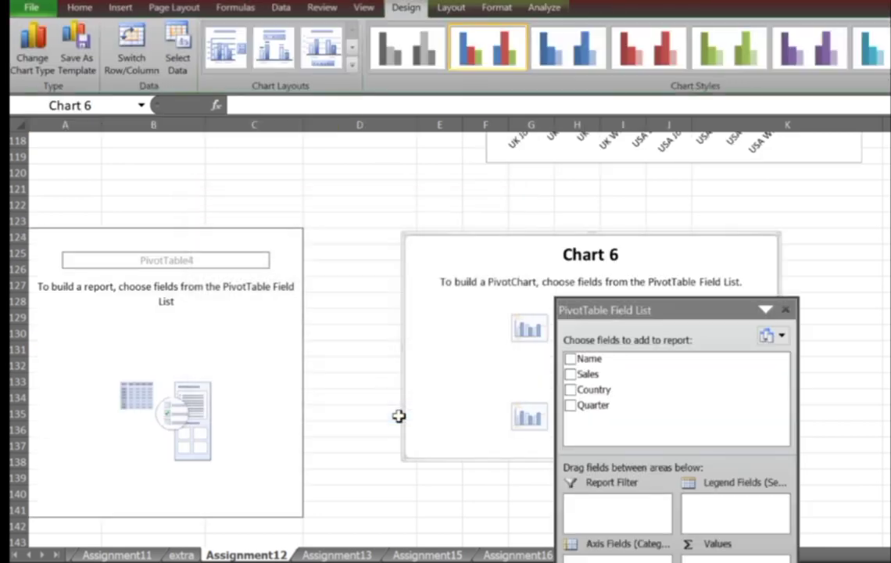
Step: Add the Quarter and Sales fields to the new pivot table and PivotChart at A124
left_click_drag(633, 307, 552, 295)
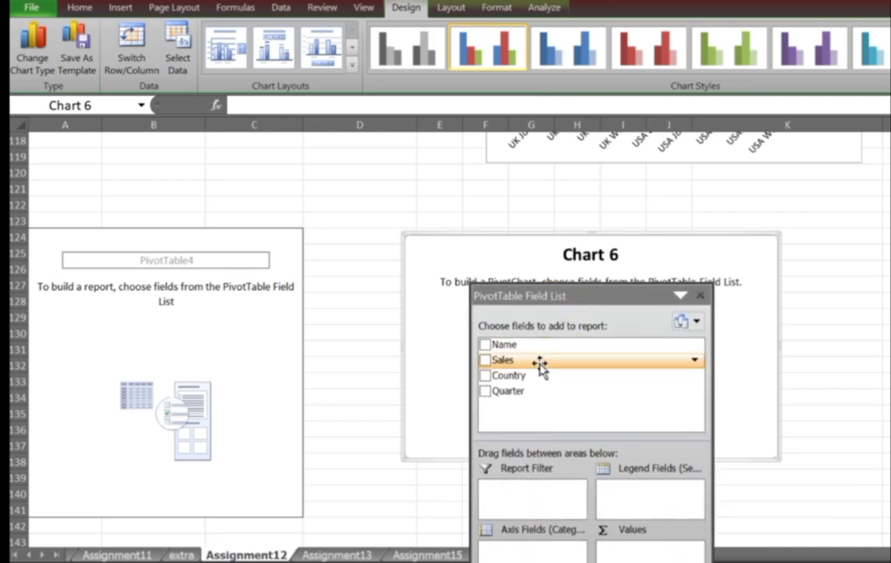
left_click(485, 398)
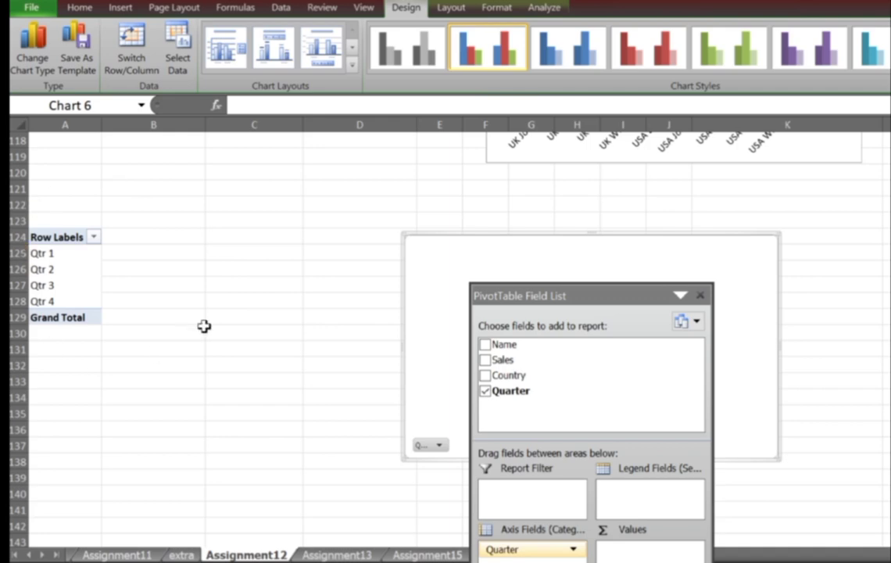
left_click(486, 366)
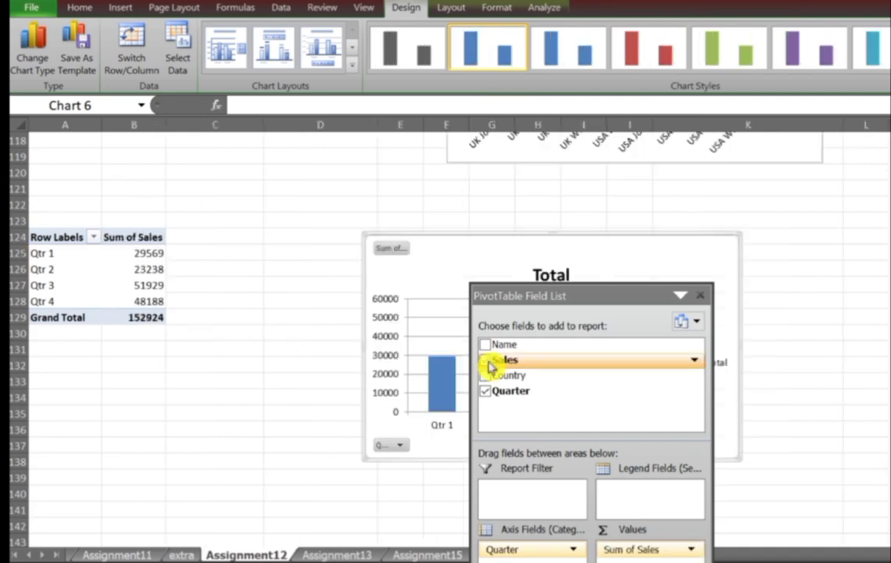
Step: Move the field list clear of the quarterly sales PivotChart and place the chart closer to its pivot table, starting near row 122
left_click_drag(519, 305, 794, 265)
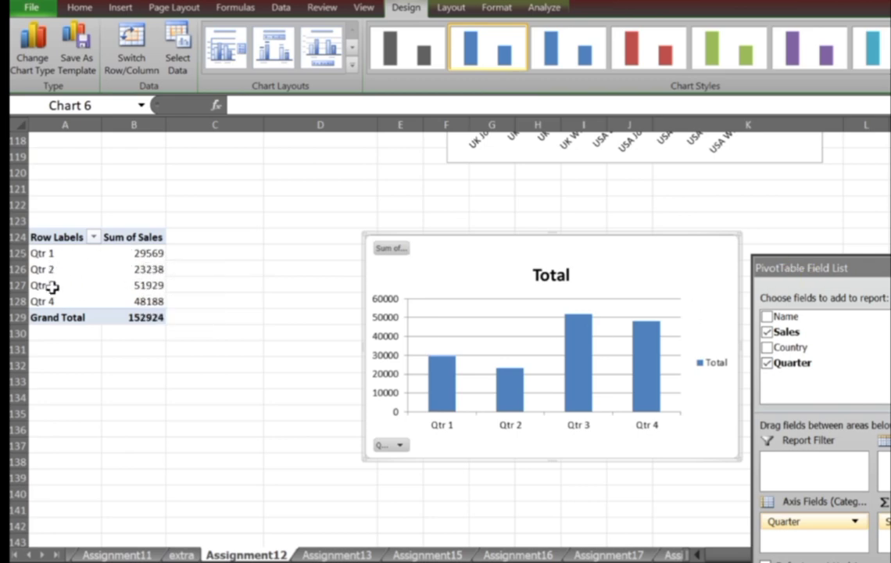
mouse_move(146, 288)
left_click_drag(469, 239, 367, 207)
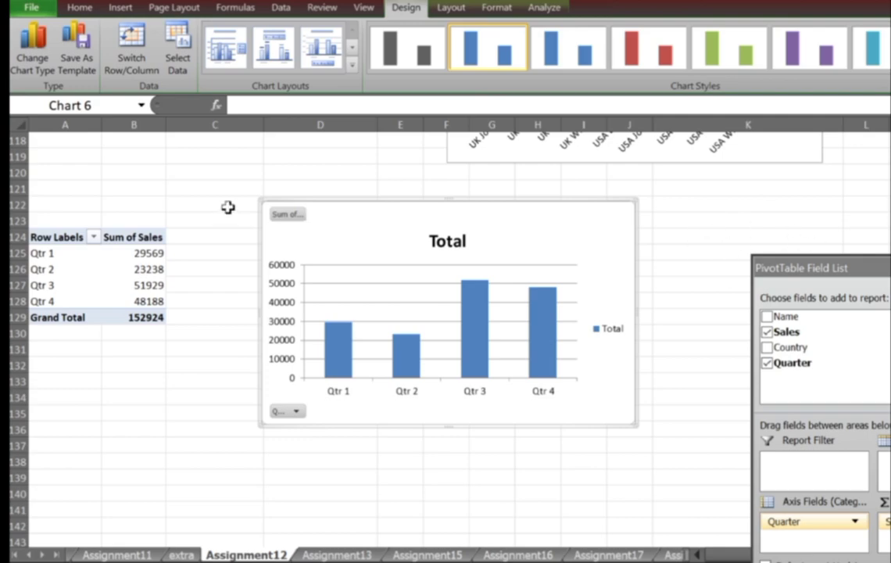
Step: Review the assignment questions and compare them with the pivot tables and charts already placed down the sheet
scroll(228, 207, "up", 15)
scroll(228, 208, "up", 16)
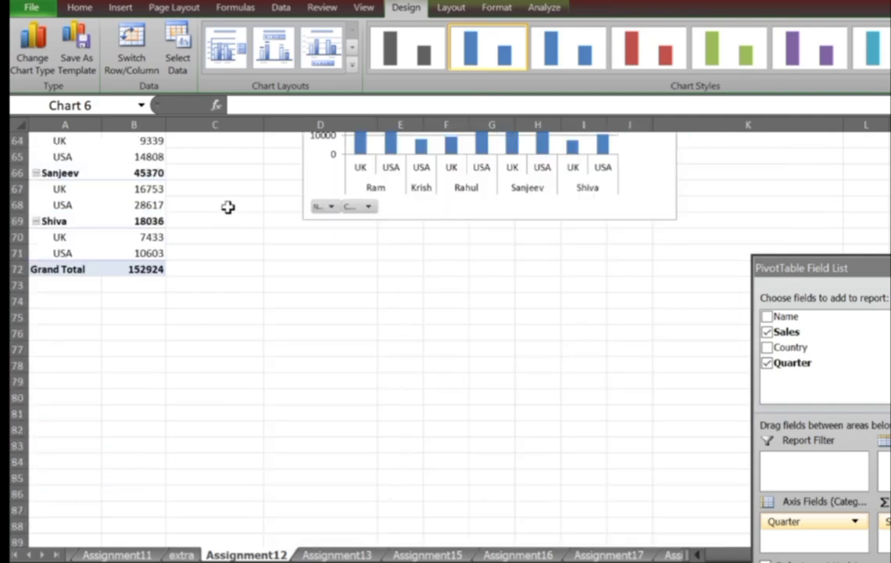
scroll(227, 207, "up", 1)
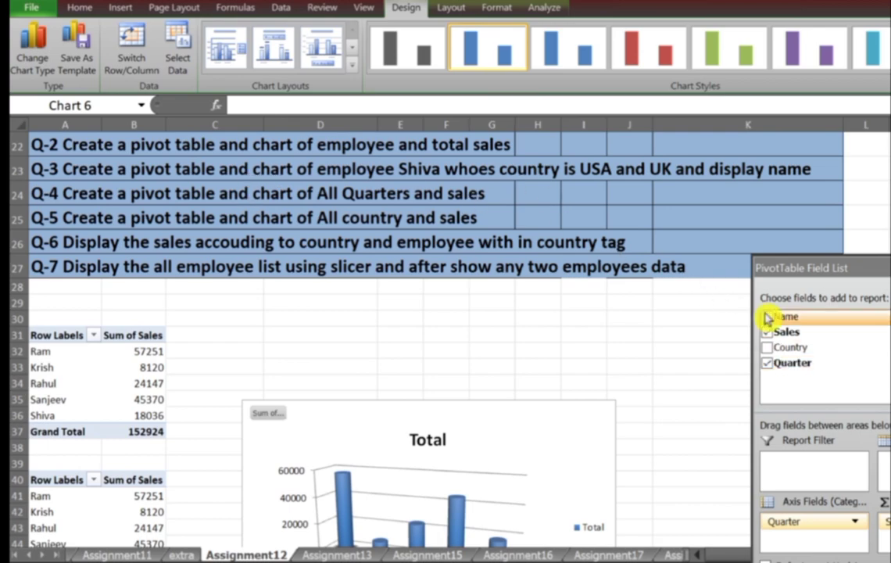
scroll(410, 296, "down", 9)
scroll(410, 297, "down", 20)
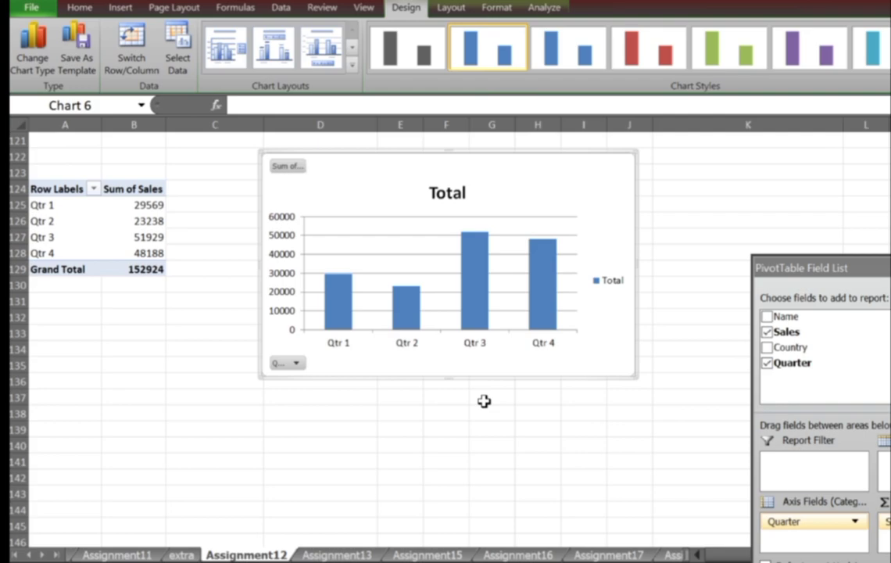
scroll(156, 219, "up", 17)
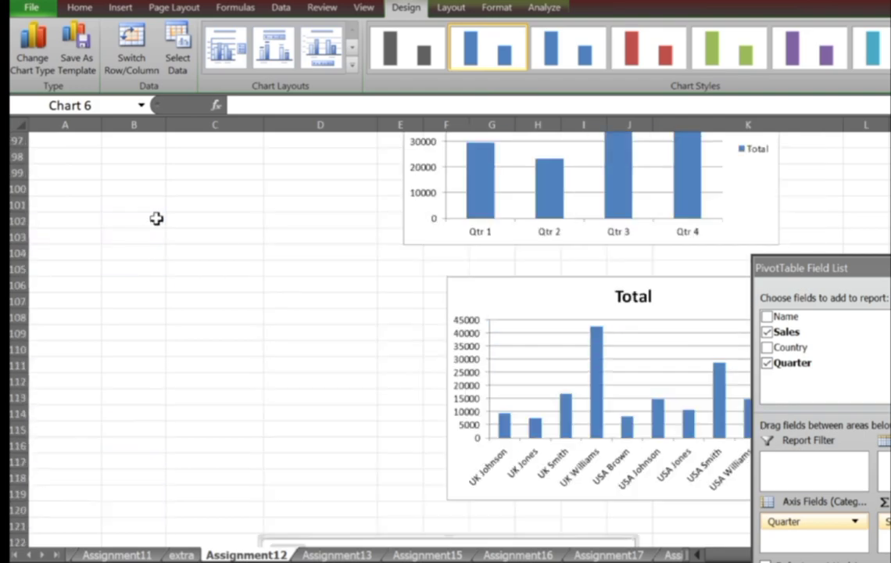
scroll(157, 219, "up", 15)
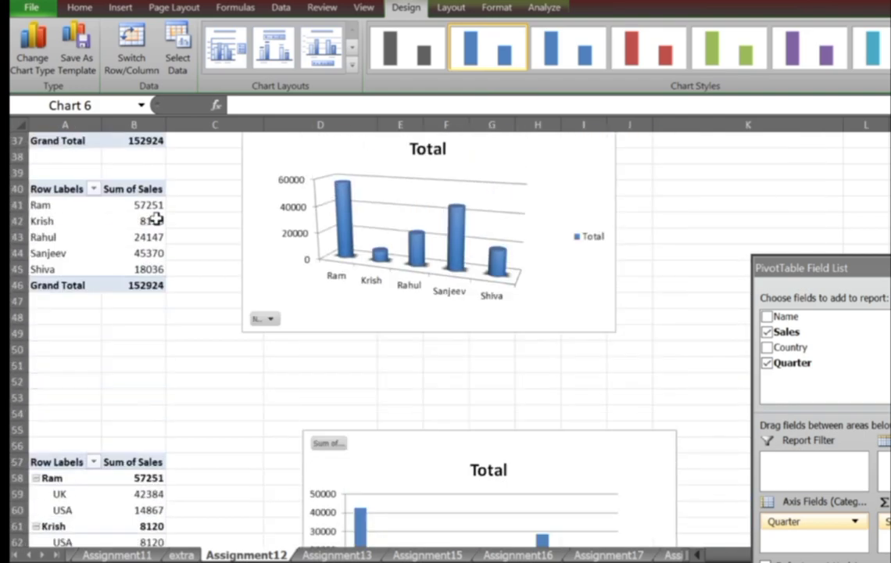
scroll(156, 219, "up", 2)
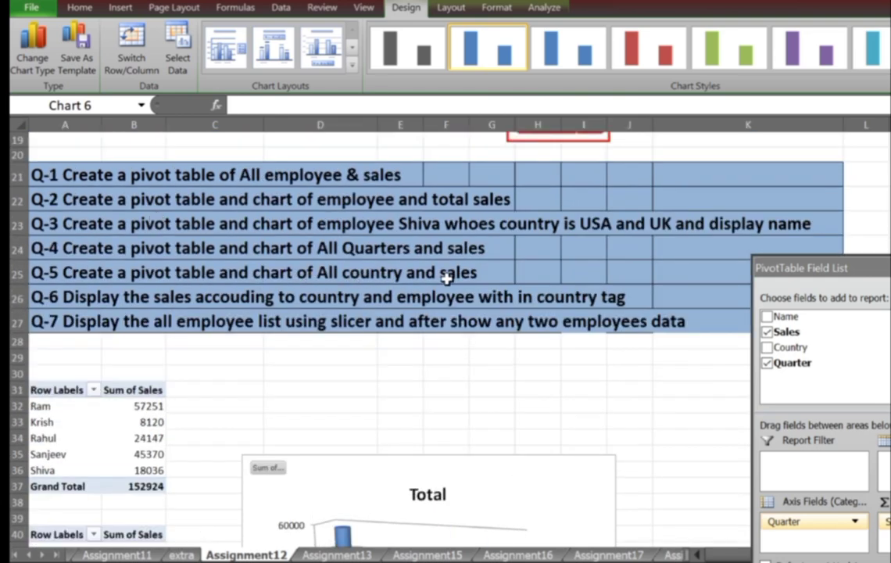
scroll(446, 278, "down", 20)
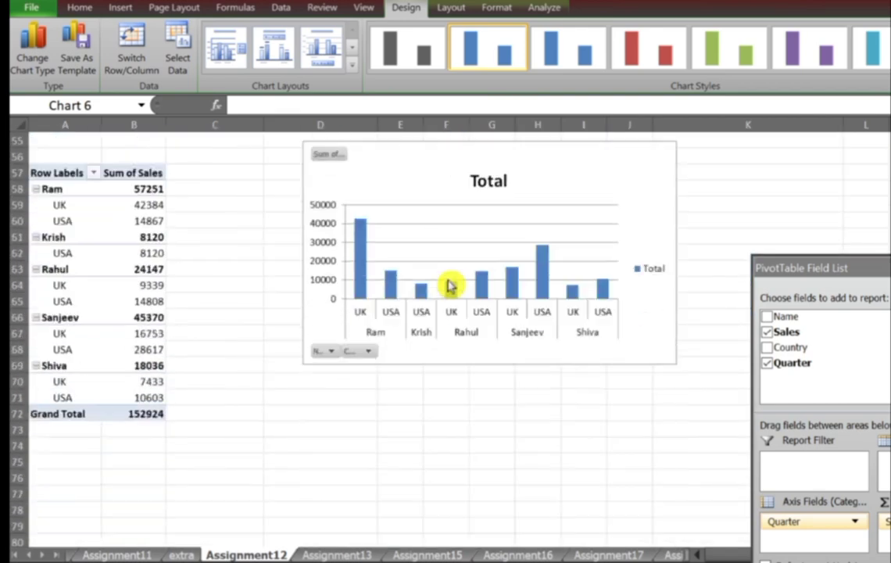
scroll(448, 280, "down", 12)
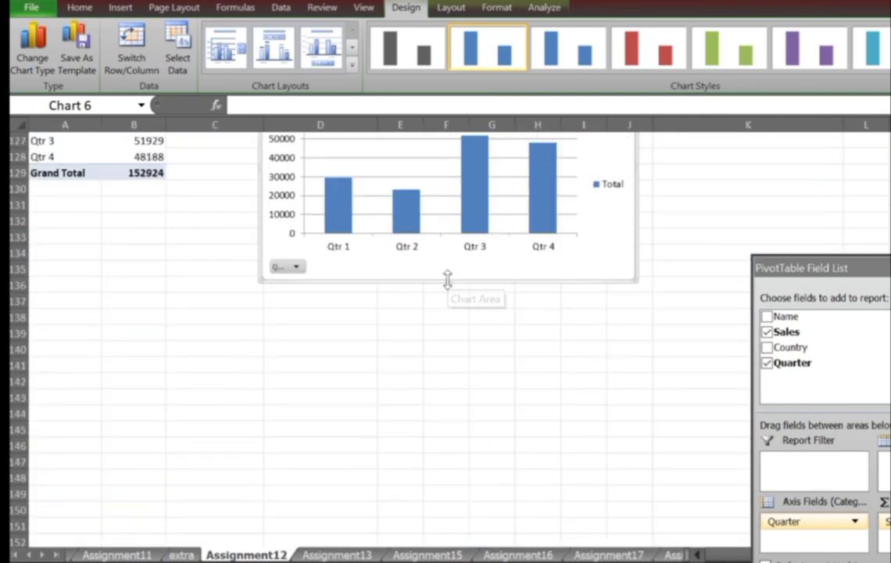
scroll(450, 278, "up", 11)
scroll(449, 275, "up", 16)
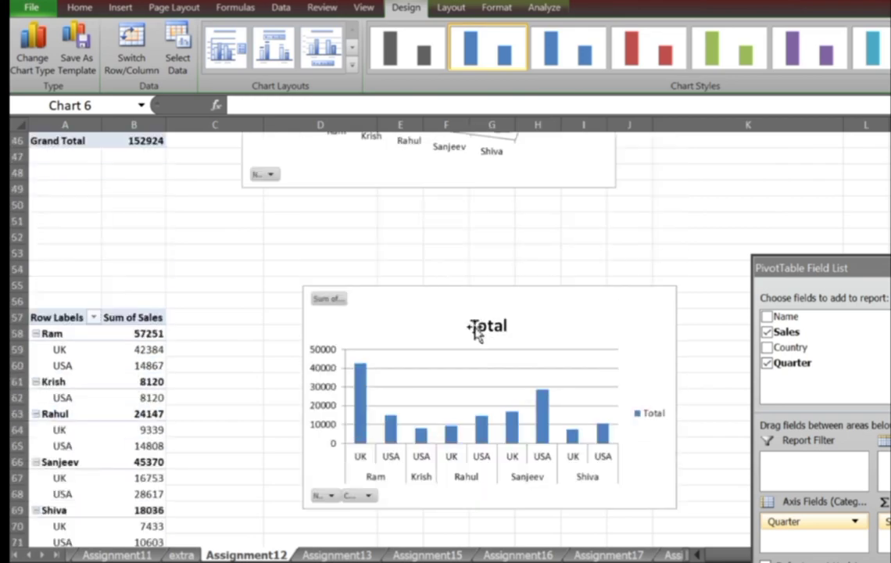
Step: Deselect the PivotChart and widen column B again so the source data's sales amounts are readable
left_click(600, 525)
scroll(601, 469, "up", 10)
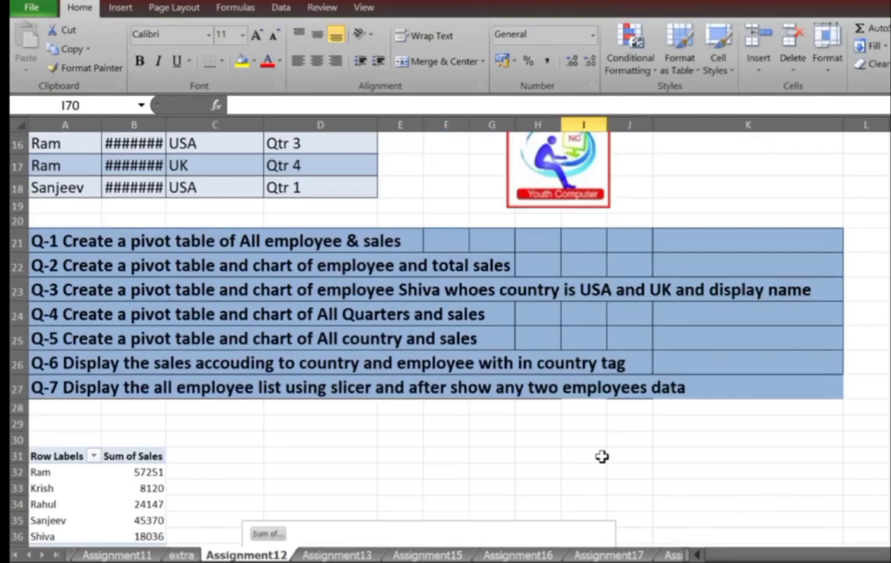
scroll(602, 457, "up", 5)
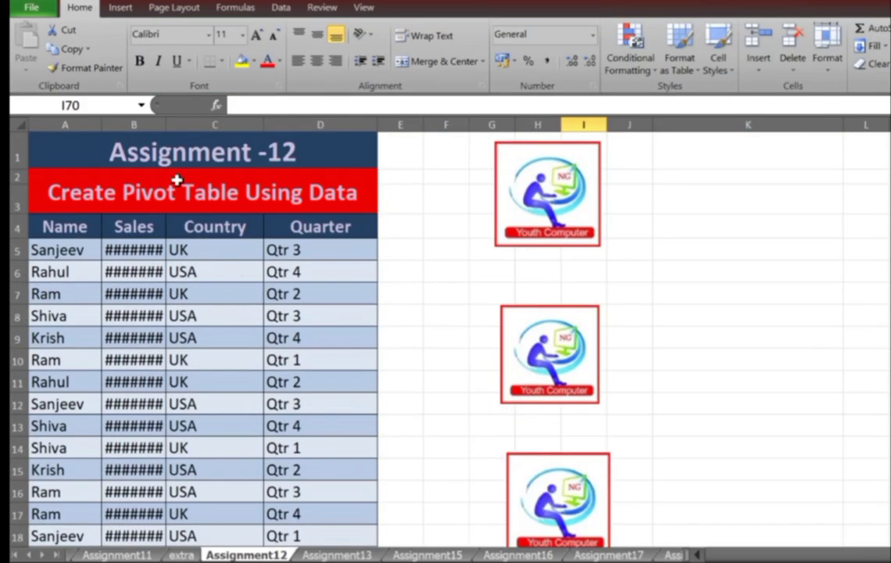
left_click_drag(169, 123, 208, 123)
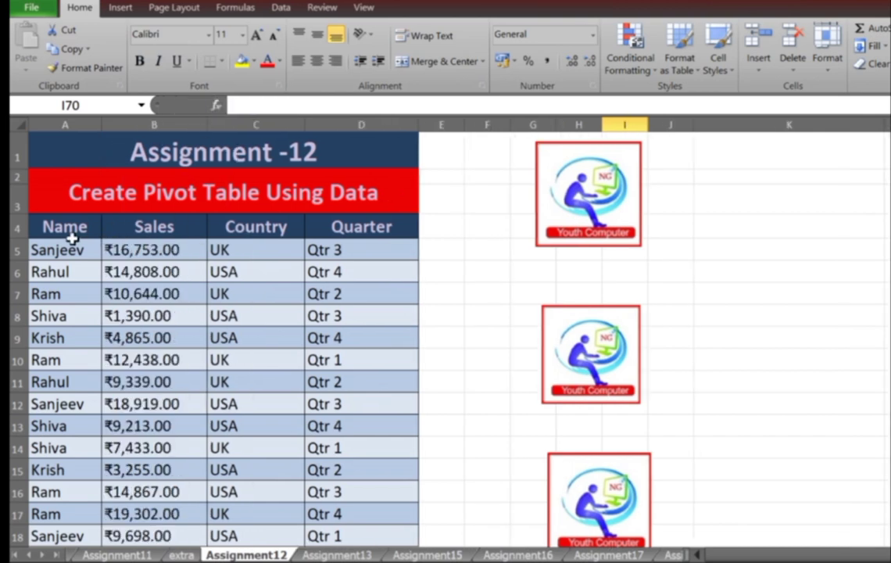
left_click_drag(70, 228, 378, 458)
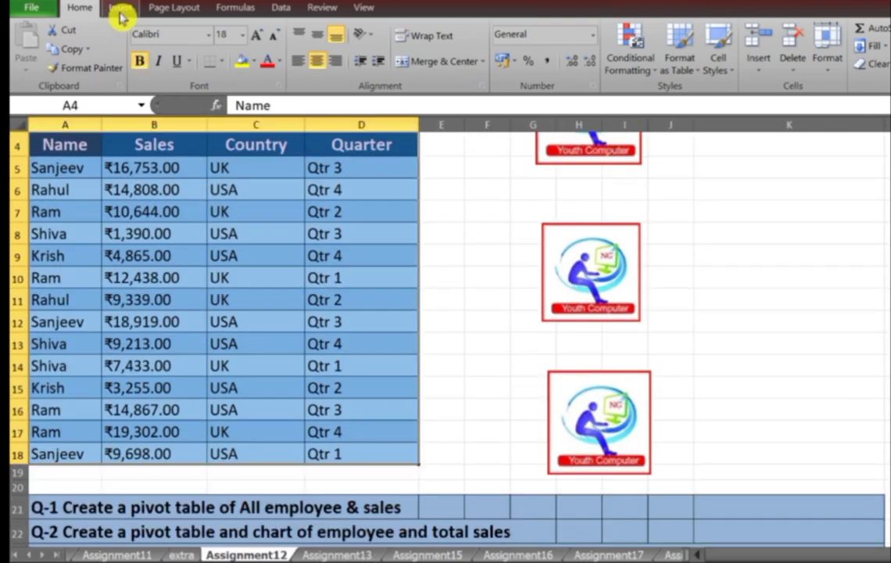
left_click(121, 9)
left_click(31, 63)
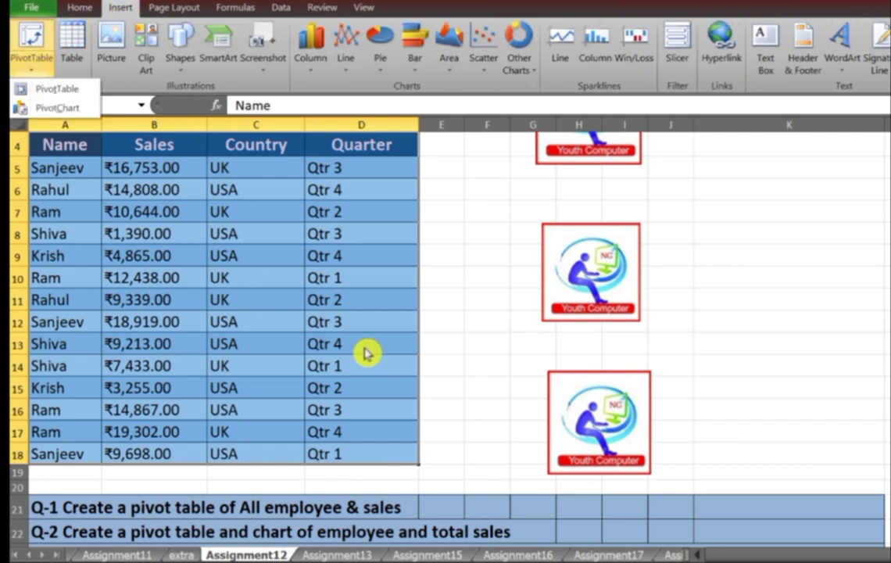
left_click(481, 410)
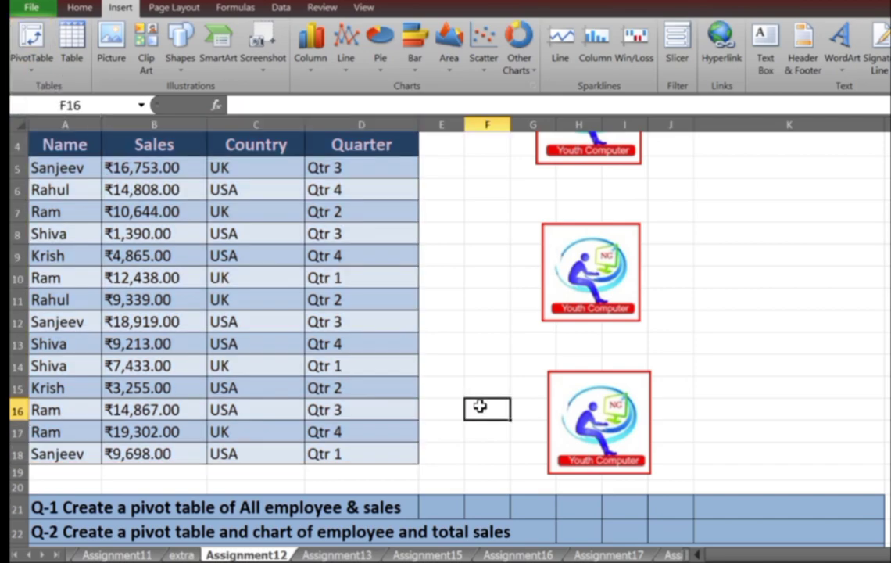
scroll(480, 406, "down", 2)
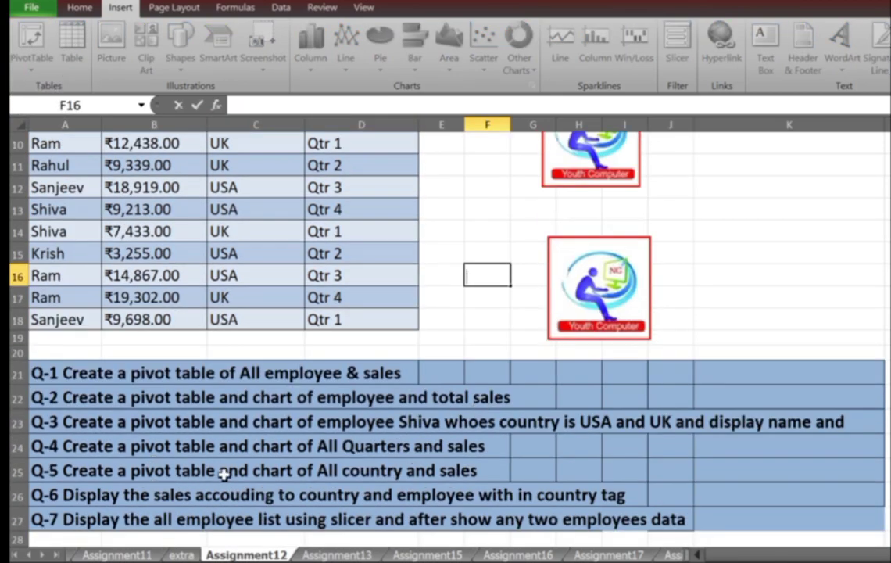
scroll(291, 472, "up", 3)
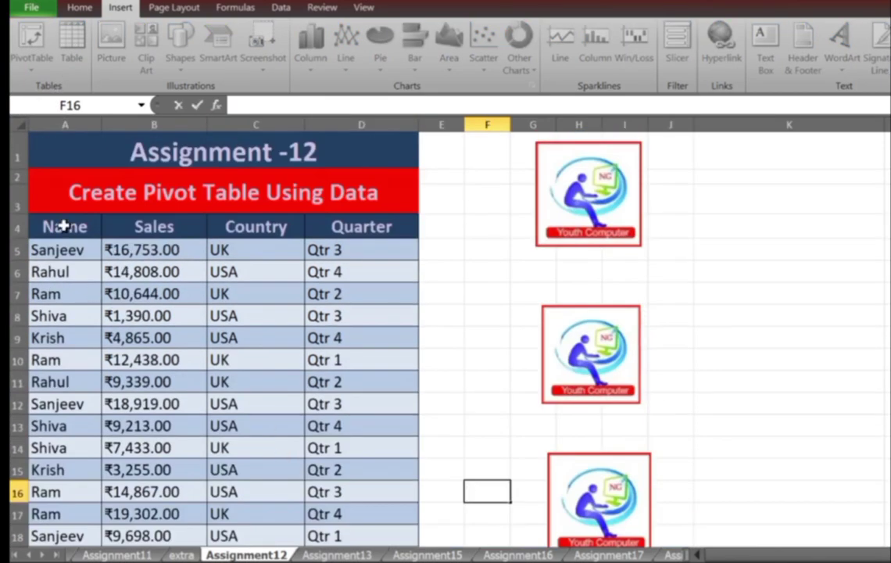
Step: Create a PivotTable with PivotChart from the sales data in A4:D18, placed on the existing worksheet at A141
left_click_drag(65, 226, 358, 488)
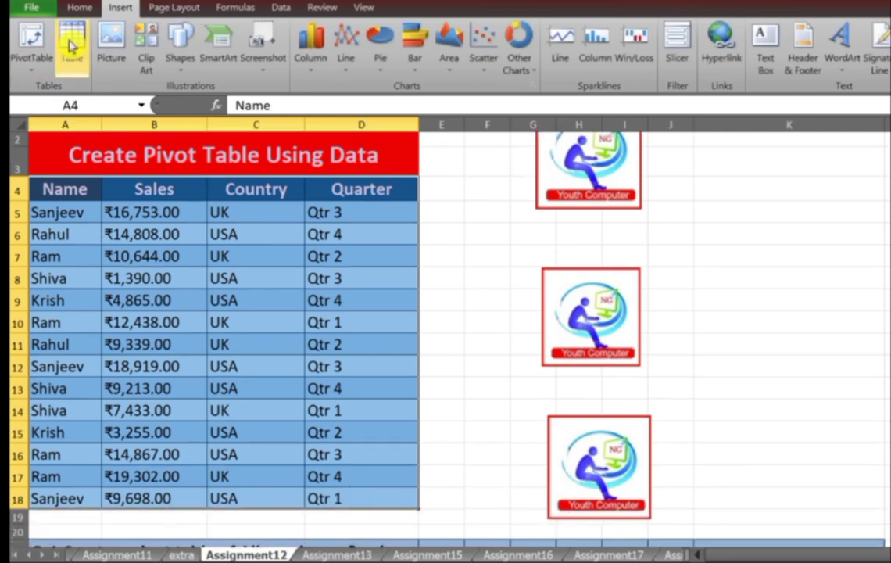
left_click(29, 66)
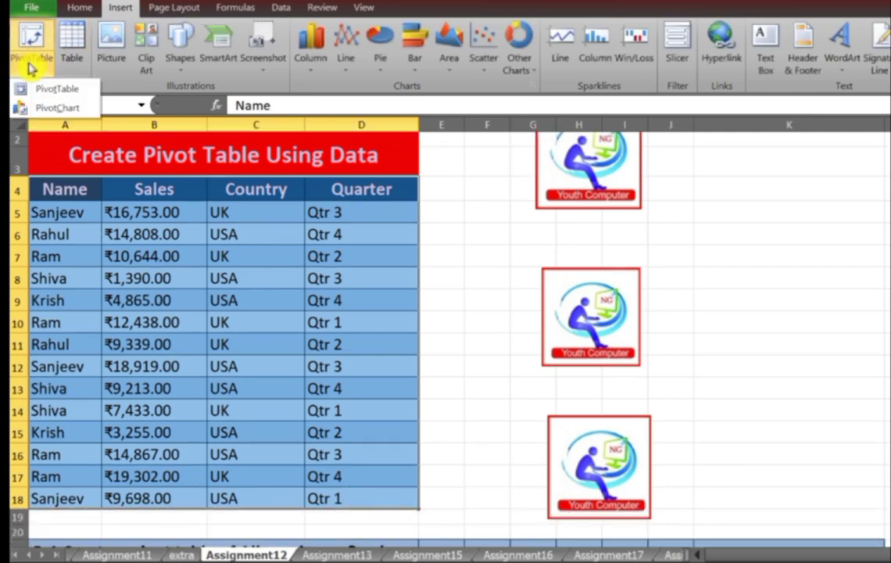
left_click(45, 113)
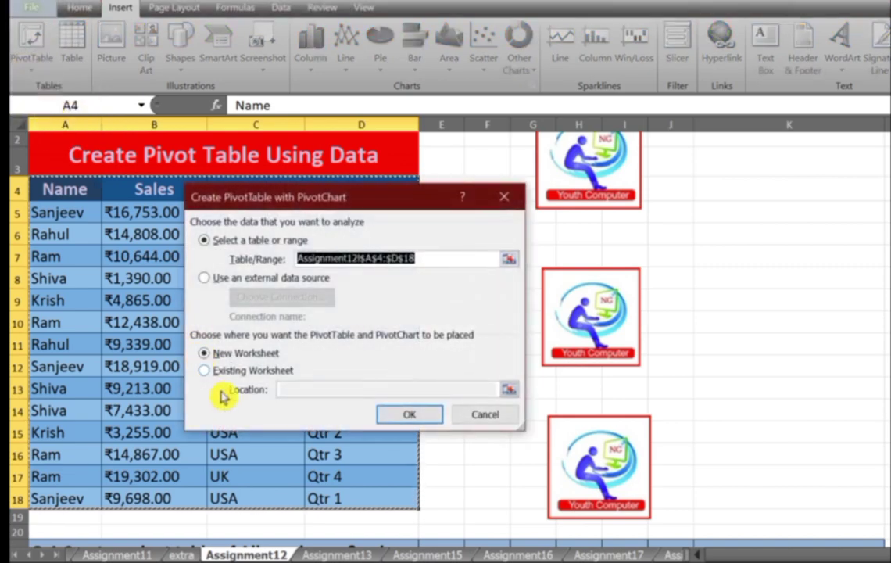
left_click(232, 371)
left_click(299, 389)
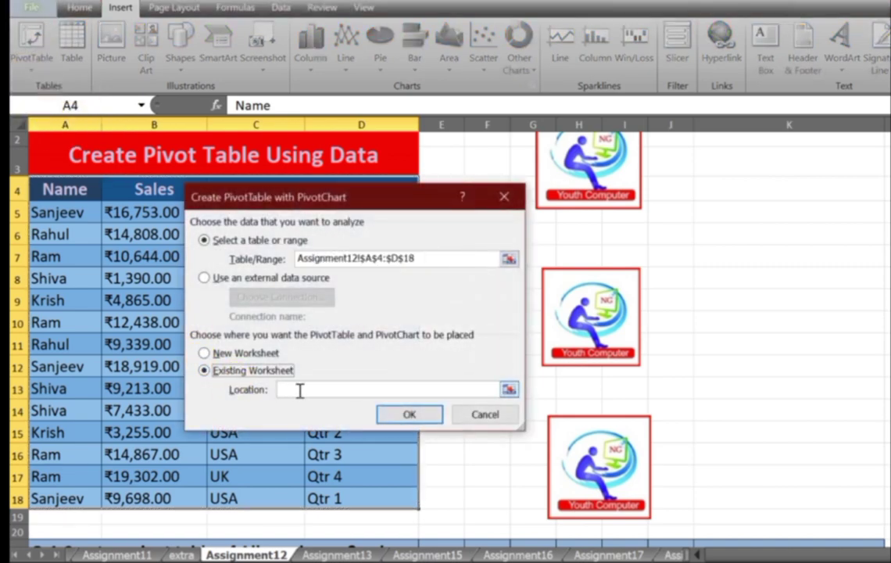
scroll(162, 322, "down", 11)
scroll(162, 322, "down", 20)
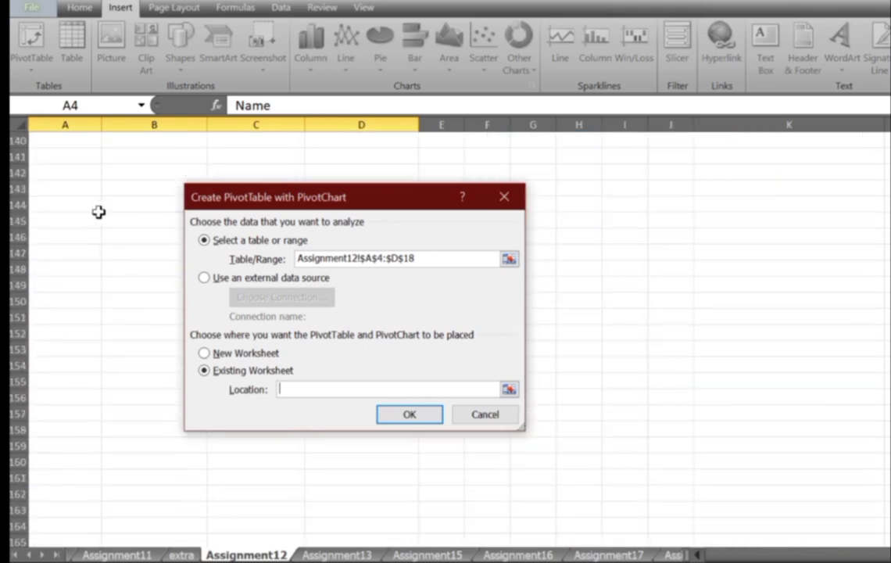
left_click(60, 153)
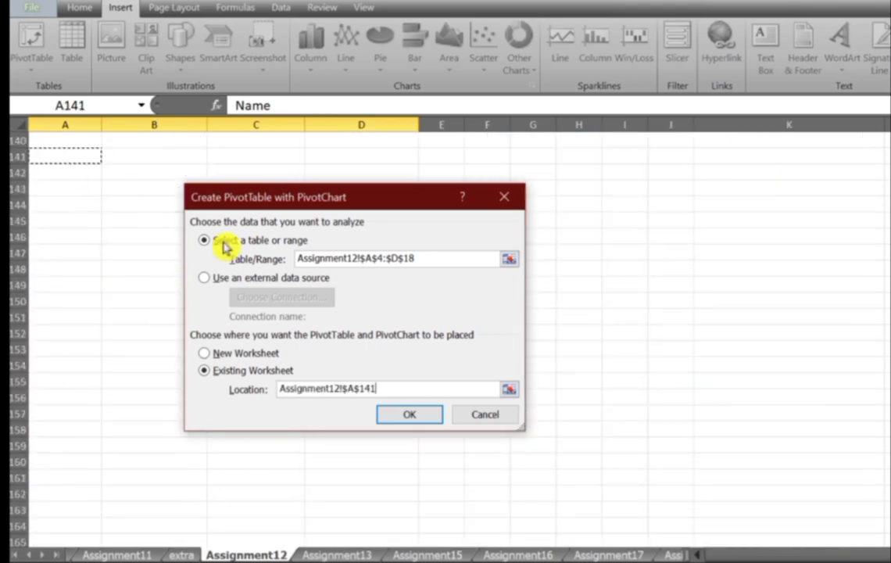
left_click(390, 414)
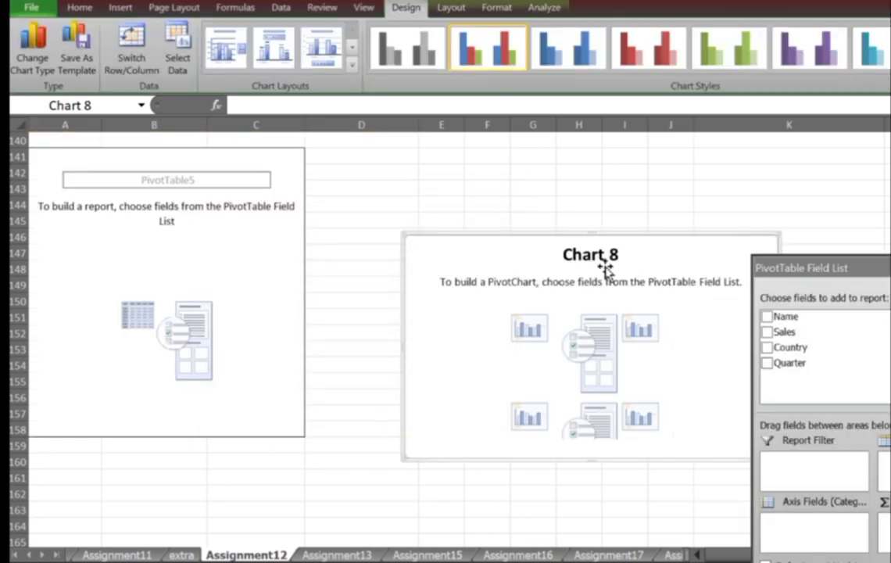
Step: Add the Country and Sales fields to the new pivot table and PivotChart at A141
left_click_drag(785, 273, 714, 322)
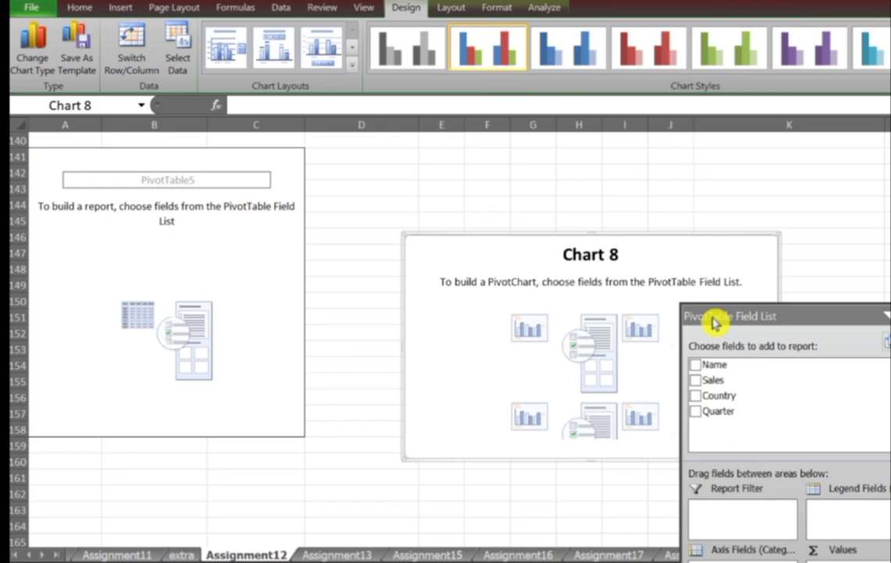
left_click(696, 397)
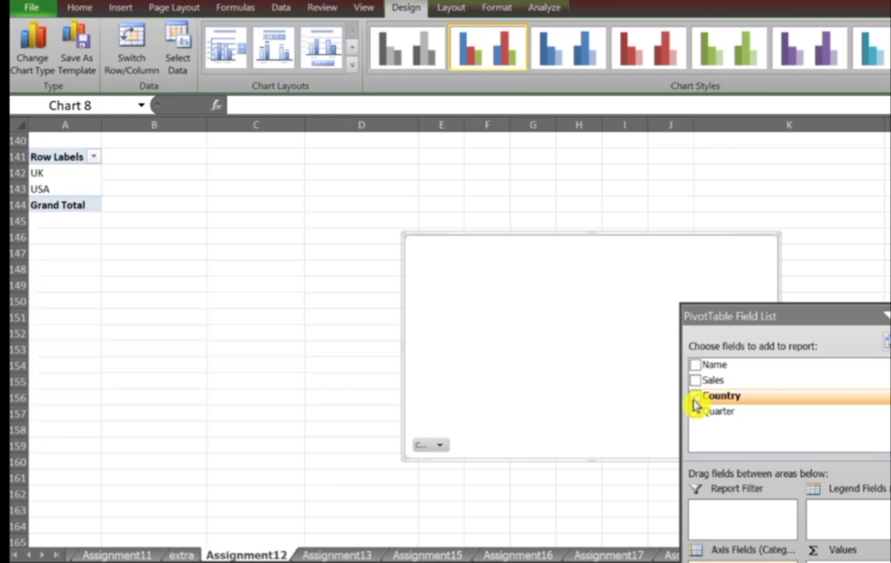
left_click(696, 385)
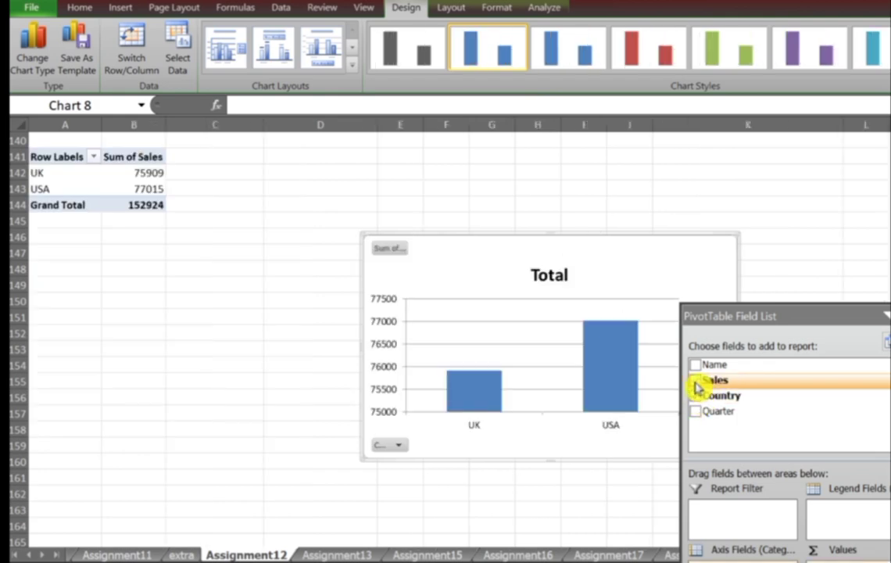
Step: Place the country sales PivotChart beside its pivot table, starting near row 138, and move the field list clear of the chart
scroll(473, 322, "up", 1)
left_click_drag(428, 287, 291, 154)
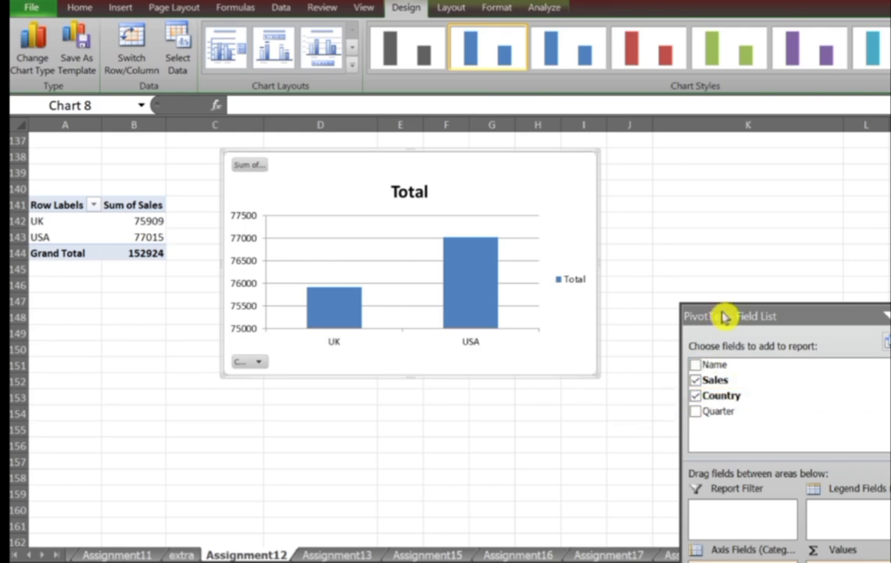
left_click_drag(723, 316, 663, 215)
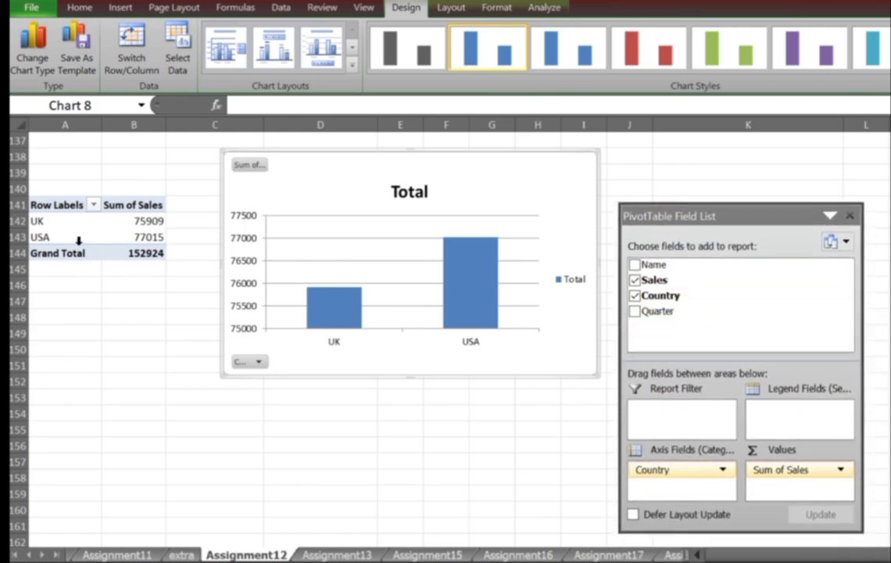
Step: Try the Quarter field in place of Country in the pivot table, and switch back to Country
left_click(635, 296)
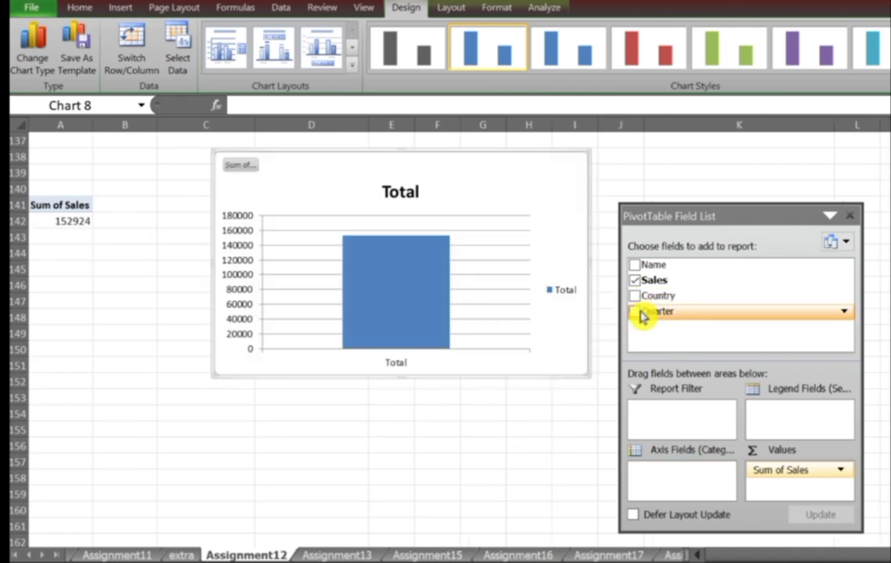
left_click(636, 312)
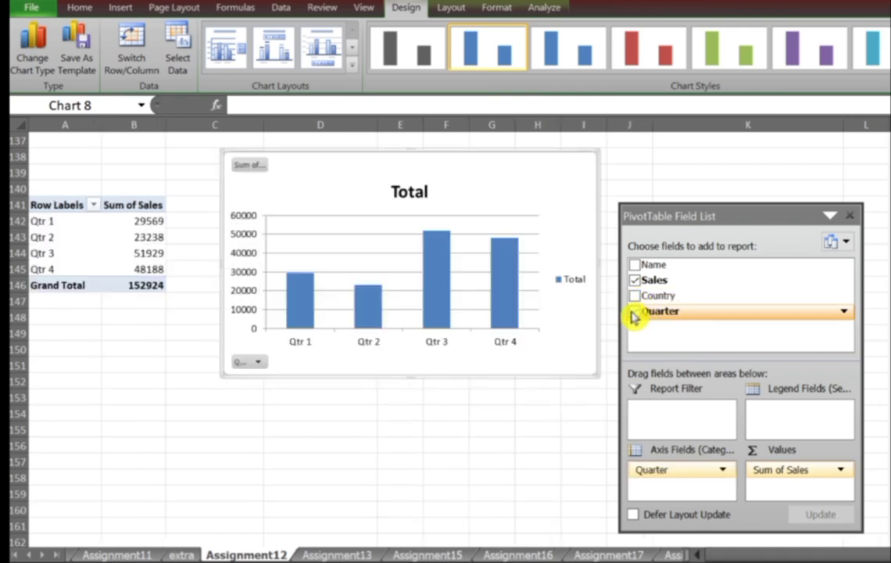
left_click(635, 312)
left_click(636, 299)
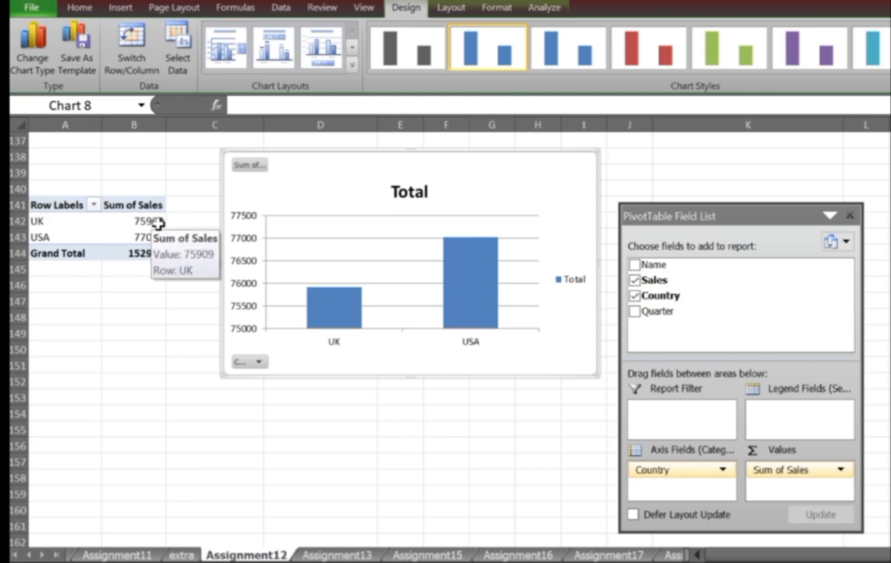
Step: Deselect the country sales chart, widen column B so the source sales amounts are readable, and check the assignment questions
left_click(421, 430)
scroll(419, 432, "up", 19)
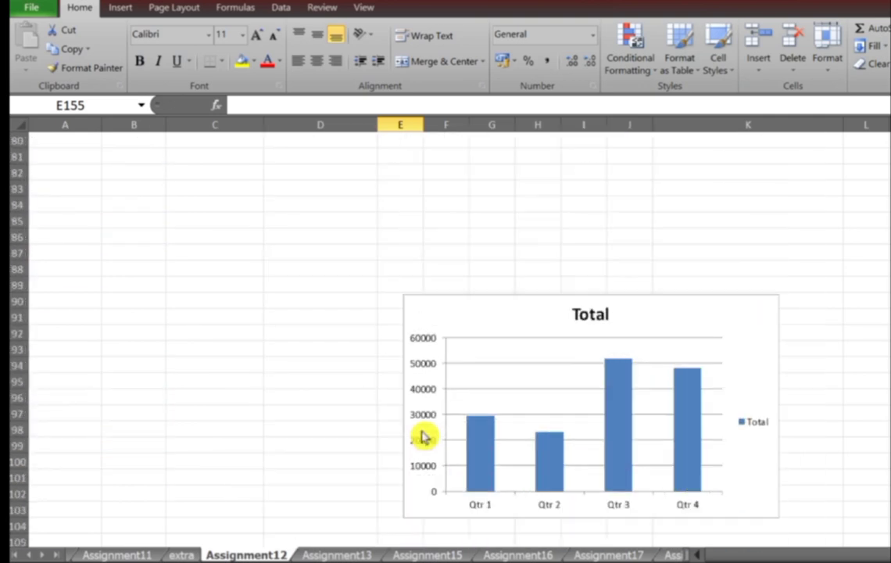
scroll(420, 431, "up", 20)
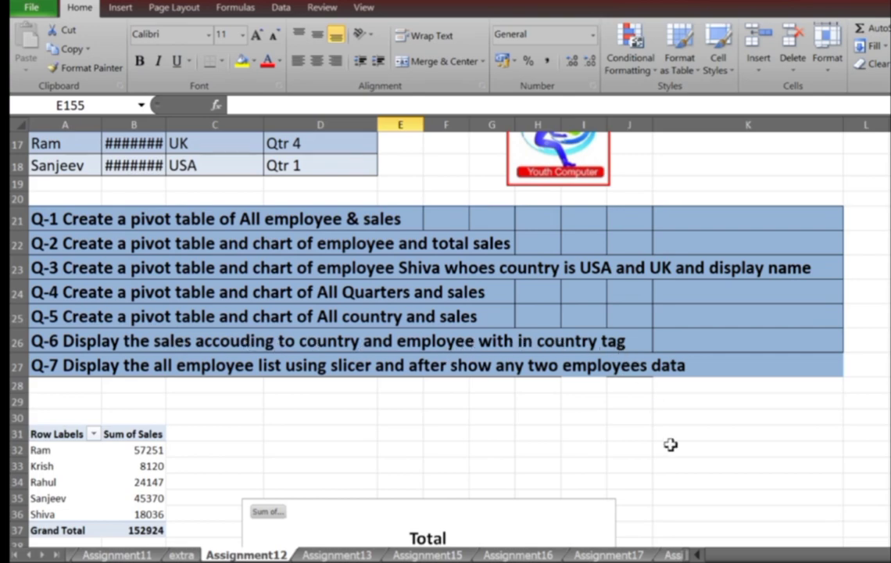
scroll(671, 445, "up", 1)
scroll(671, 444, "up", 3)
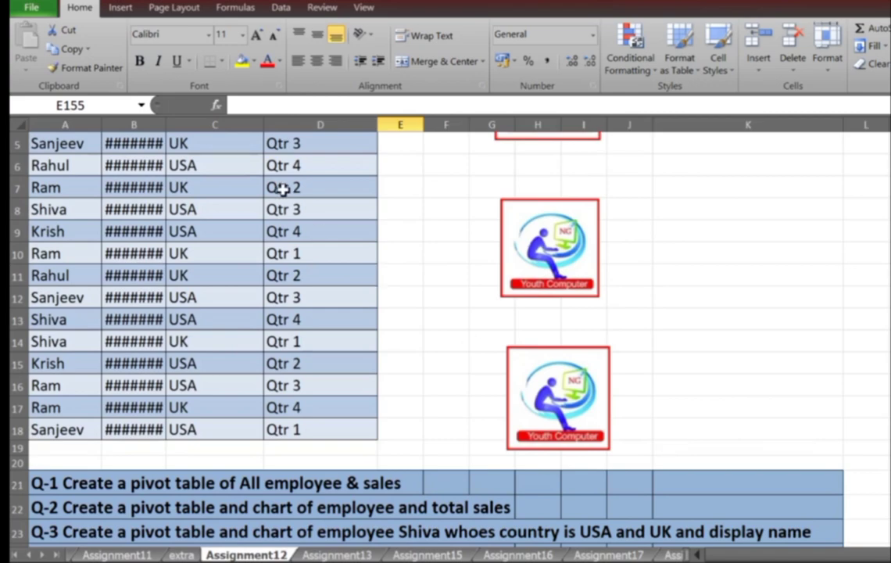
left_click_drag(165, 120, 198, 121)
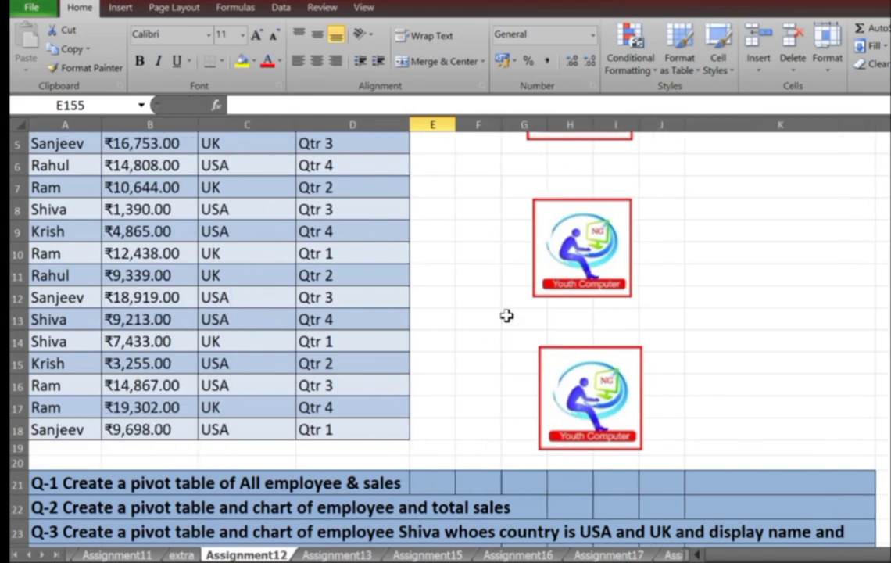
scroll(508, 314, "down", 3)
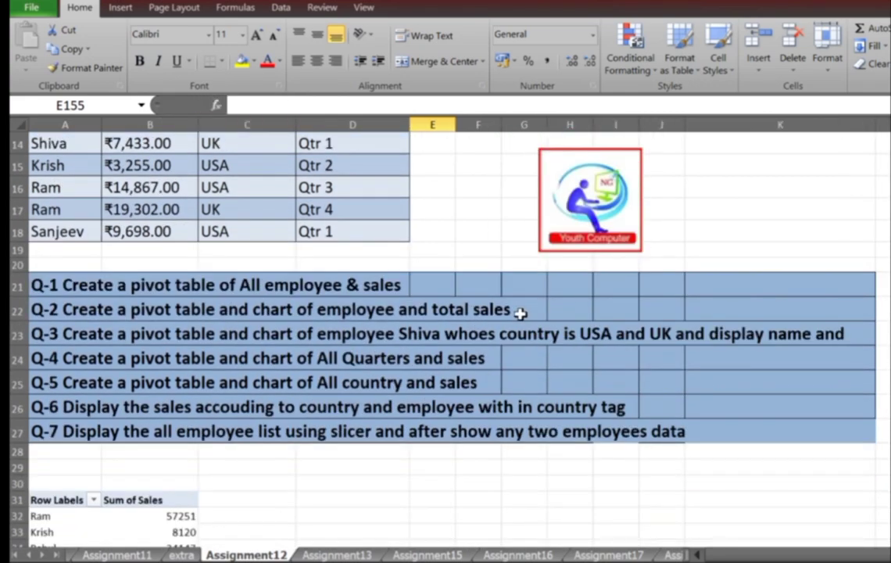
scroll(520, 313, "up", 5)
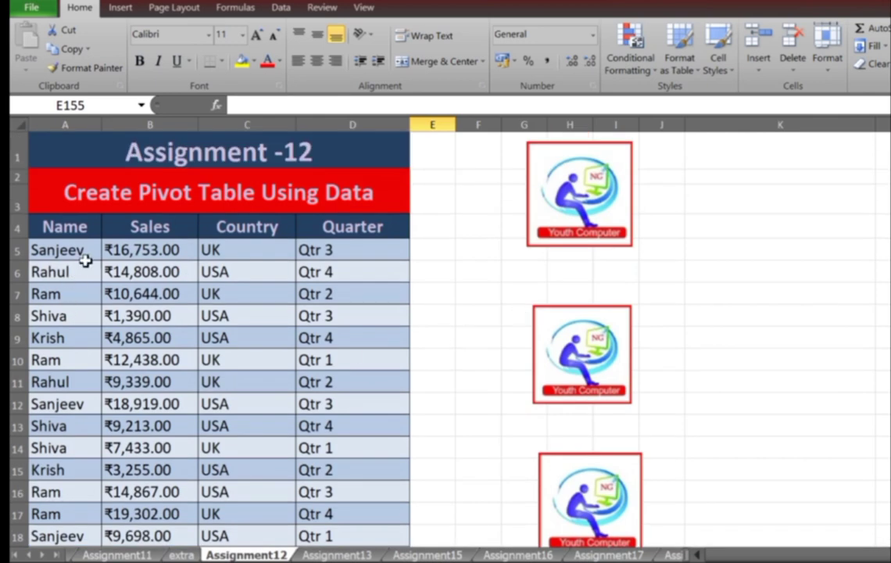
Step: Create a PivotTable without a chart from the sales data in A4:D18, placed on the existing worksheet at A75
left_click_drag(76, 232, 348, 453)
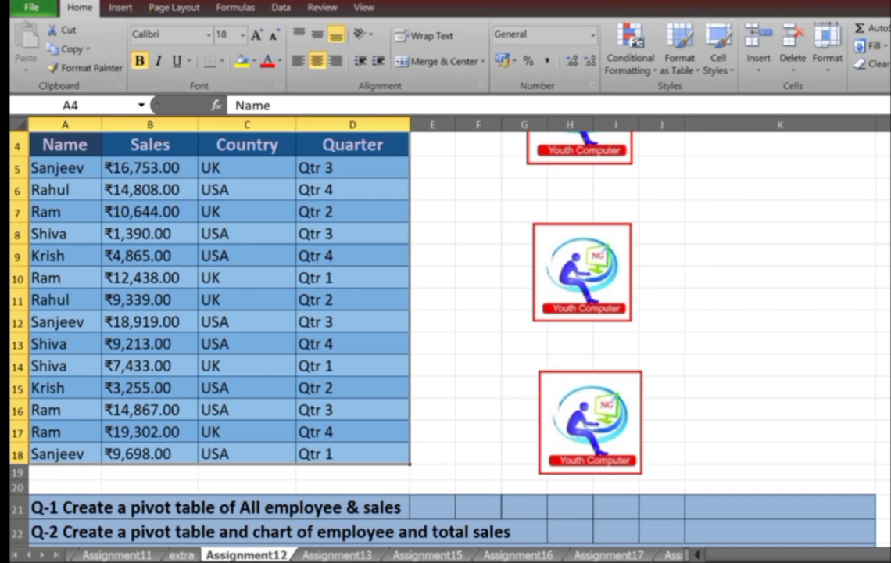
scroll(284, 254, "down", 2)
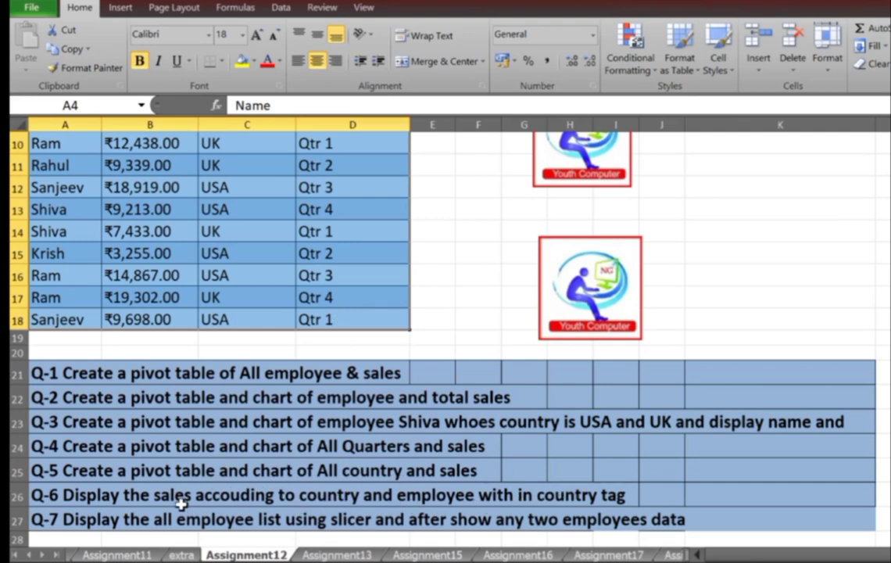
scroll(178, 495, "up", 3)
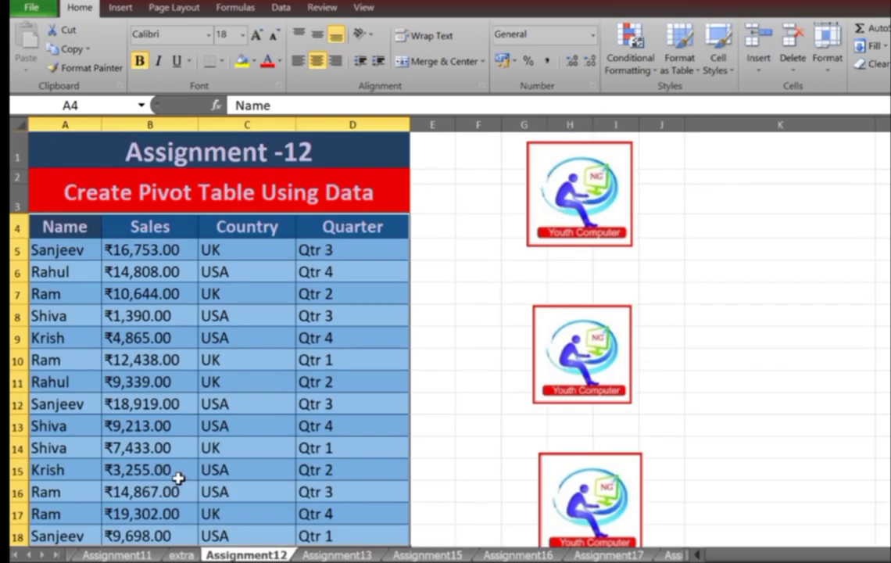
left_click(131, 9)
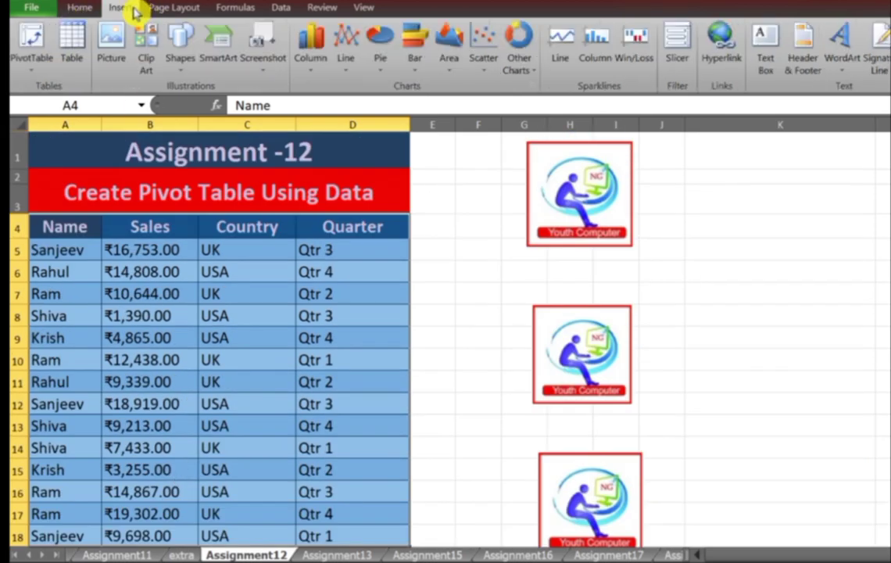
left_click(31, 63)
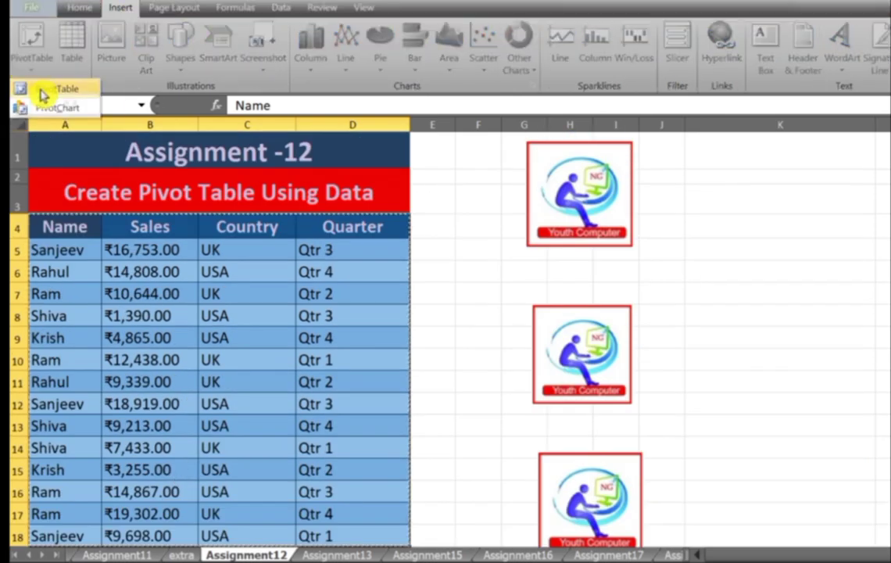
left_click(41, 92)
left_click(238, 373)
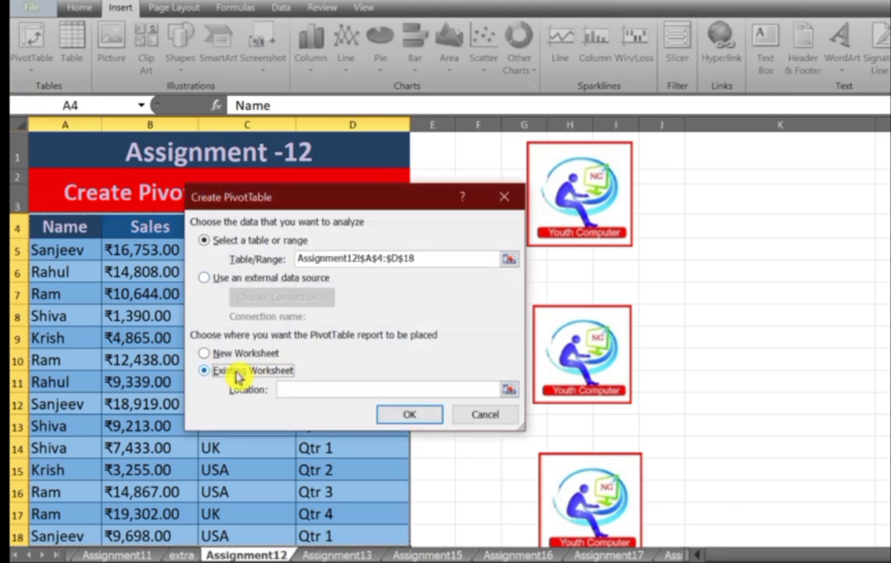
scroll(84, 423, "down", 11)
scroll(79, 423, "down", 10)
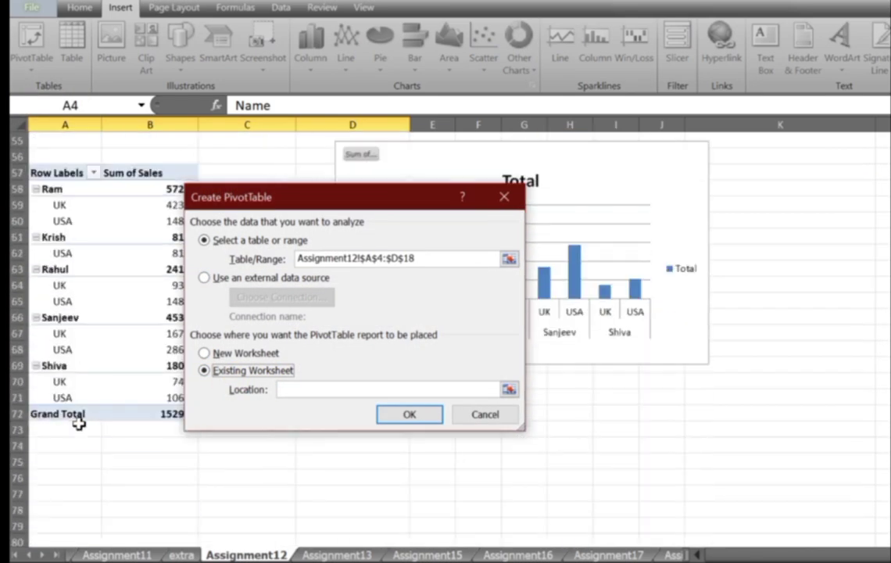
left_click(69, 317)
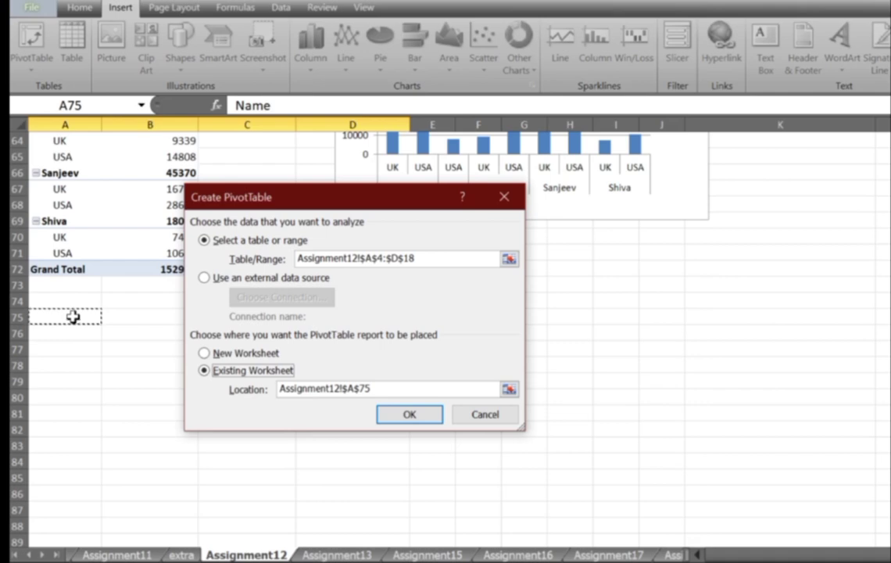
left_click(412, 418)
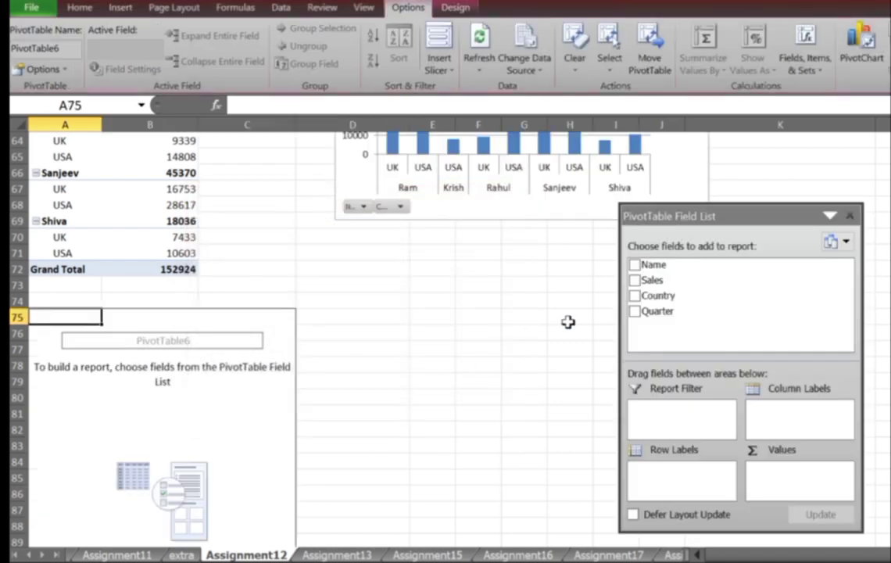
Step: Add the Country, Name and Sales fields to the pivot table at A75 so employees are grouped within each country
left_click(635, 297)
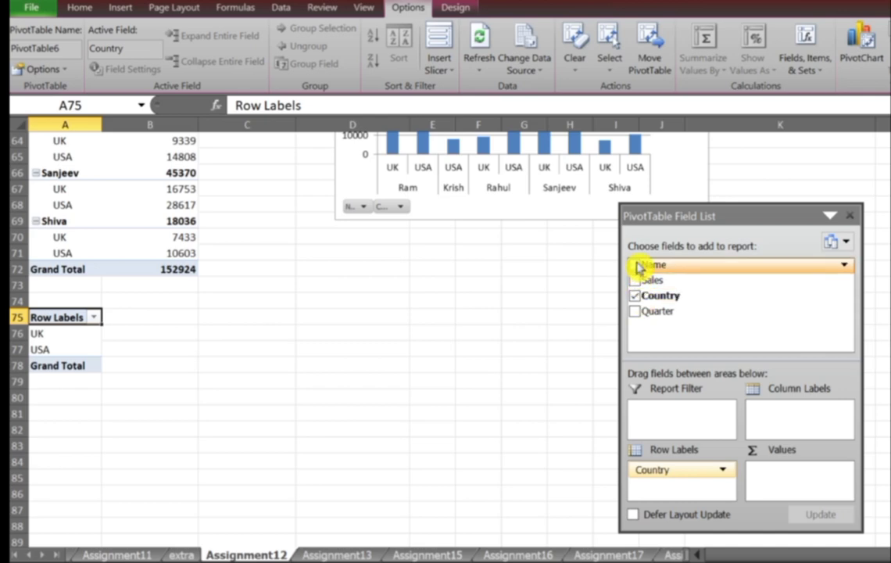
left_click(636, 266)
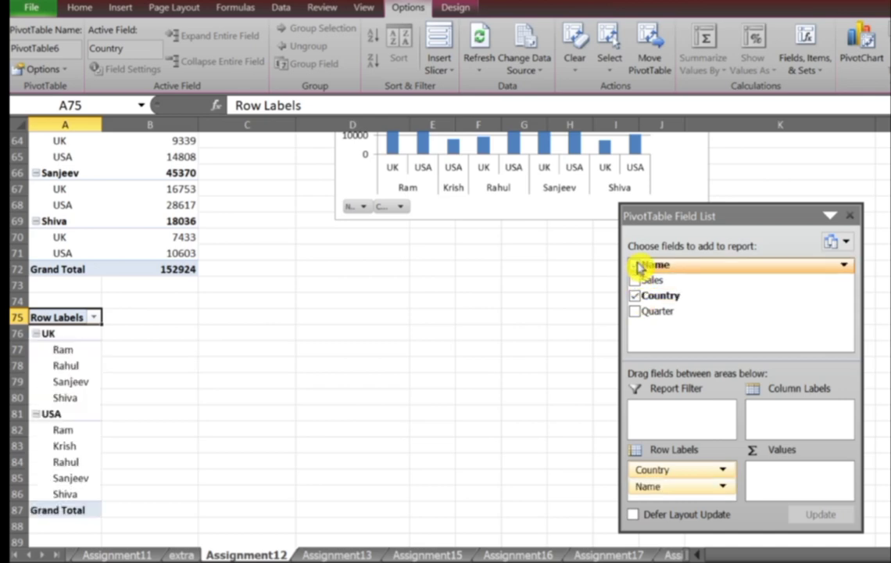
left_click(634, 281)
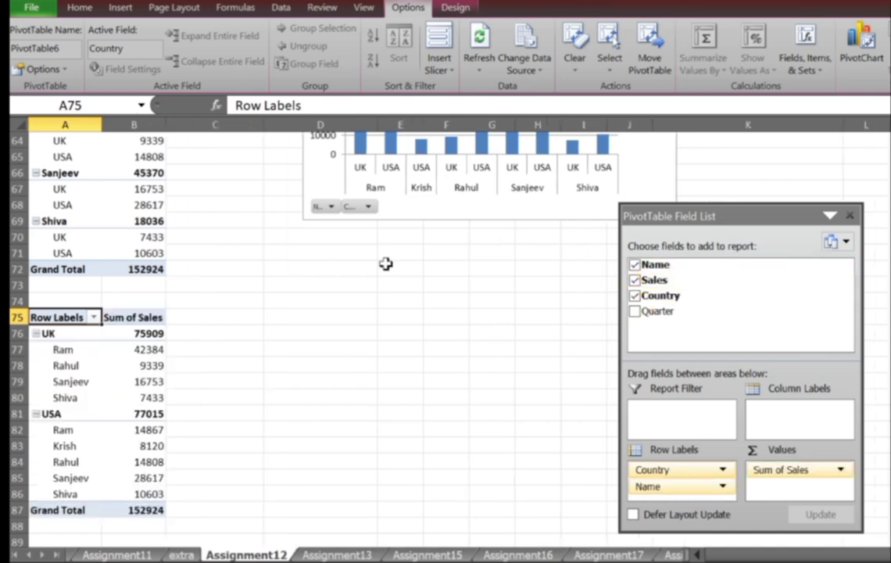
left_click(291, 314)
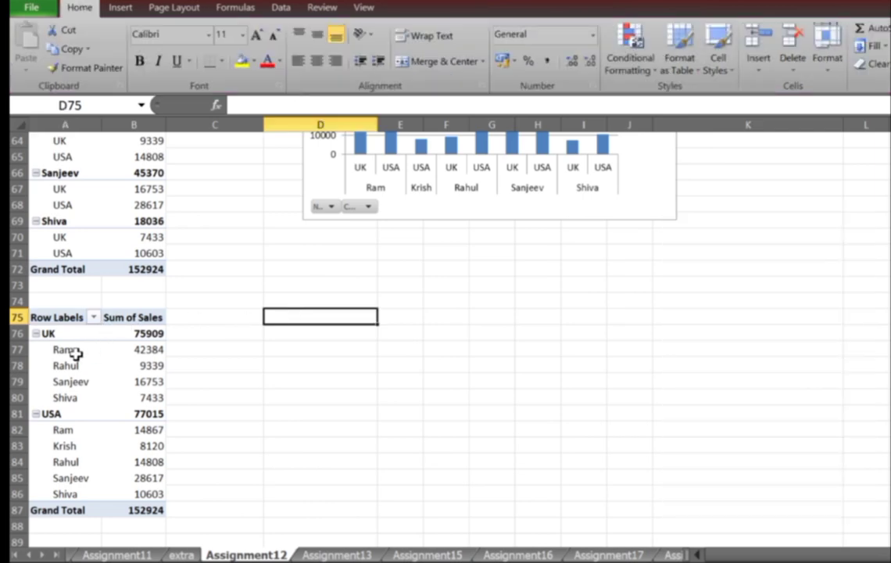
scroll(245, 349, "up", 3)
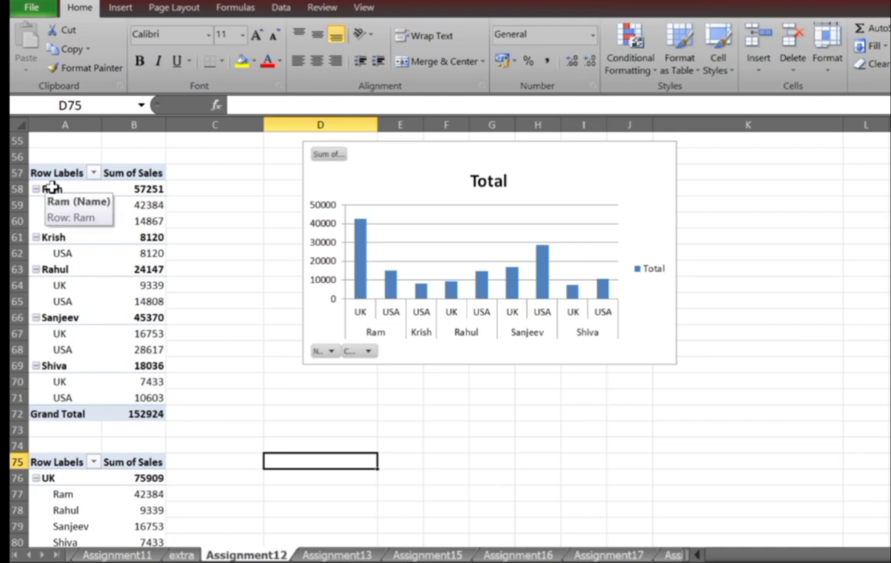
Step: Clear all fields from the pivot table at A75, and add Country, Name and Sales back so employees are grouped within each country
scroll(126, 257, "down", 3)
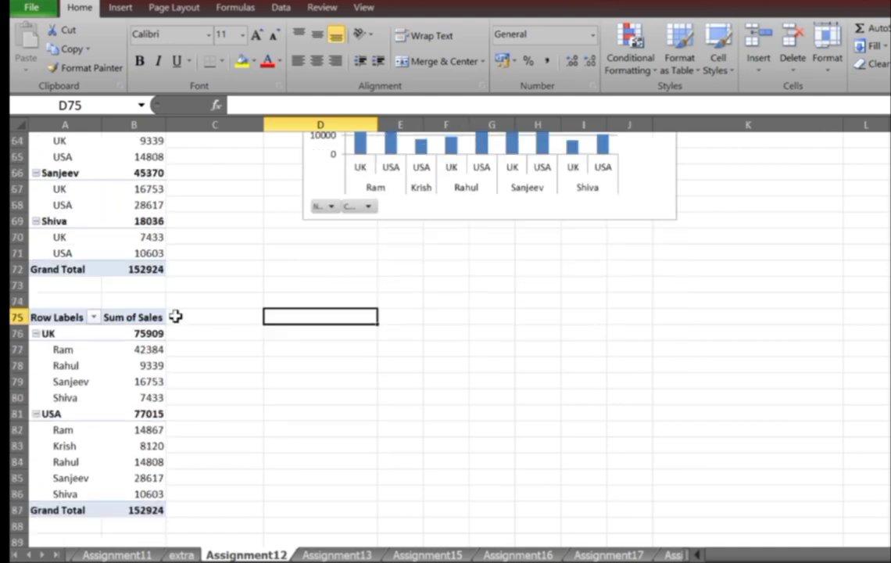
left_click(118, 344)
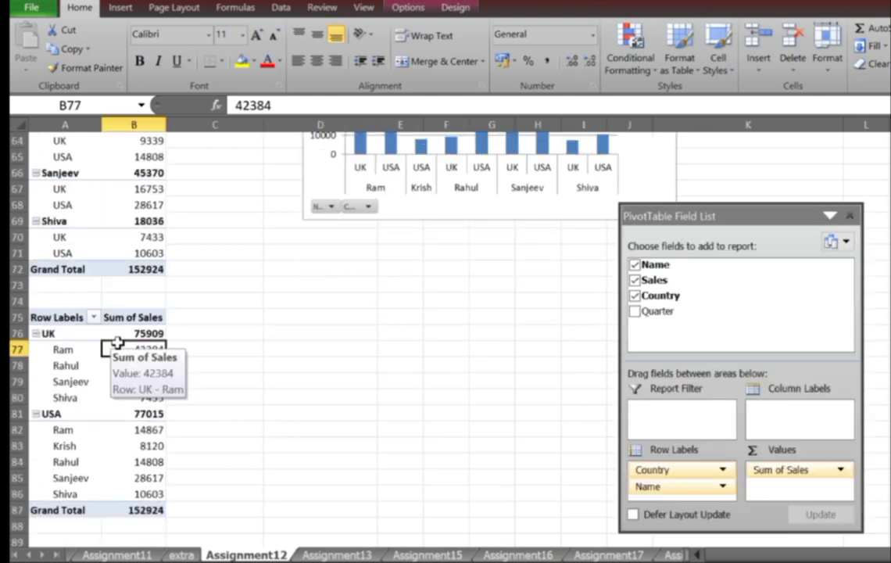
left_click(635, 265)
left_click(635, 280)
left_click(637, 297)
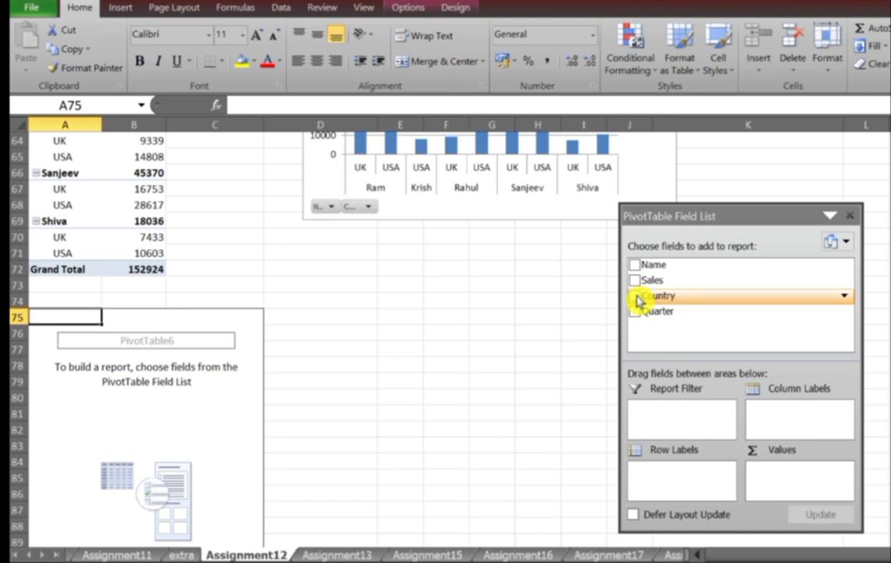
left_click(637, 296)
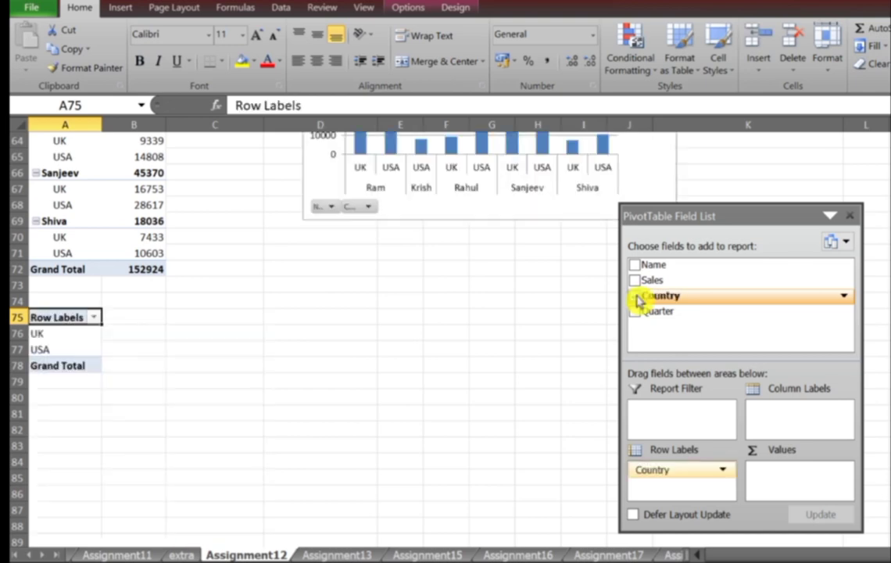
left_click(636, 266)
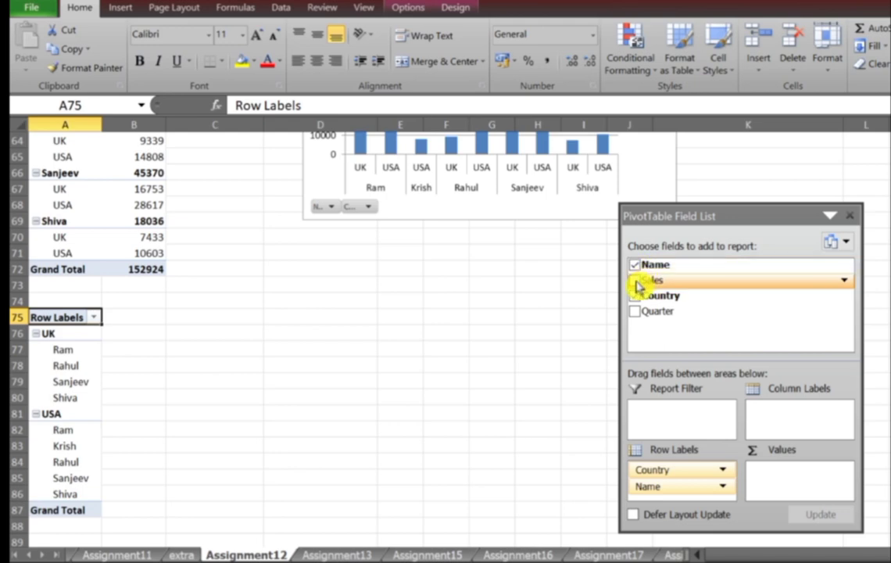
left_click(636, 281)
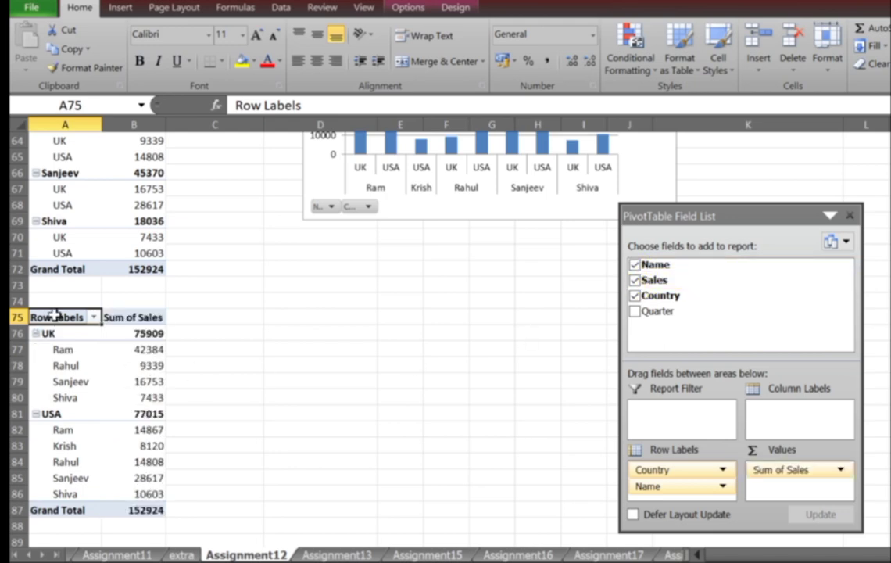
left_click(49, 332)
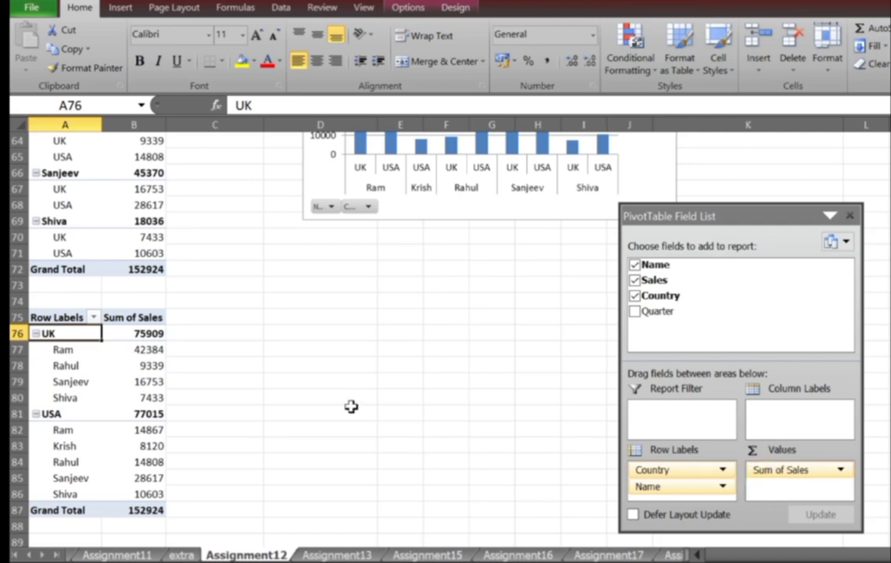
Step: Widen column B to make the source sales amounts readable, and select empty cell B29 so the field list stops covering the questions
scroll(313, 406, "up", 17)
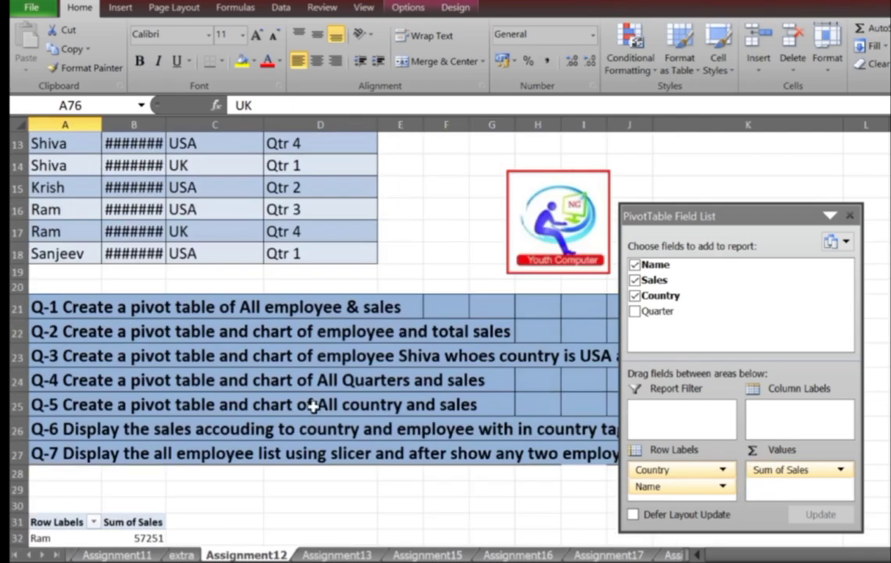
left_click_drag(167, 124, 192, 124)
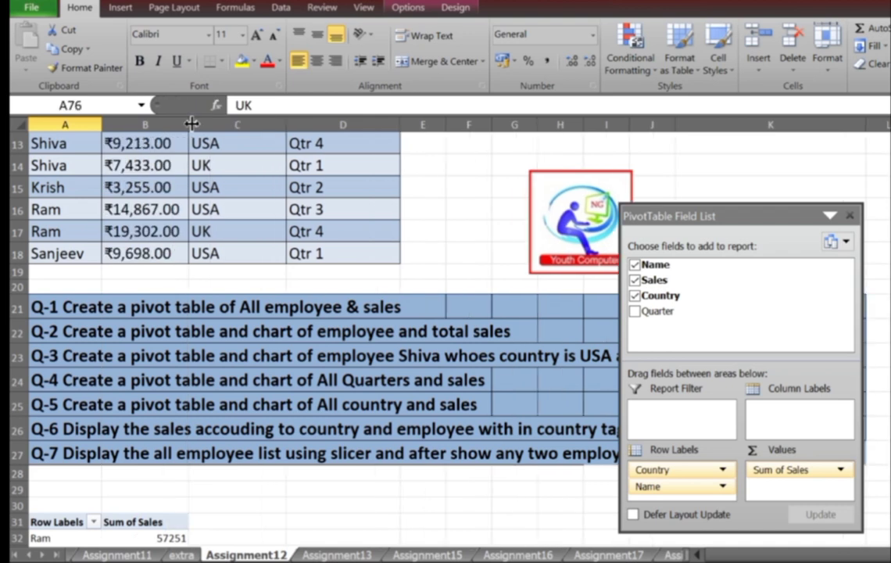
left_click(153, 487)
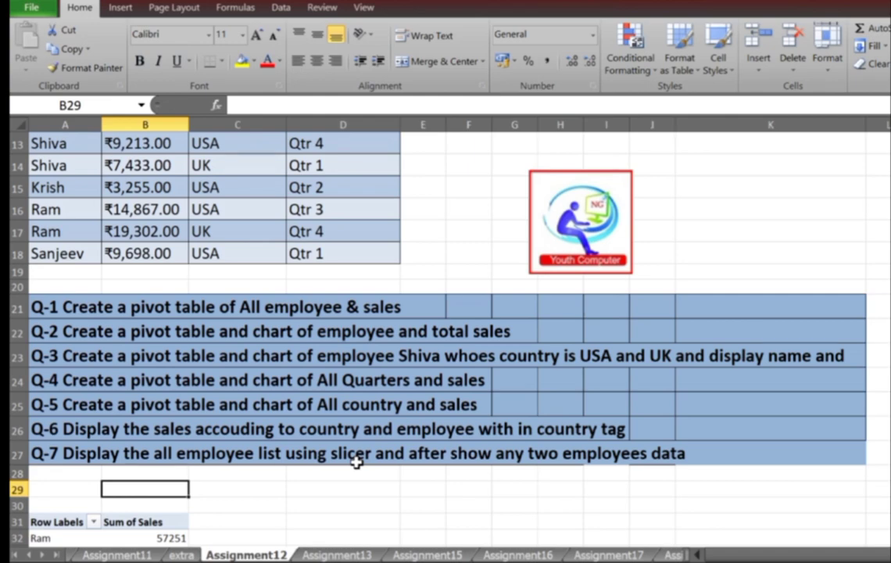
Step: Look through the existing pivot tables and charts for free space below the country sales chart, and return to the questions
scroll(356, 462, "down", 9)
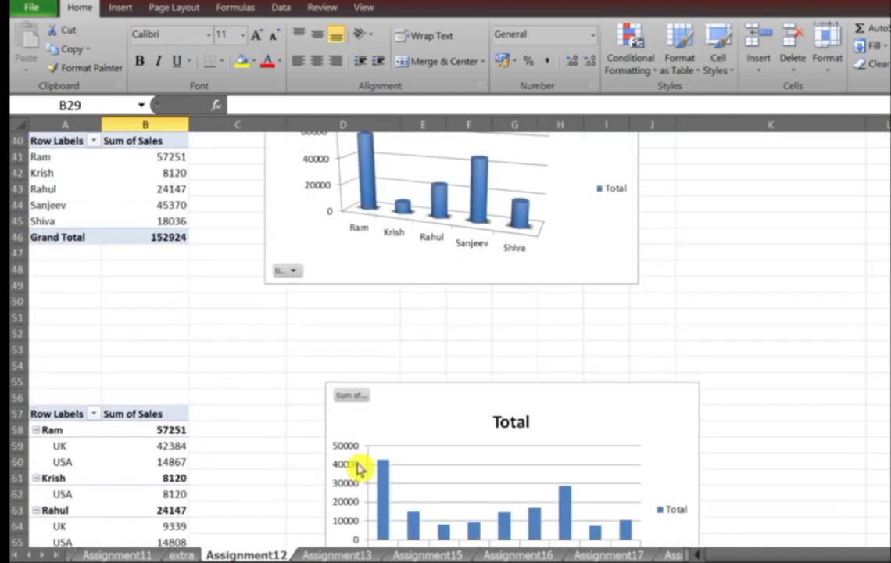
scroll(357, 467, "down", 19)
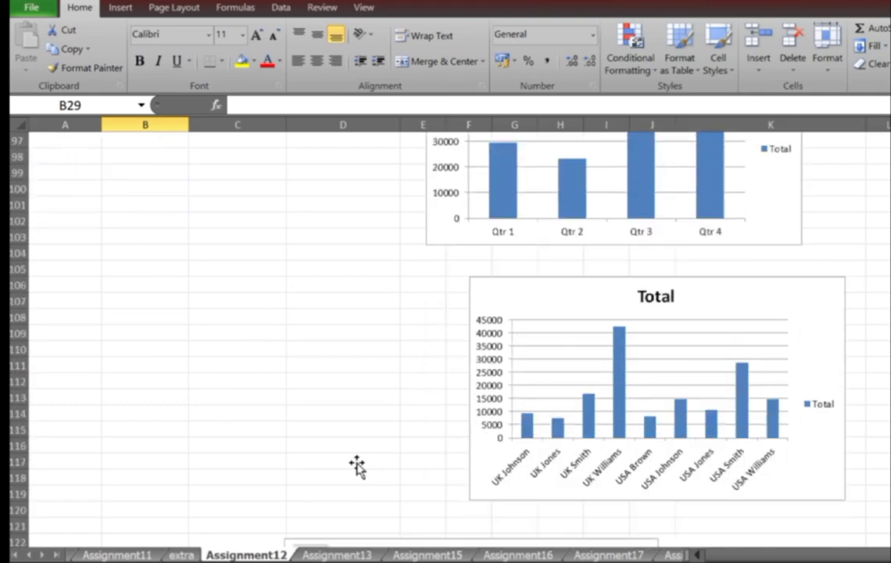
scroll(357, 467, "down", 15)
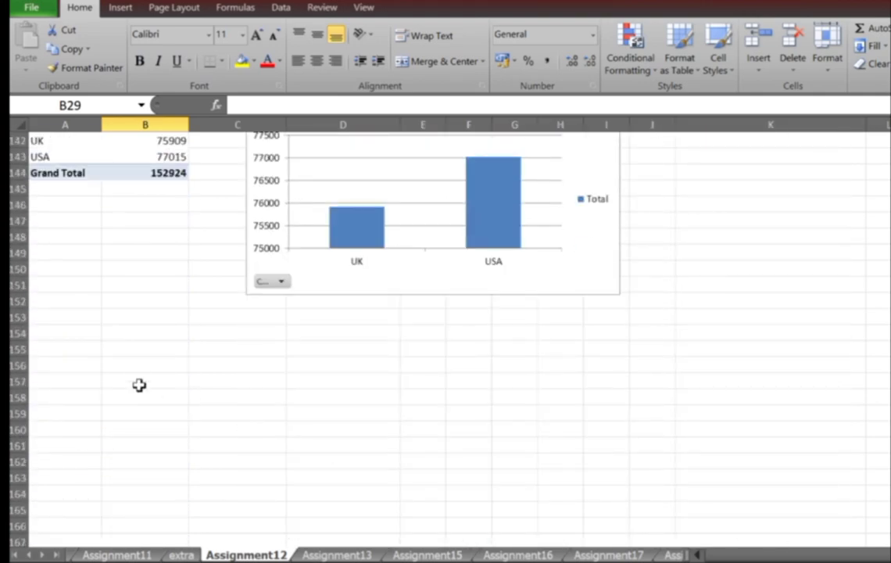
scroll(135, 368, "up", 20)
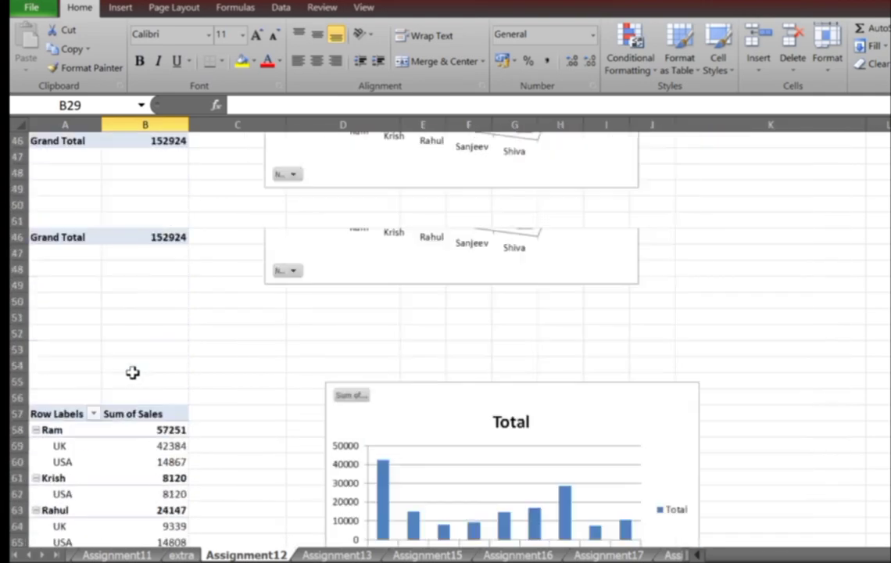
scroll(132, 372, "up", 12)
scroll(125, 367, "down", 2)
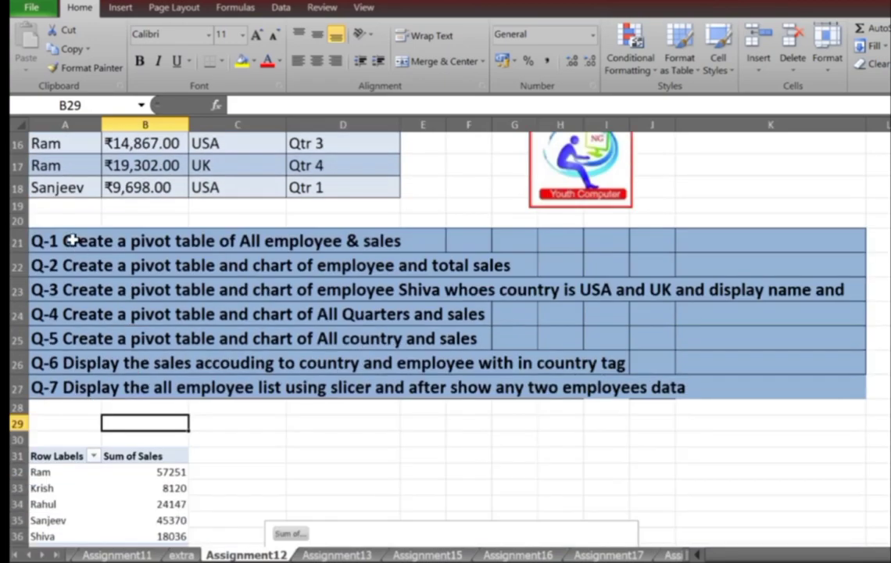
Step: Create a PivotTable with a PivotChart from the sales data in A4:D18, placed on the existing worksheet at A153
scroll(60, 264, "up", 4)
left_click_drag(43, 144, 348, 453)
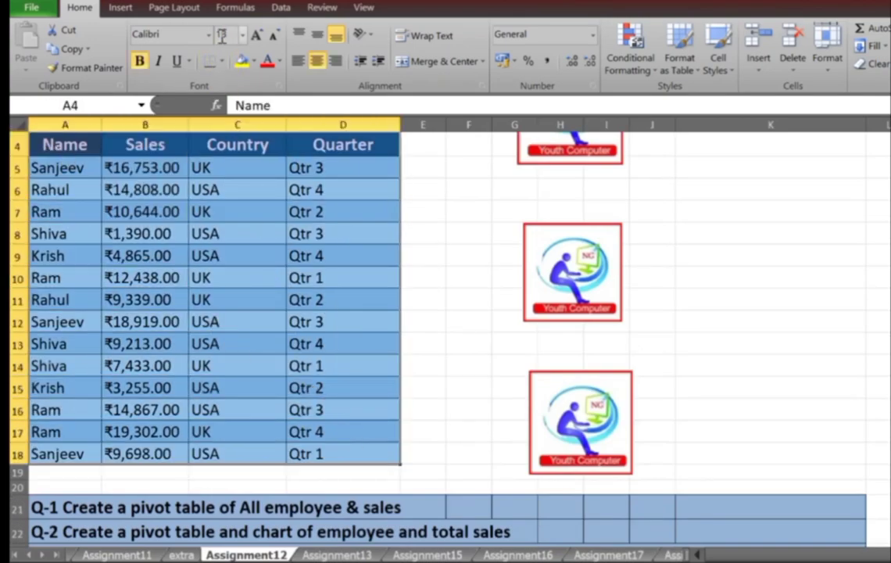
left_click(130, 13)
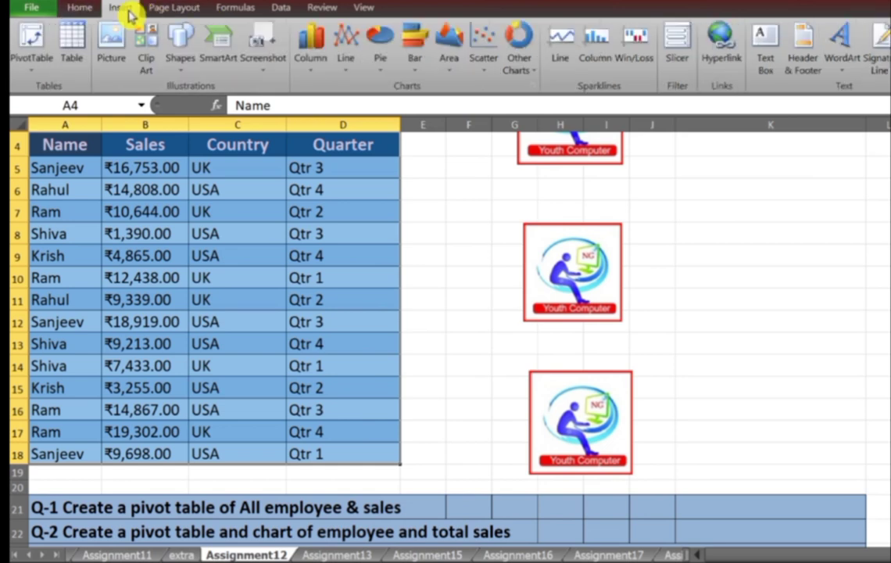
left_click(29, 71)
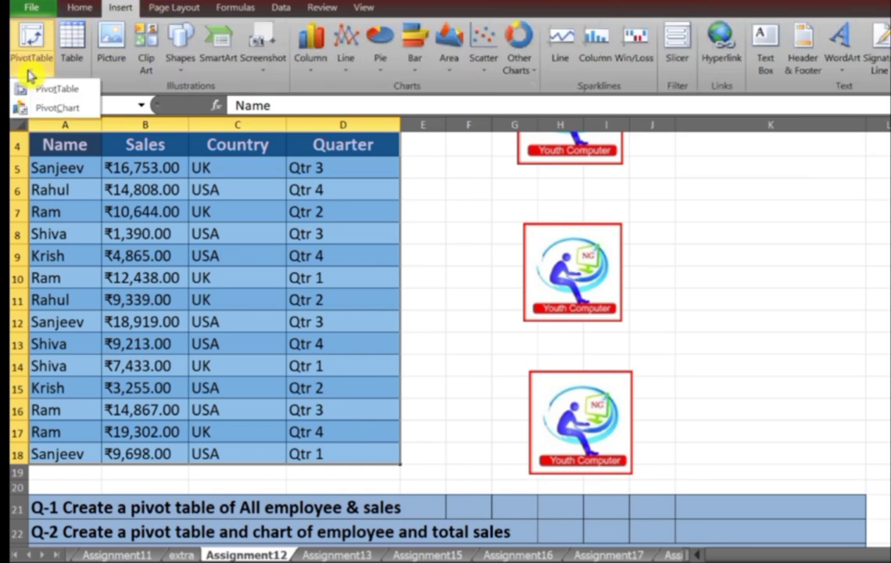
left_click(45, 109)
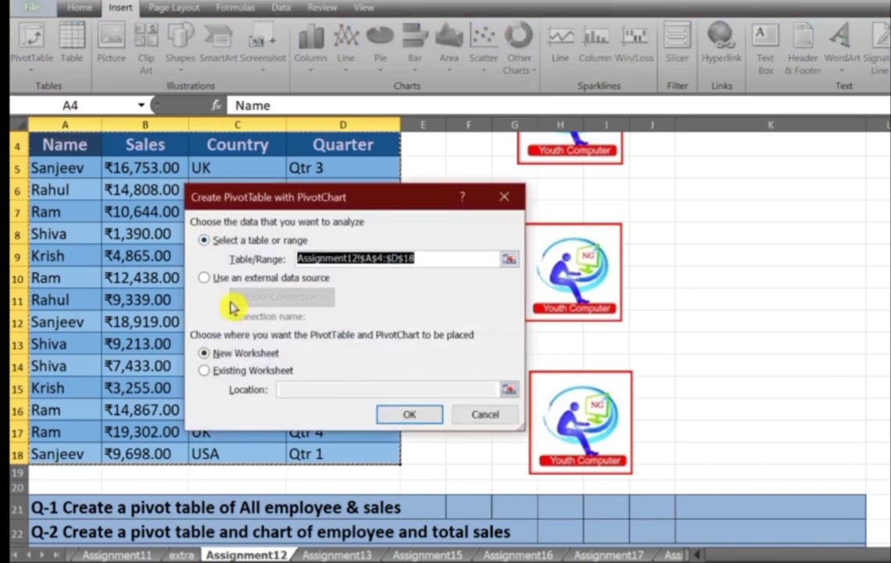
left_click(205, 371)
scroll(237, 373, "down", 20)
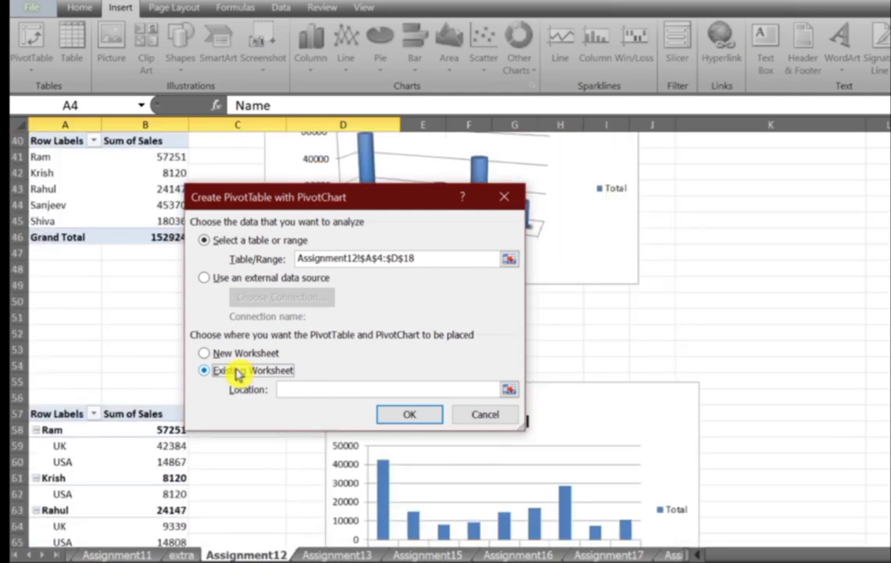
scroll(237, 373, "down", 20)
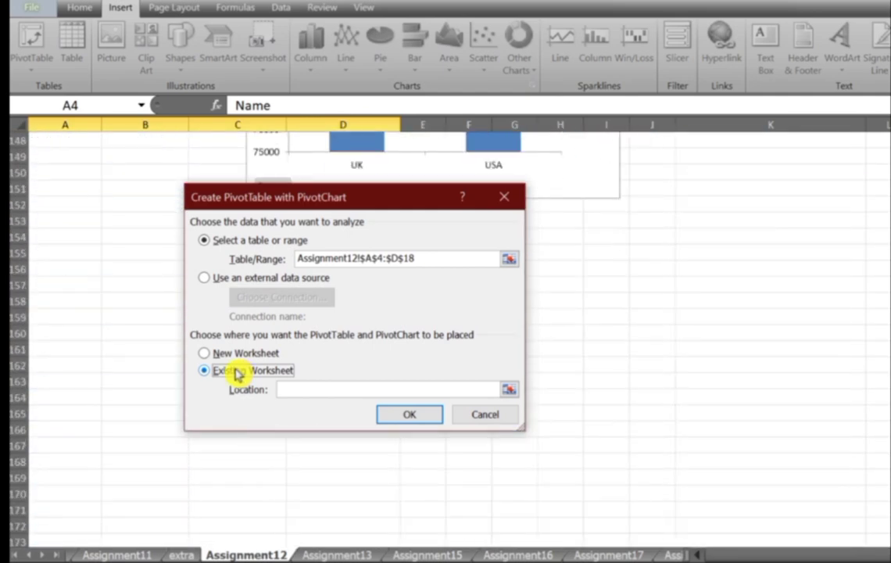
left_click(99, 221)
scroll(99, 291, "down", 4)
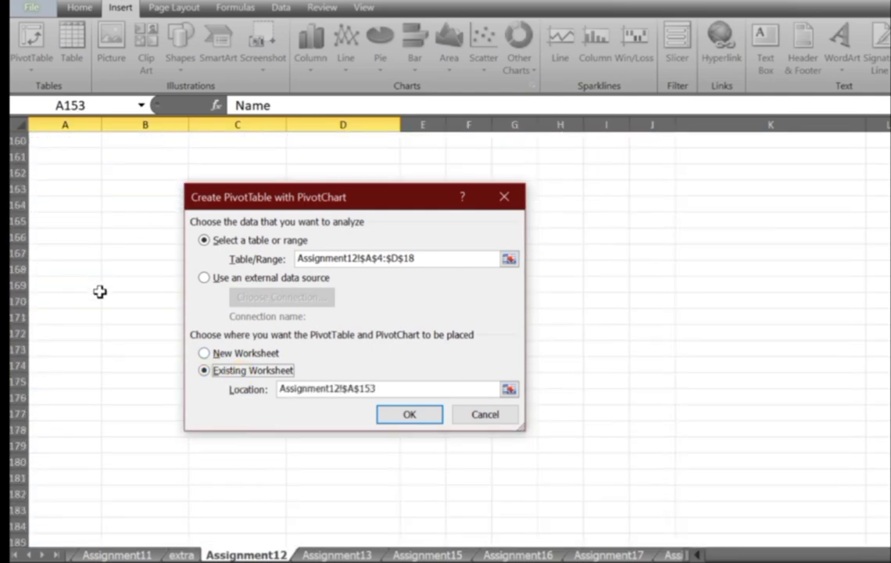
scroll(86, 247, "up", 3)
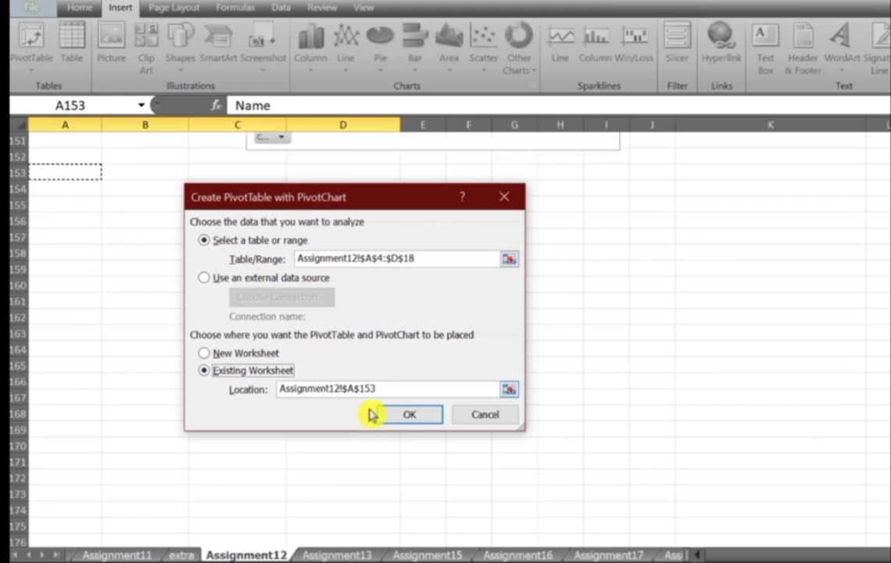
left_click(419, 416)
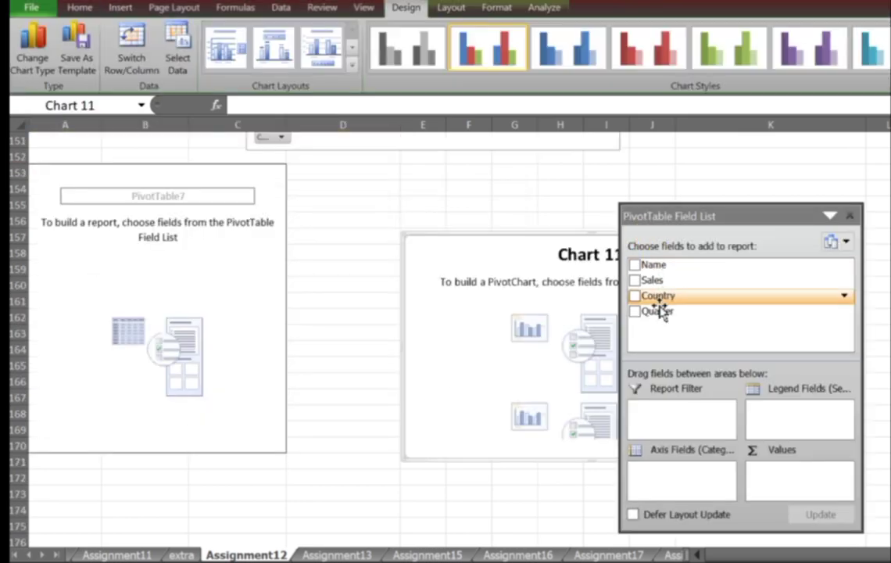
Step: Check question 7, add the Name and Sales fields to the pivot table at A153, and move its chart up beside the table
scroll(313, 238, "up", 20)
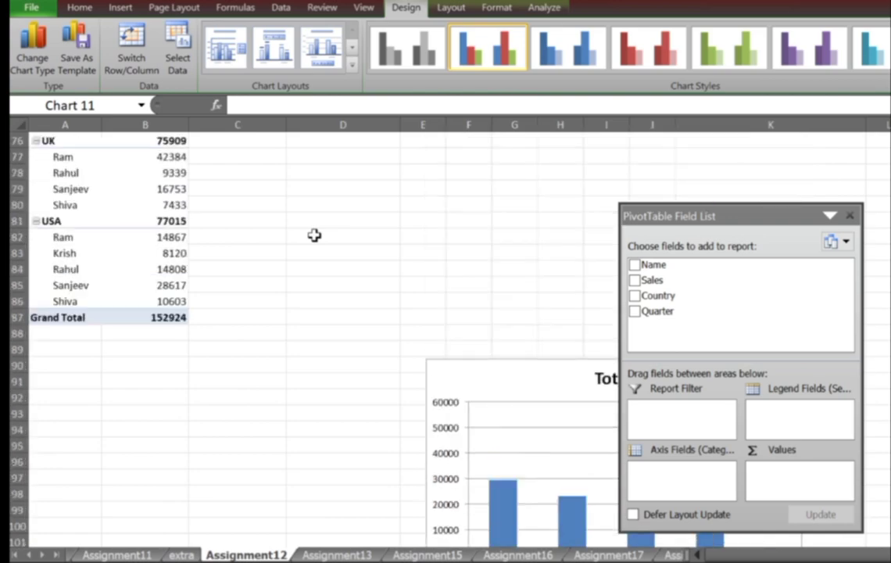
scroll(314, 235, "up", 18)
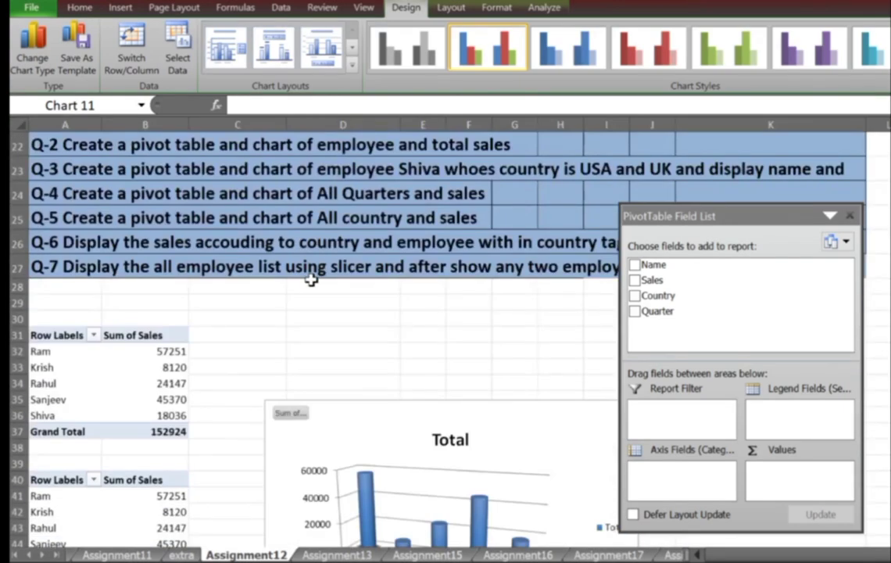
scroll(312, 279, "down", 20)
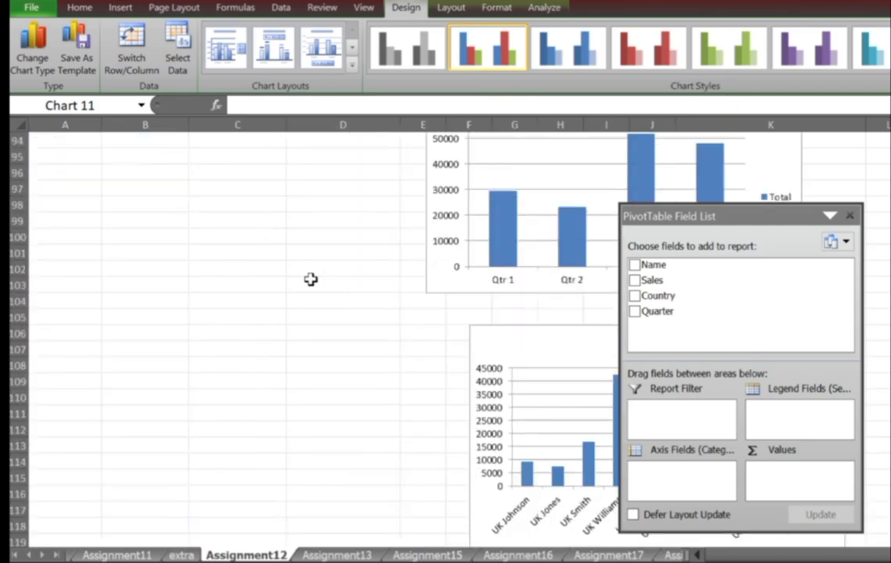
scroll(311, 279, "down", 20)
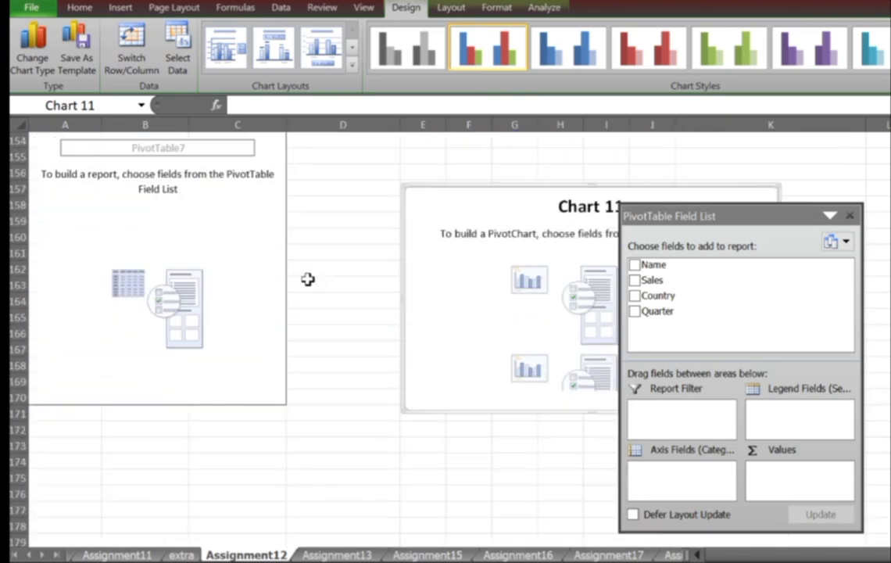
scroll(308, 280, "up", 1)
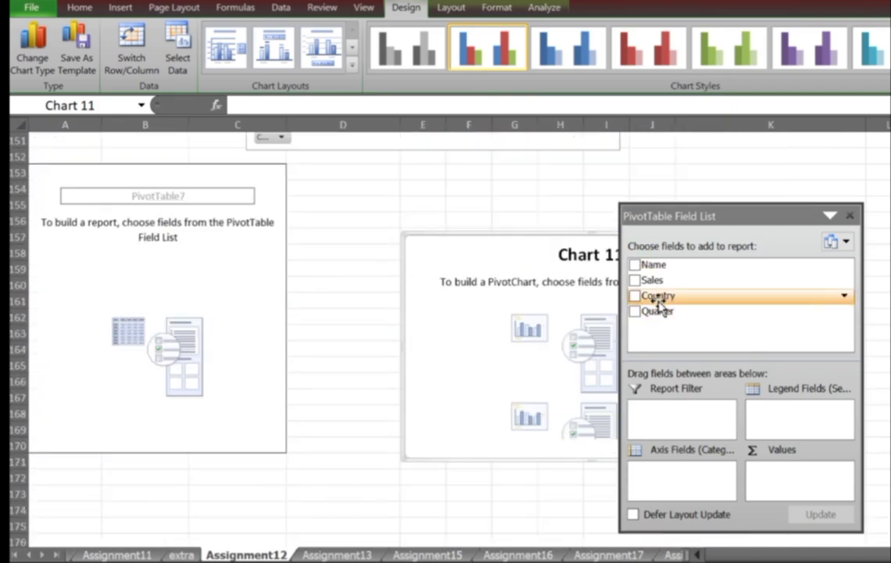
left_click(634, 265)
left_click(635, 280)
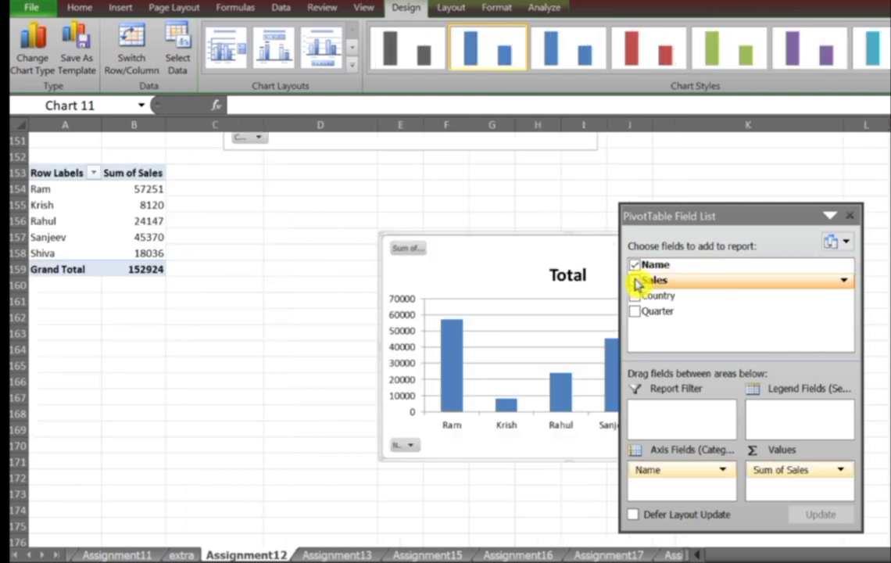
left_click_drag(480, 241, 352, 177)
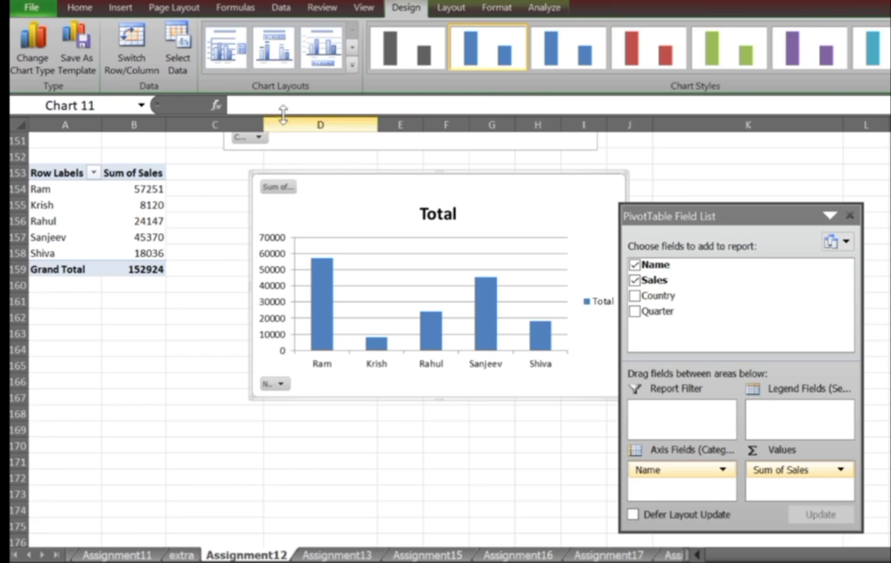
left_click(118, 9)
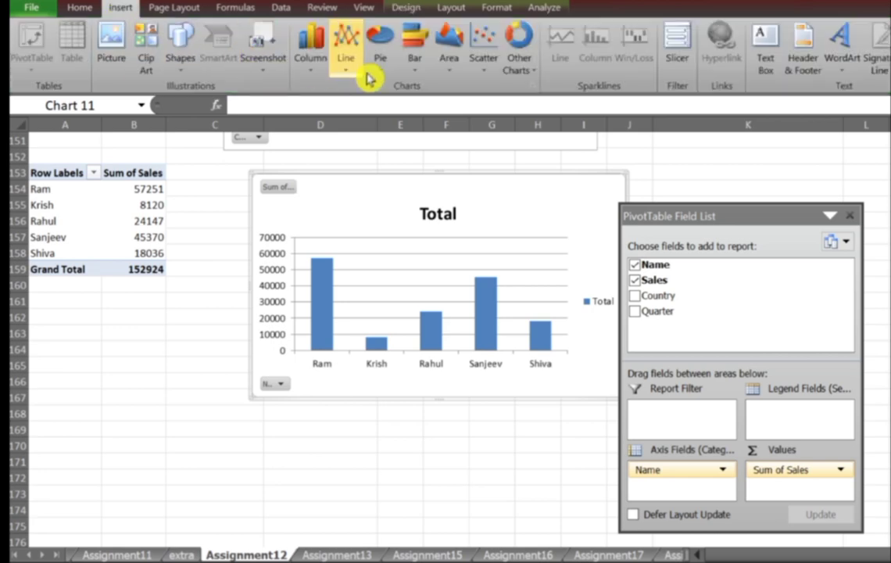
left_click(680, 62)
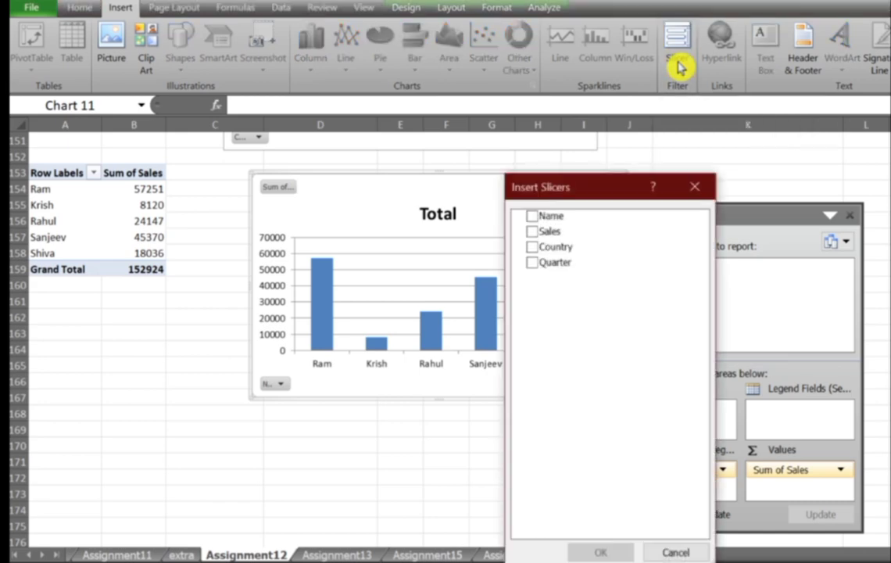
left_click_drag(531, 191, 316, 250)
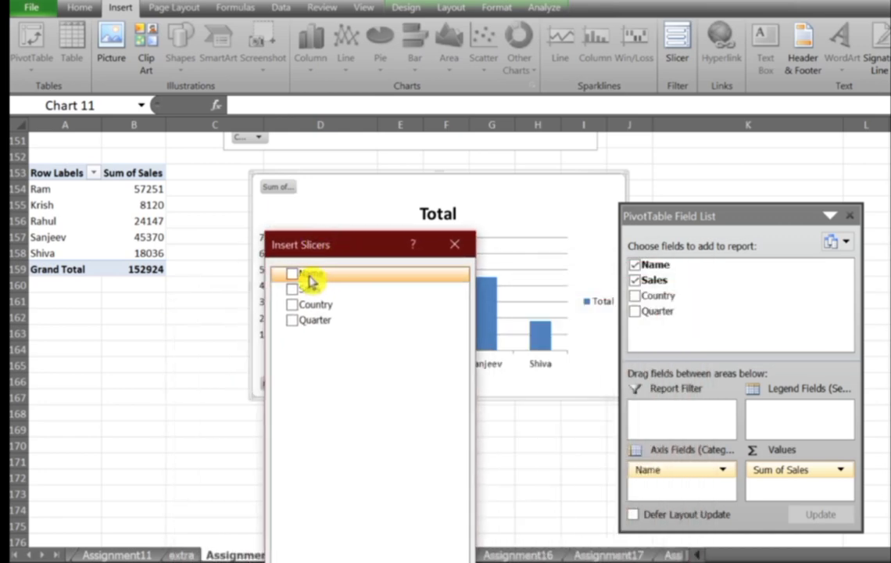
left_click(294, 275)
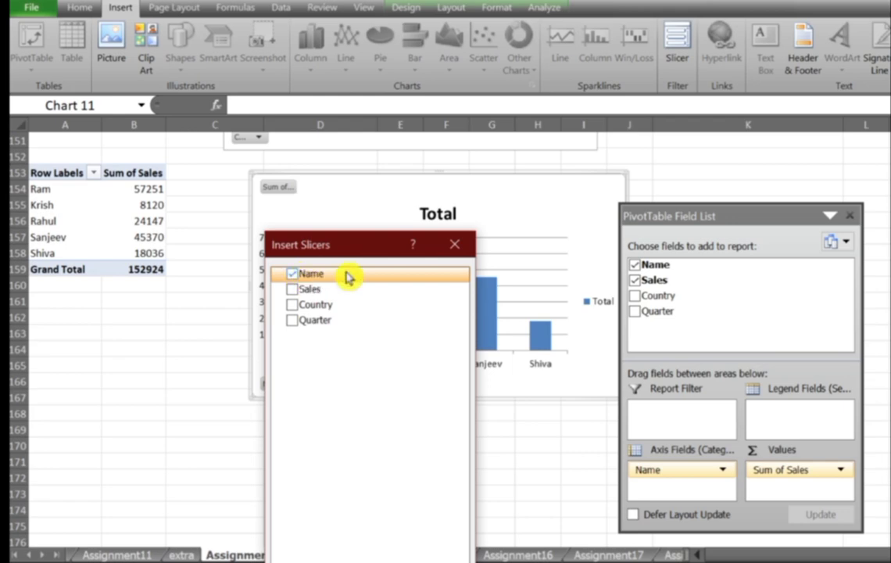
left_click_drag(354, 247, 347, 193)
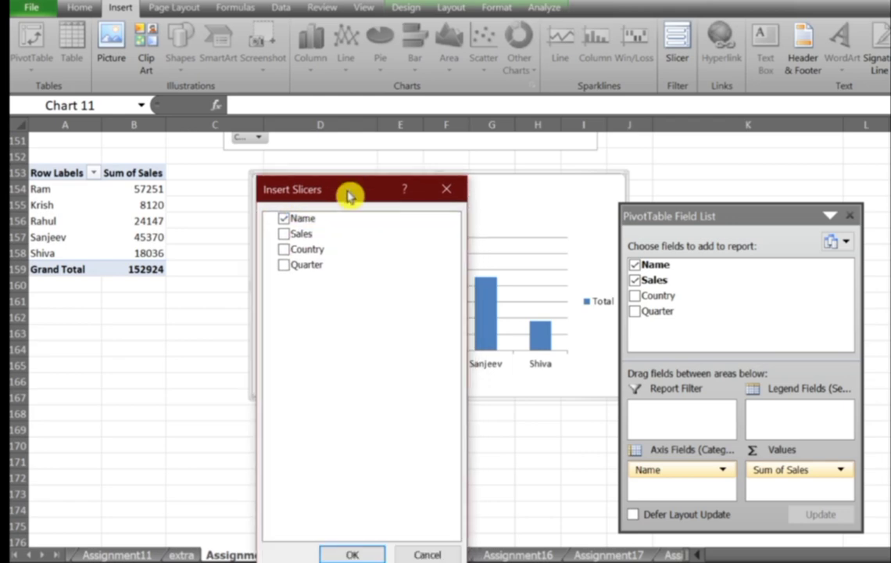
left_click(444, 190)
left_click(406, 7)
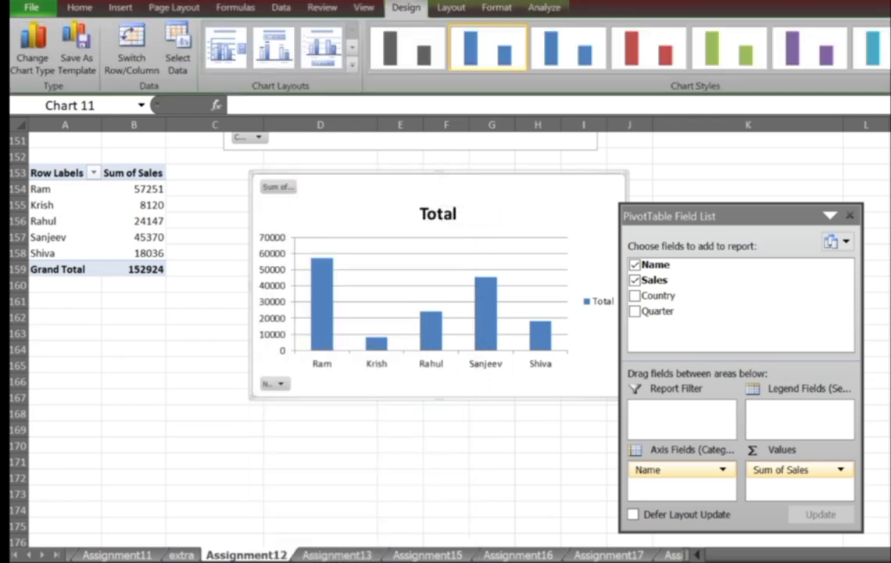
left_click(336, 294)
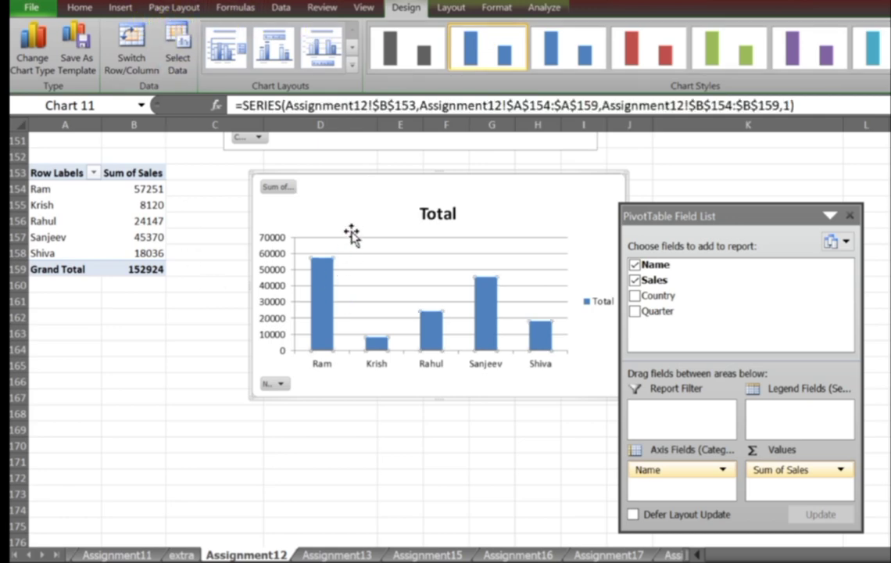
left_click(351, 195)
left_click(469, 9)
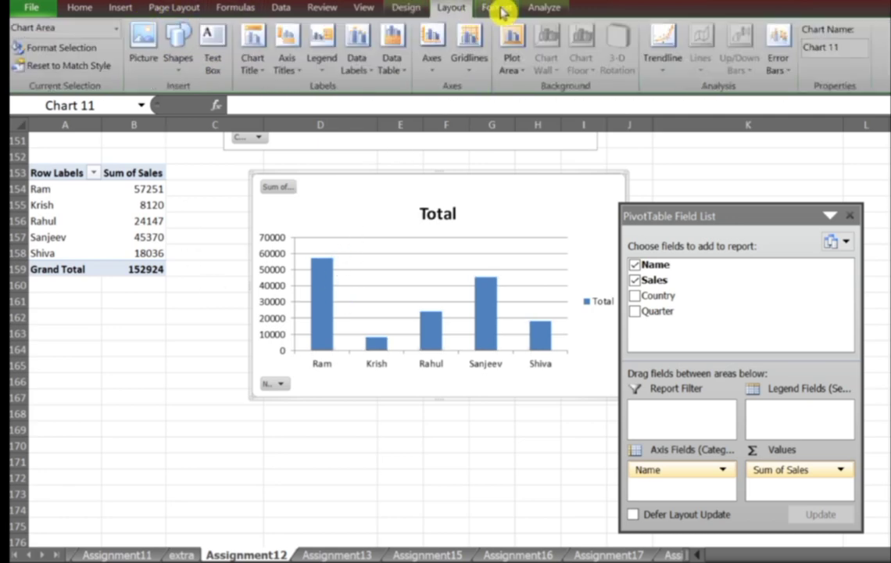
left_click(544, 8)
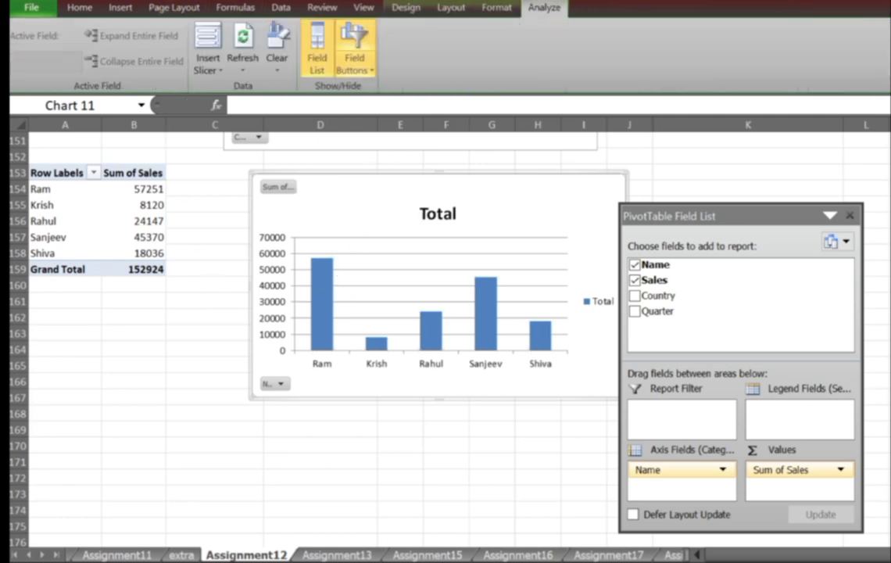
left_click(207, 70)
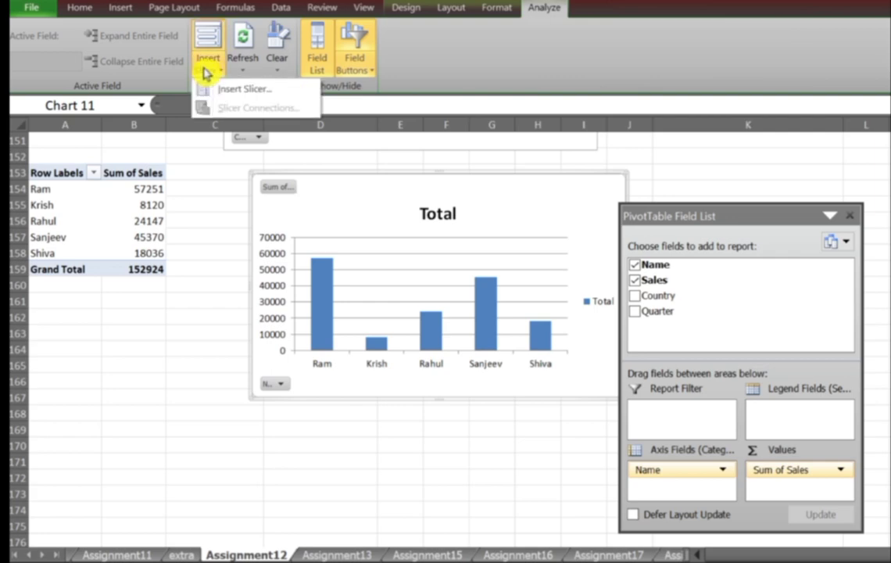
left_click(221, 88)
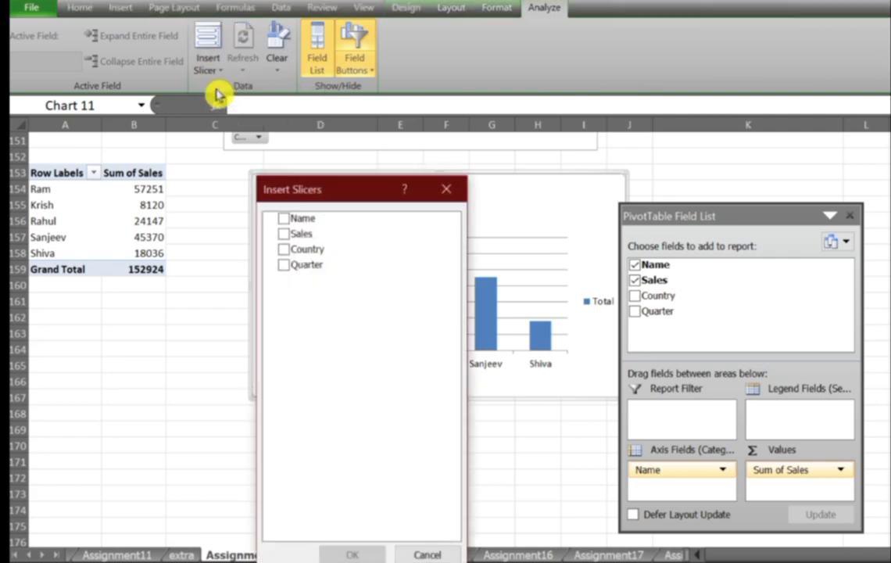
left_click(457, 195)
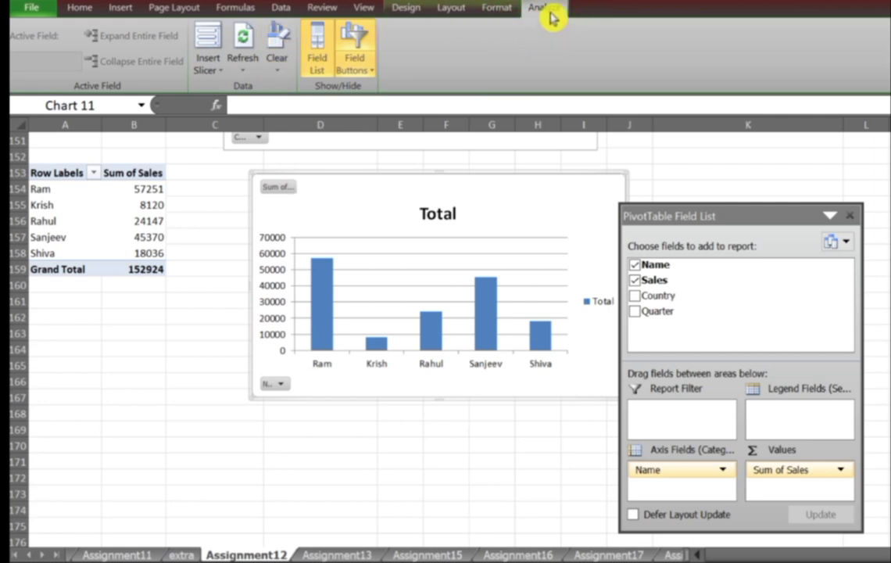
Step: Insert slicers for the Name and Sales fields on the employee sales PivotChart
left_click(213, 66)
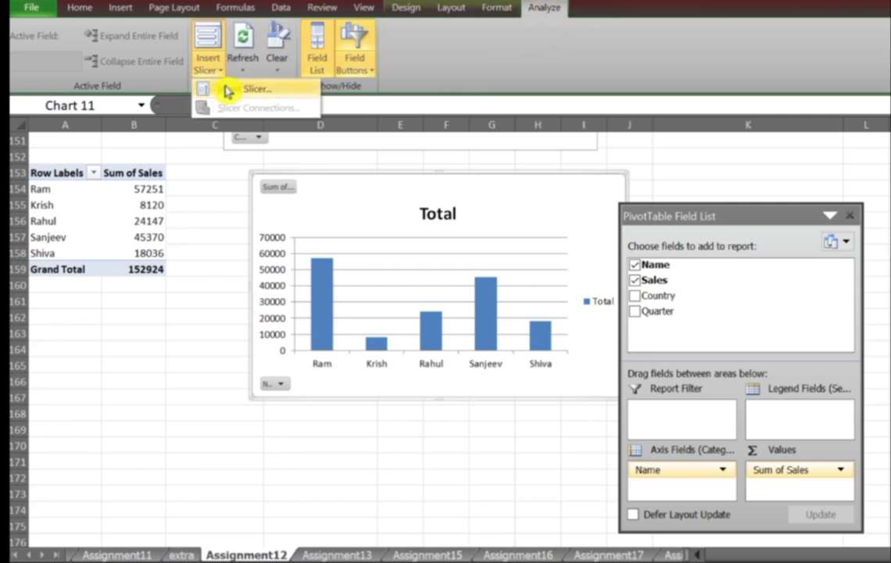
left_click(228, 90)
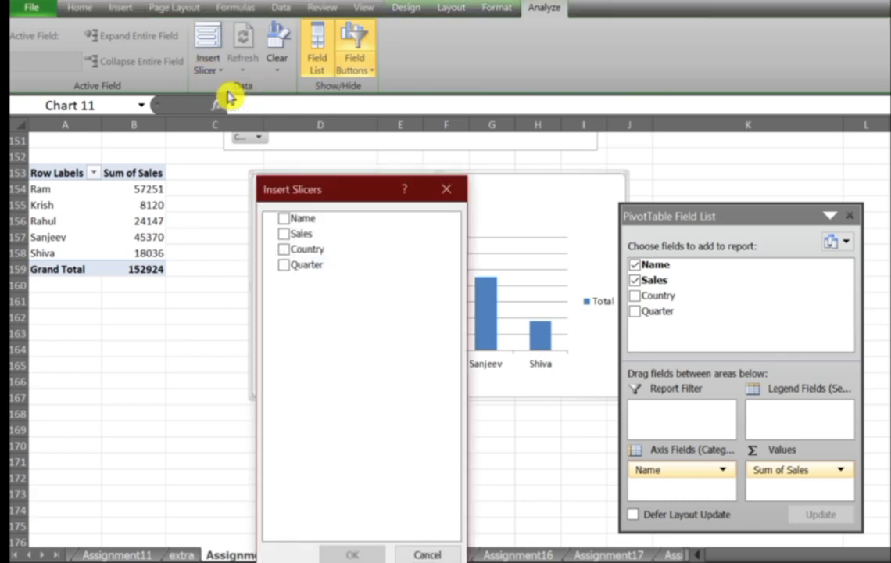
left_click(283, 221)
left_click(285, 234)
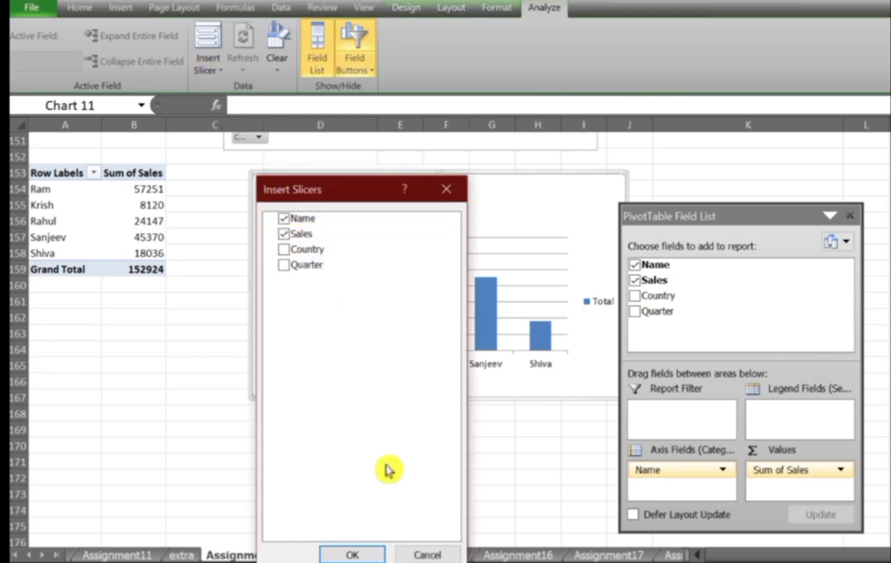
left_click(353, 554)
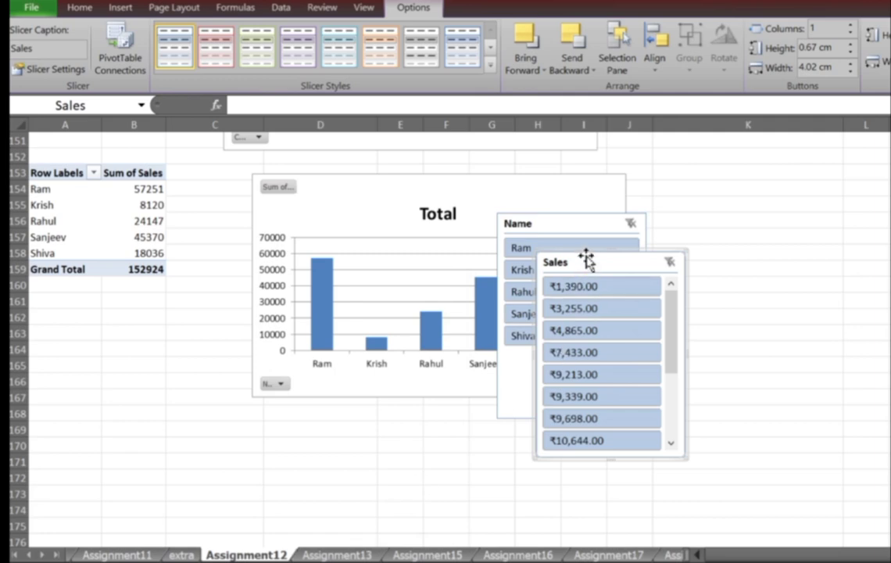
Step: Remove the Sales slicer and place the Name slicer to the right of the employee chart, clear of it
left_click_drag(589, 255, 718, 216)
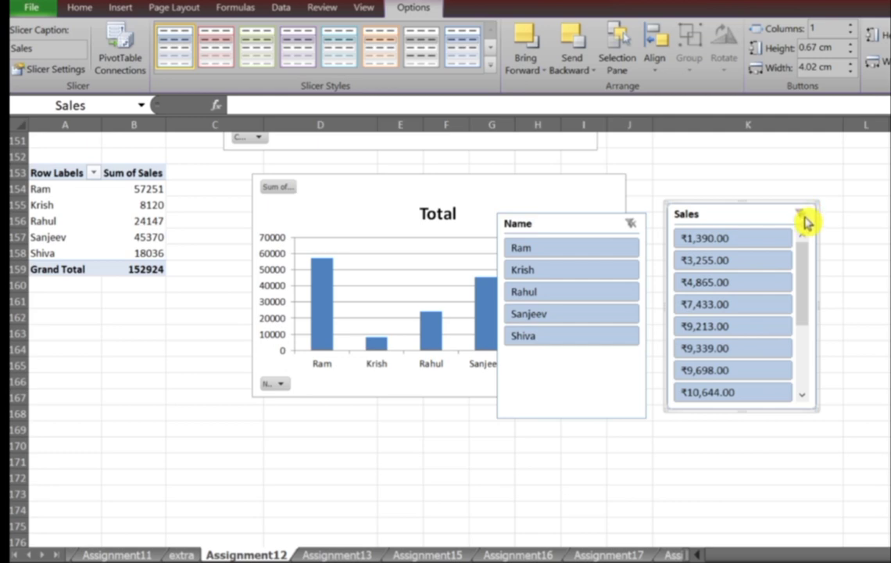
left_click_drag(763, 219, 749, 356)
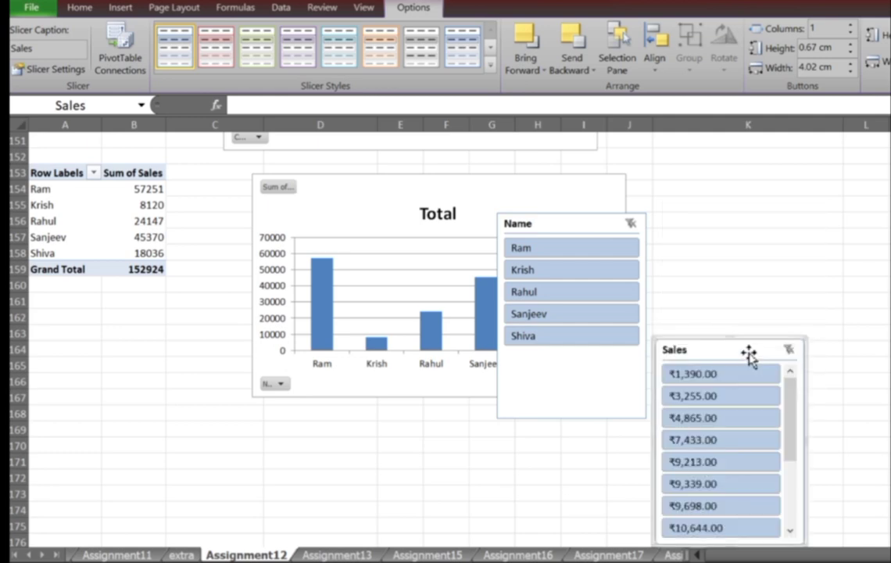
right_click(738, 356)
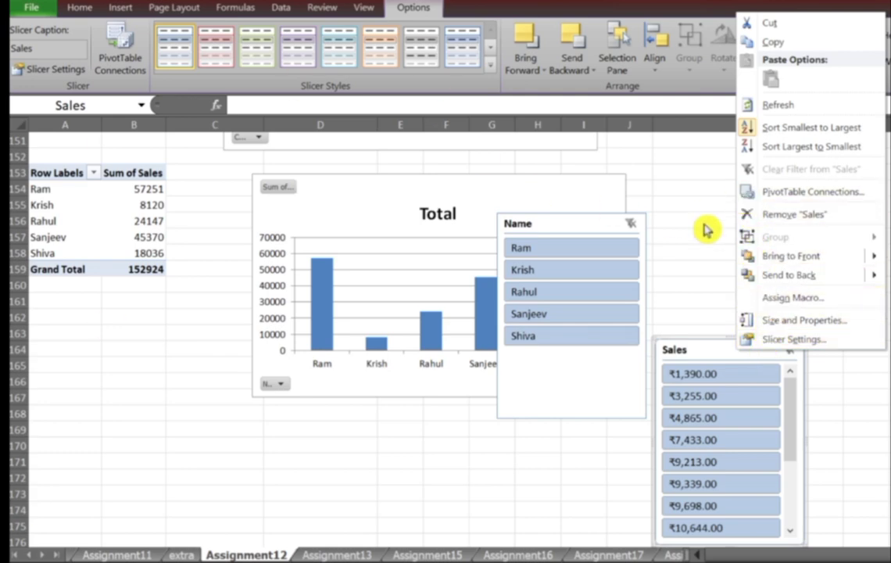
left_click(772, 214)
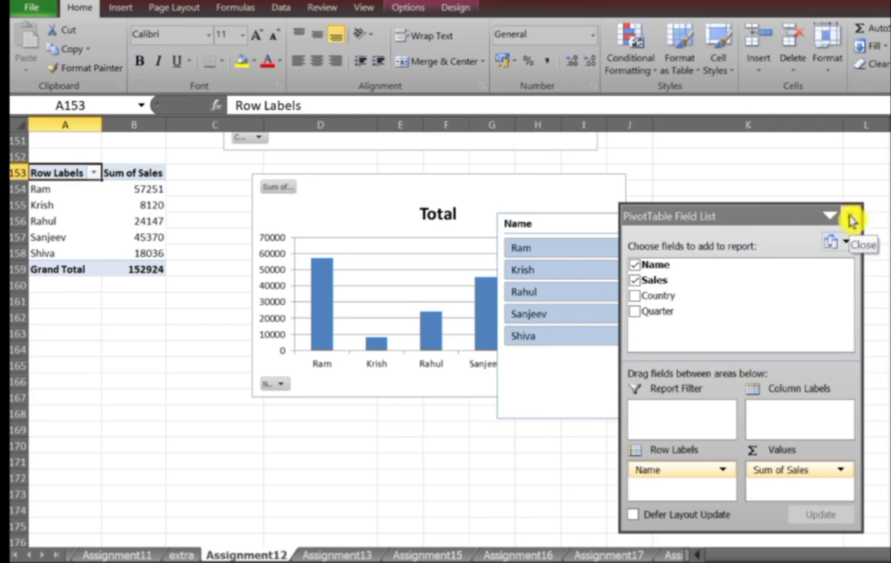
left_click(850, 217)
left_click_drag(575, 224, 732, 180)
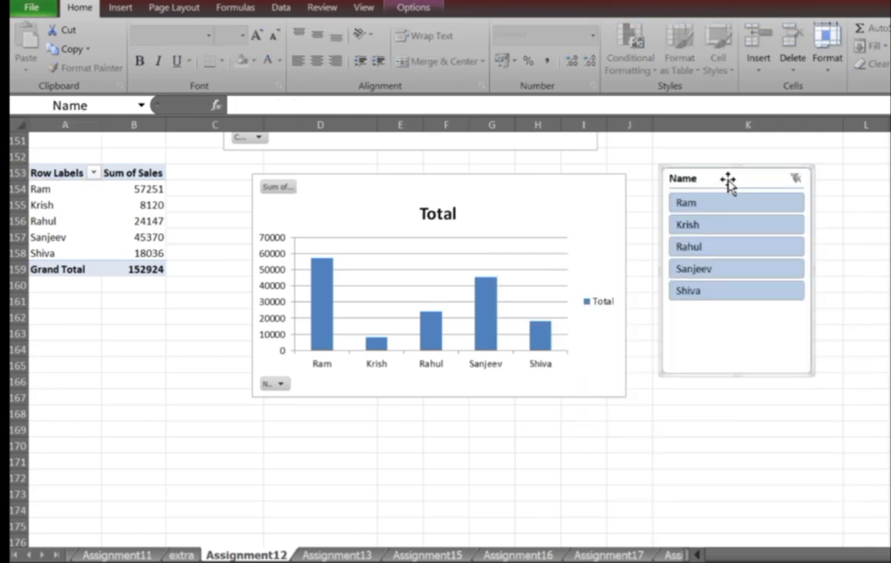
Step: Filter the pivot table and chart by Ram, Krish and Rahul one at a time with the Name slicer
left_click(695, 205)
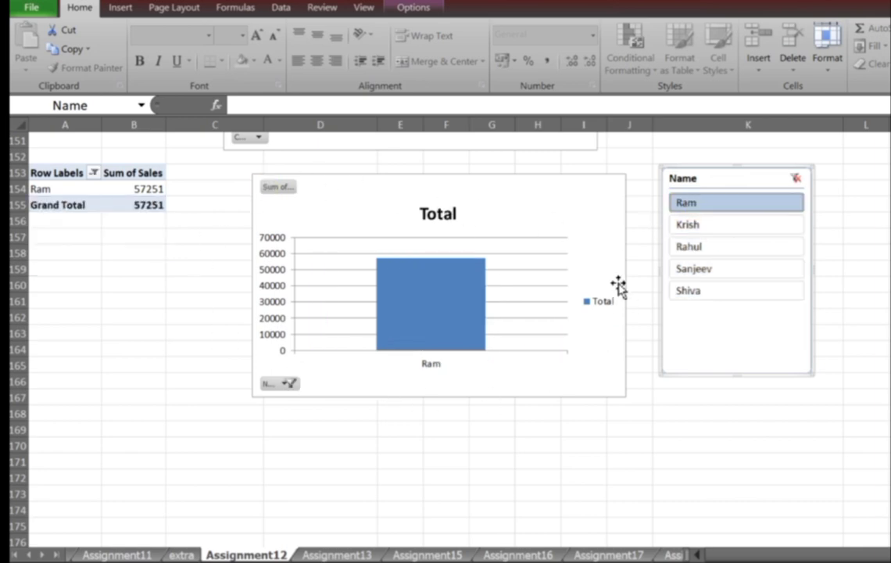
left_click(702, 226)
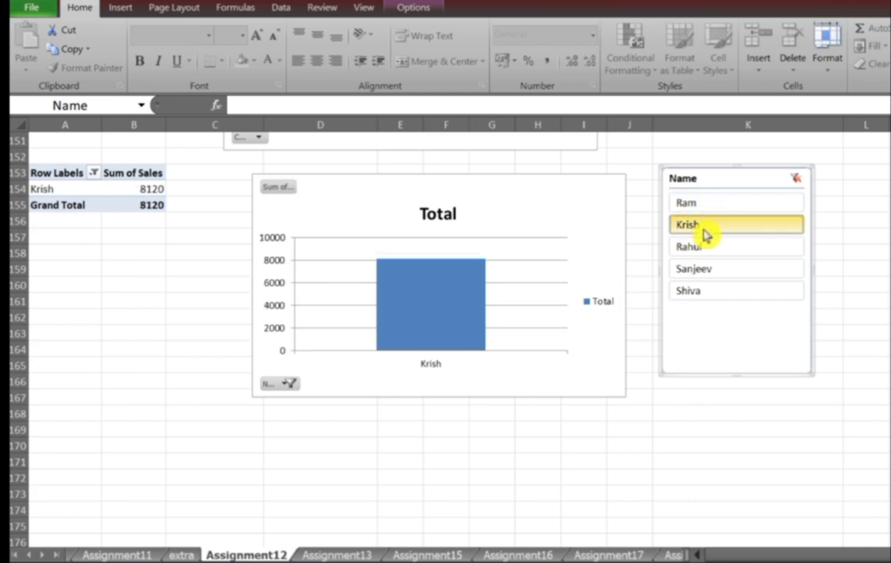
left_click(701, 250)
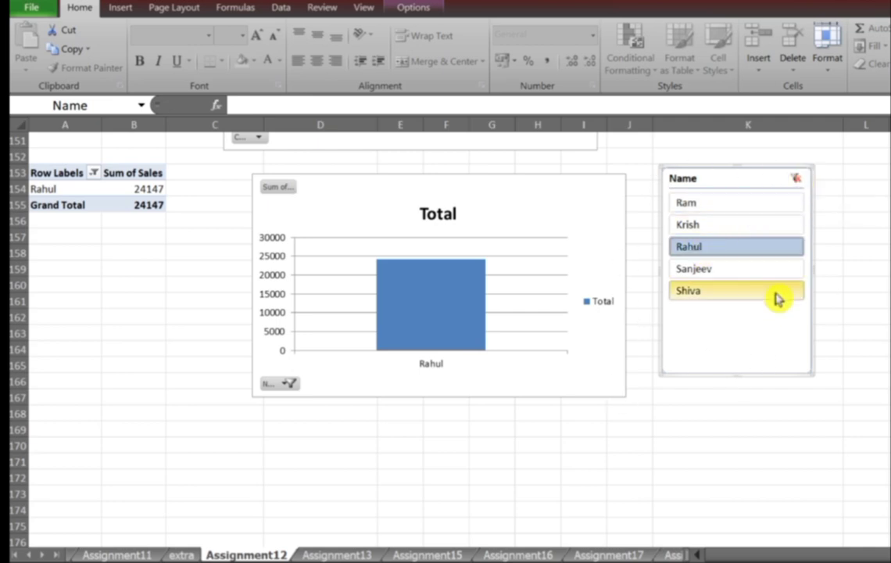
Step: Select Ram, Rahul and Shiva together in the Name slicer, and clear its filter
left_click(707, 208)
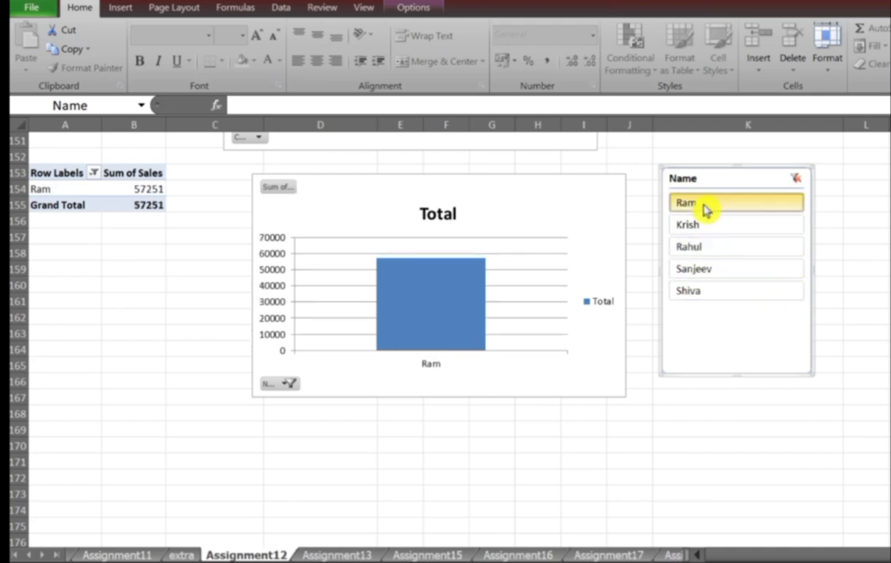
left_click(715, 255, "ctrl")
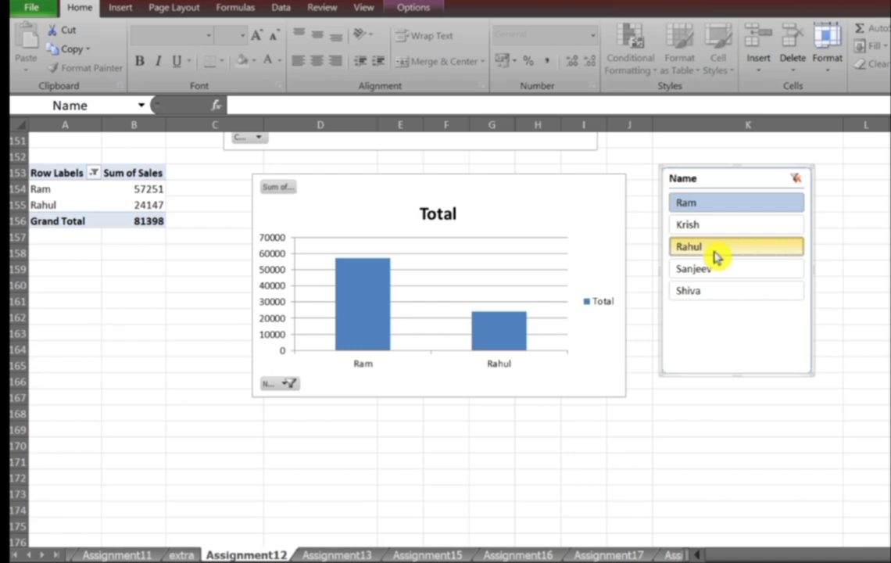
left_click(716, 292, "ctrl")
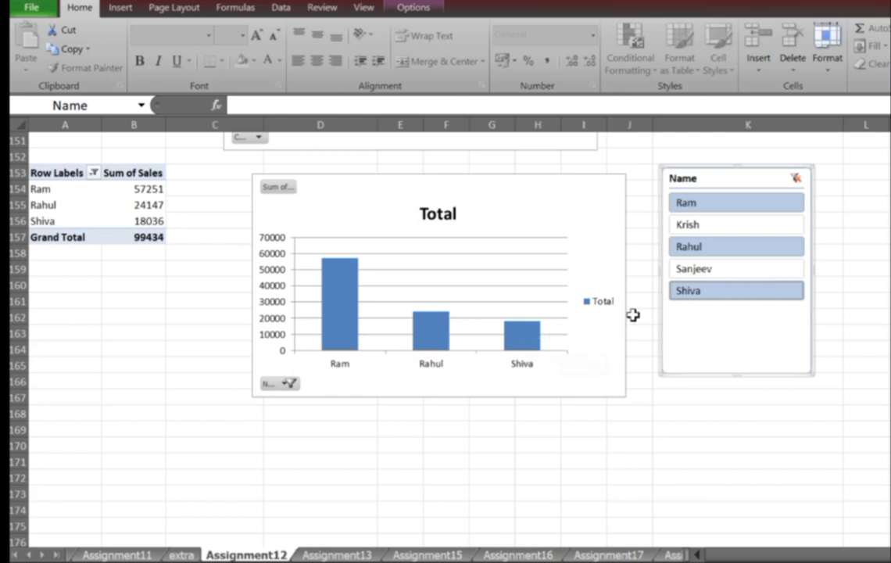
left_click(796, 179)
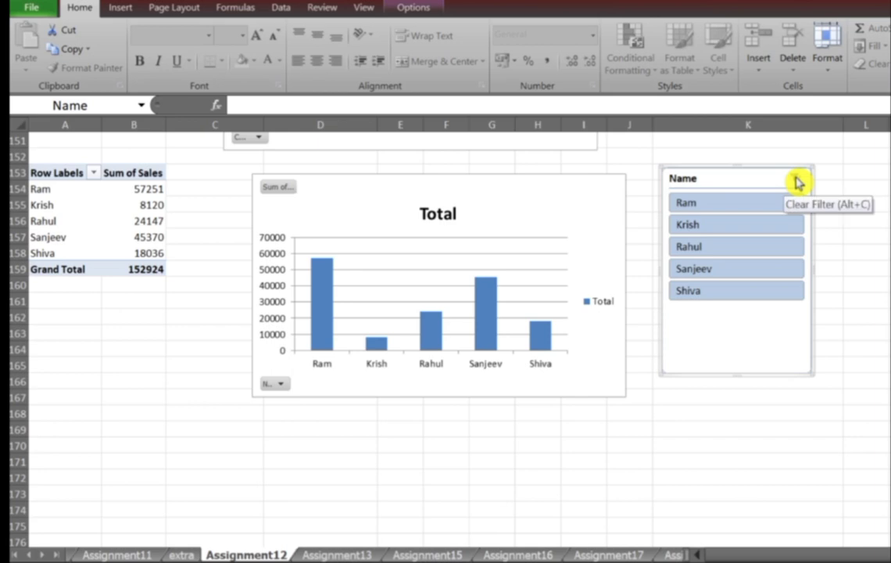
Step: Filter the pivot table and chart to the two employees Ram and Rahul with the Name slicer, and deselect the slicer
left_click(689, 207)
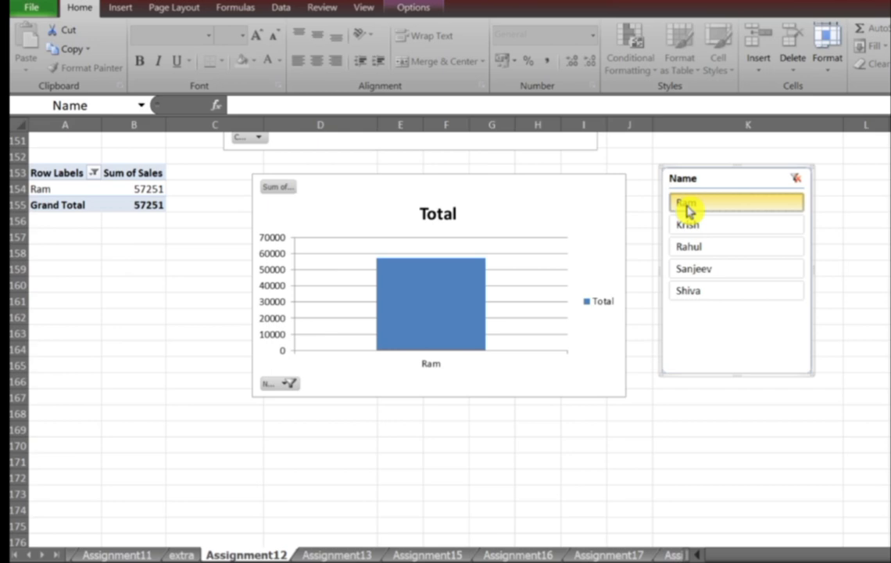
left_click(690, 248, "ctrl")
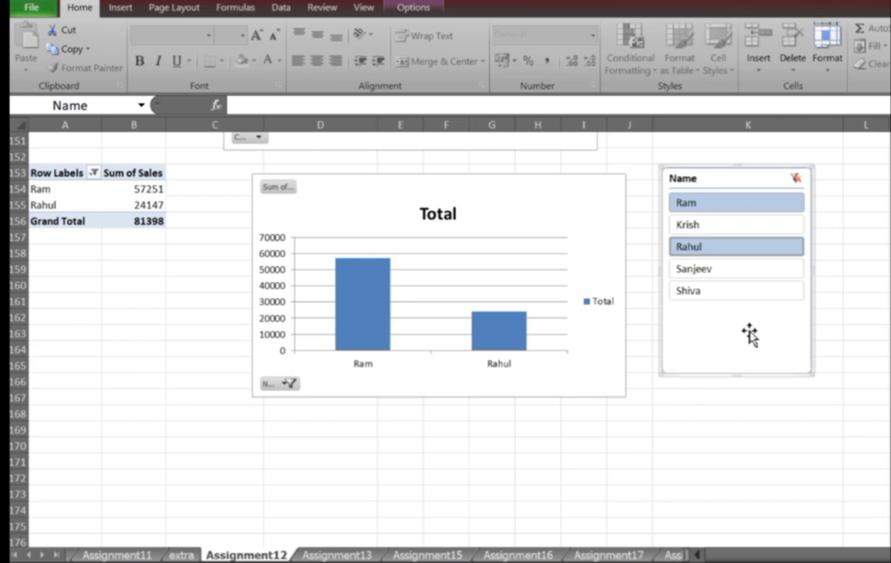
left_click(629, 412)
Step: Widen column B to make the source sales amounts readable, and review the first pivot tables and the assignment questions
scroll(629, 412, "up", 20)
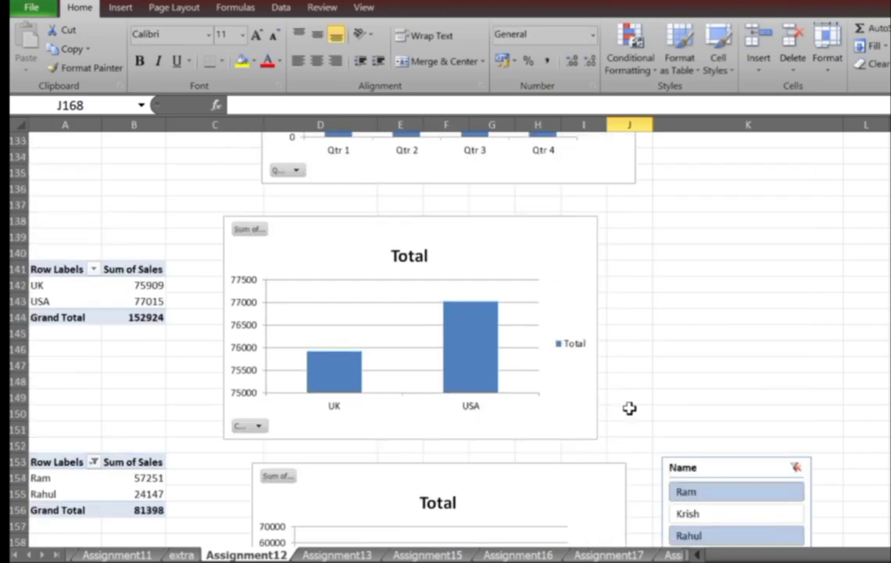
scroll(629, 412, "up", 20)
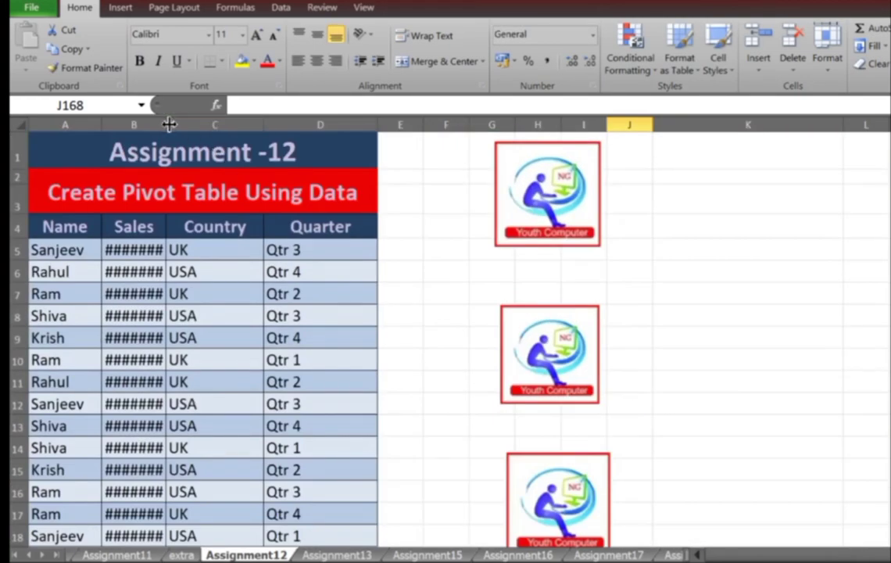
left_click_drag(169, 124, 207, 119)
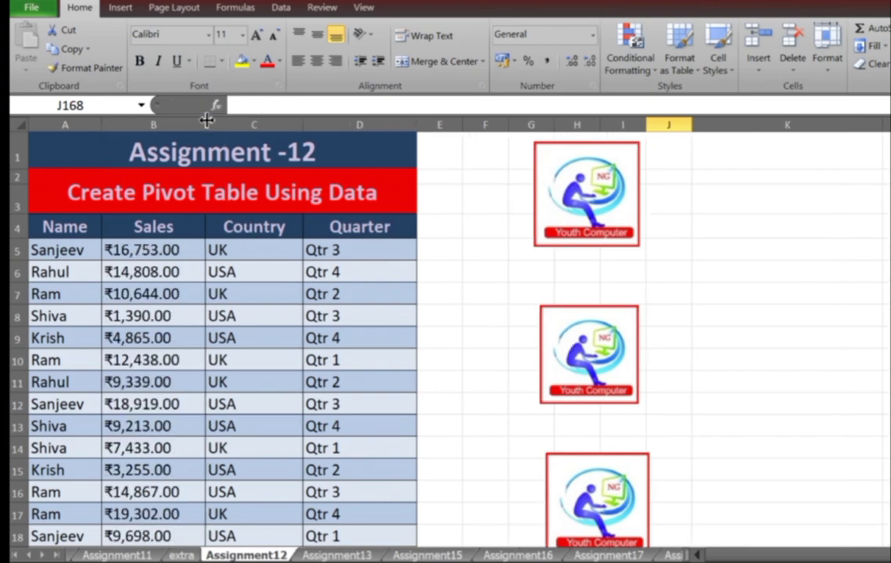
scroll(347, 276, "down", 11)
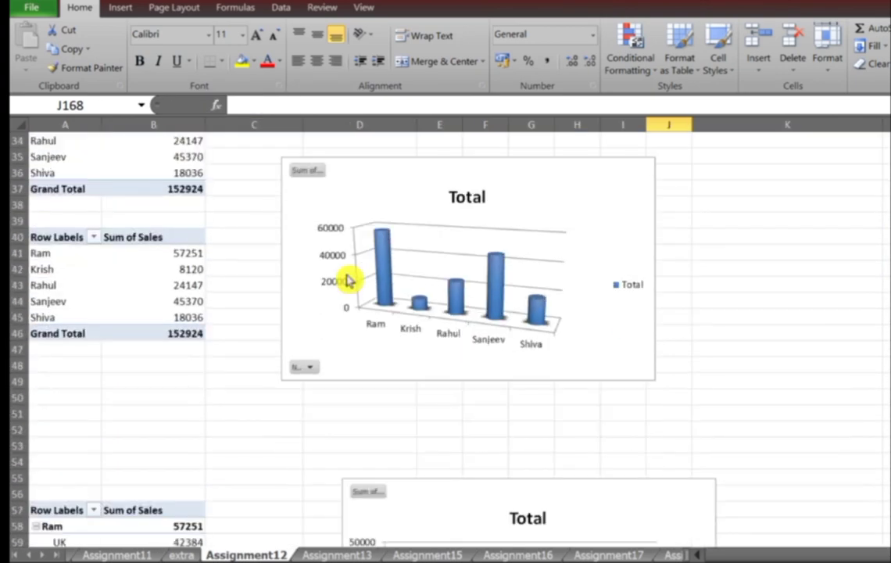
scroll(369, 317, "up", 3)
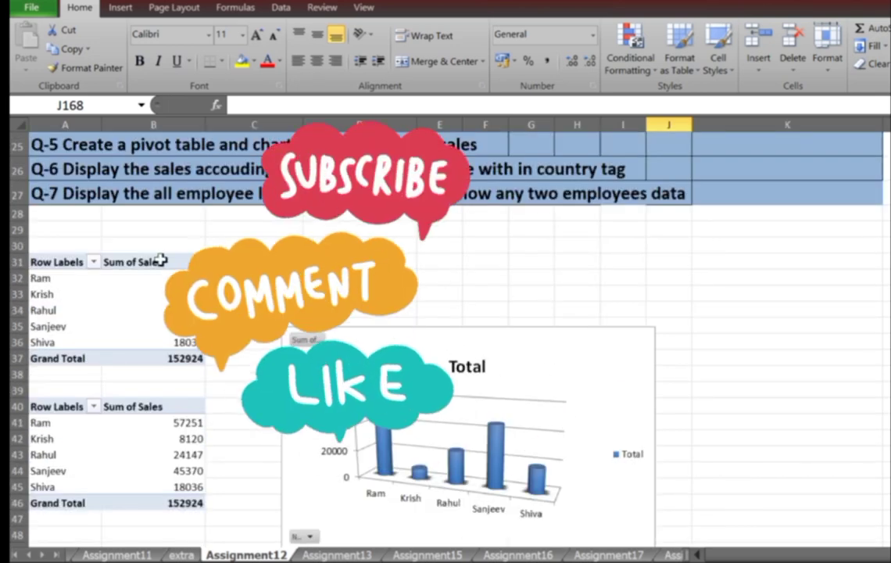
scroll(673, 430, "up", 8)
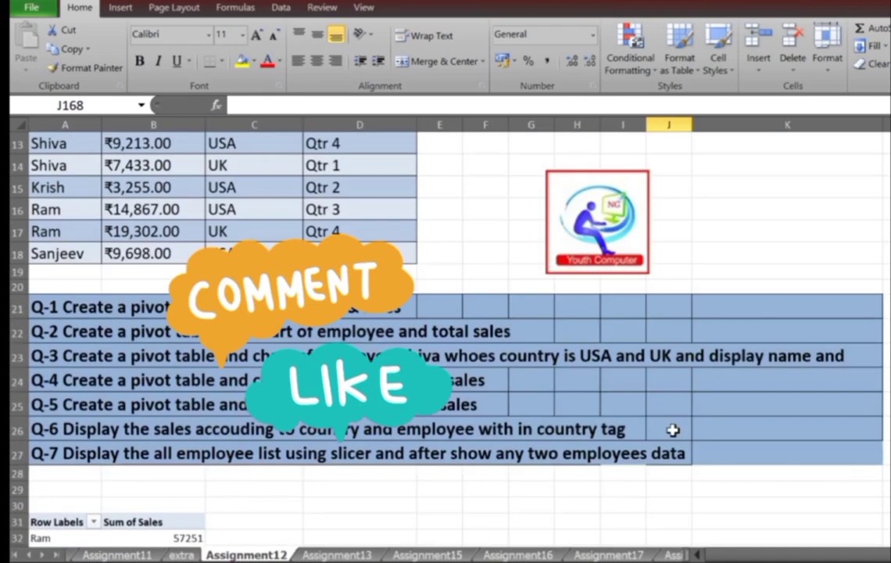